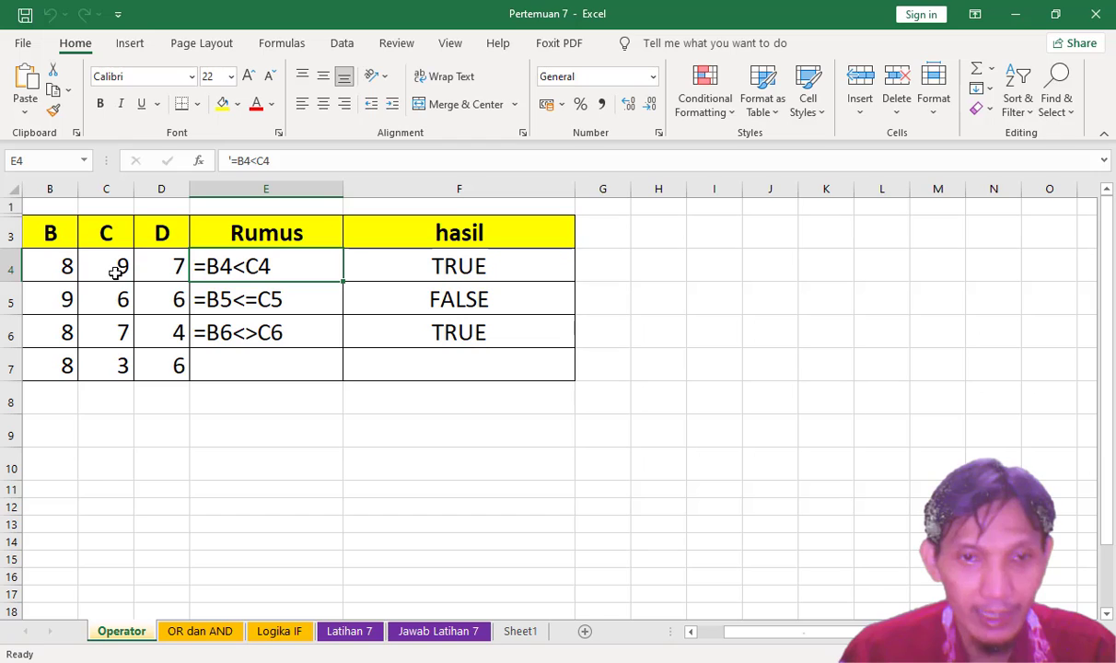
- Examine the values in columns B and C that the comparison formulas in rows 4 to 6 of the Operator sheet use
click(114, 270)
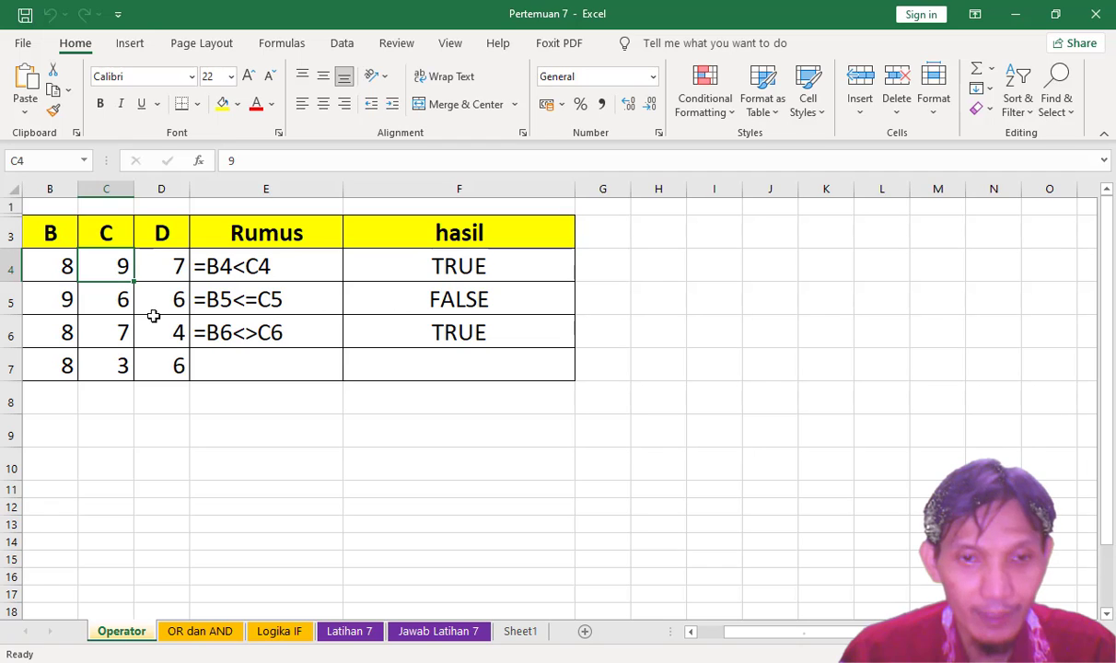
click(66, 306)
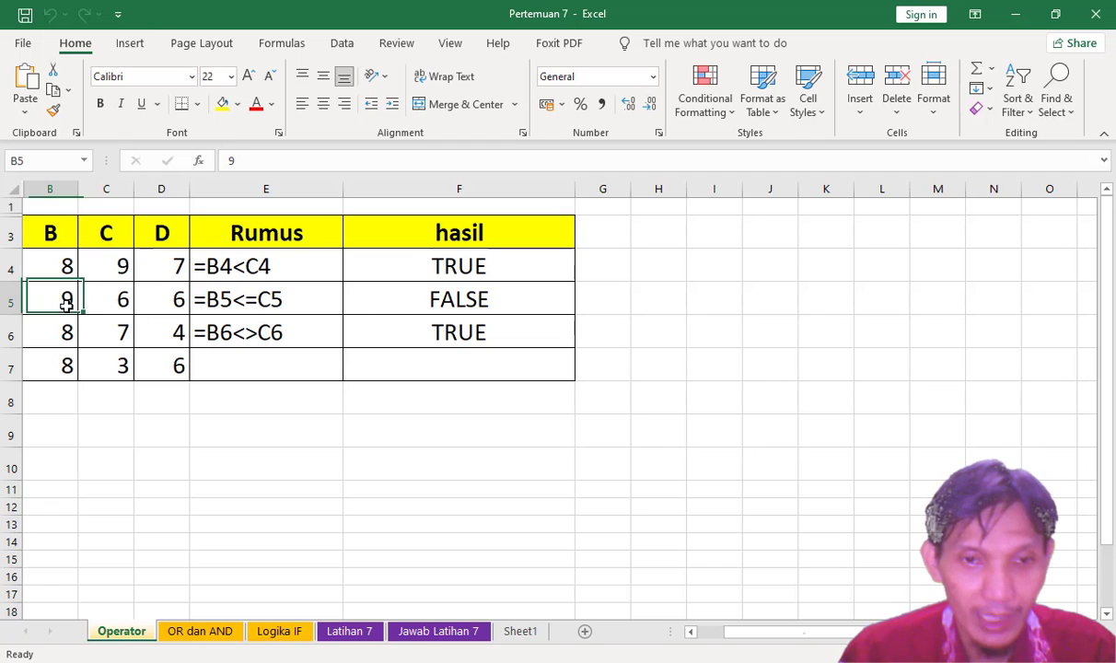
click(116, 305)
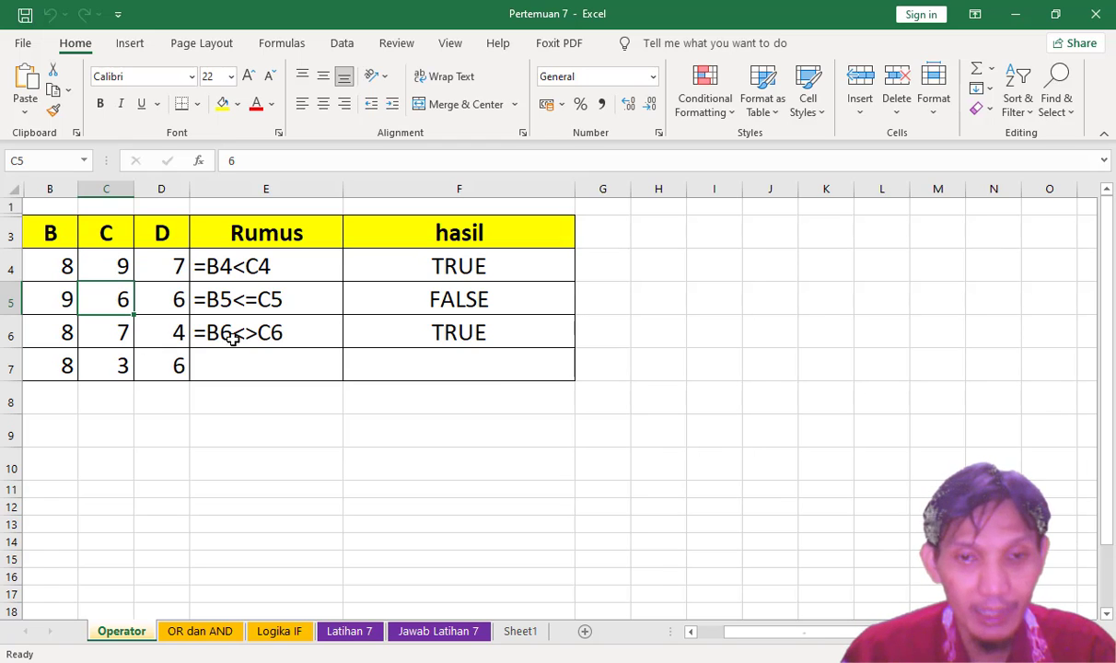
click(64, 337)
click(109, 336)
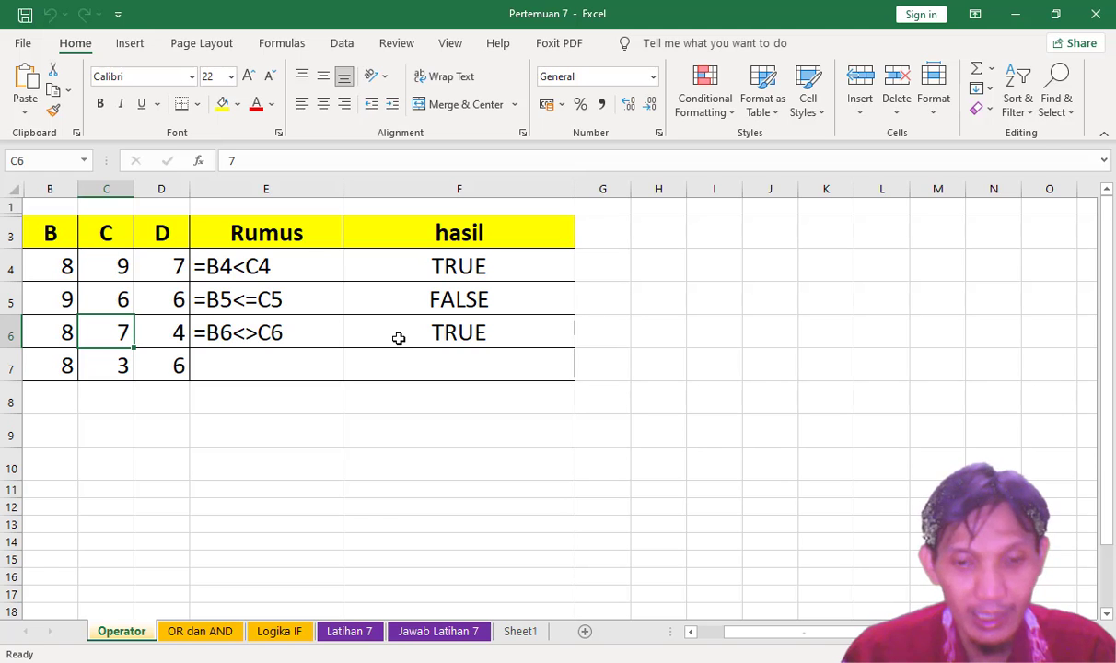
- Open the OR dan AND sheet and examine the AND formulas with their results in rows 3 to 6
click(216, 635)
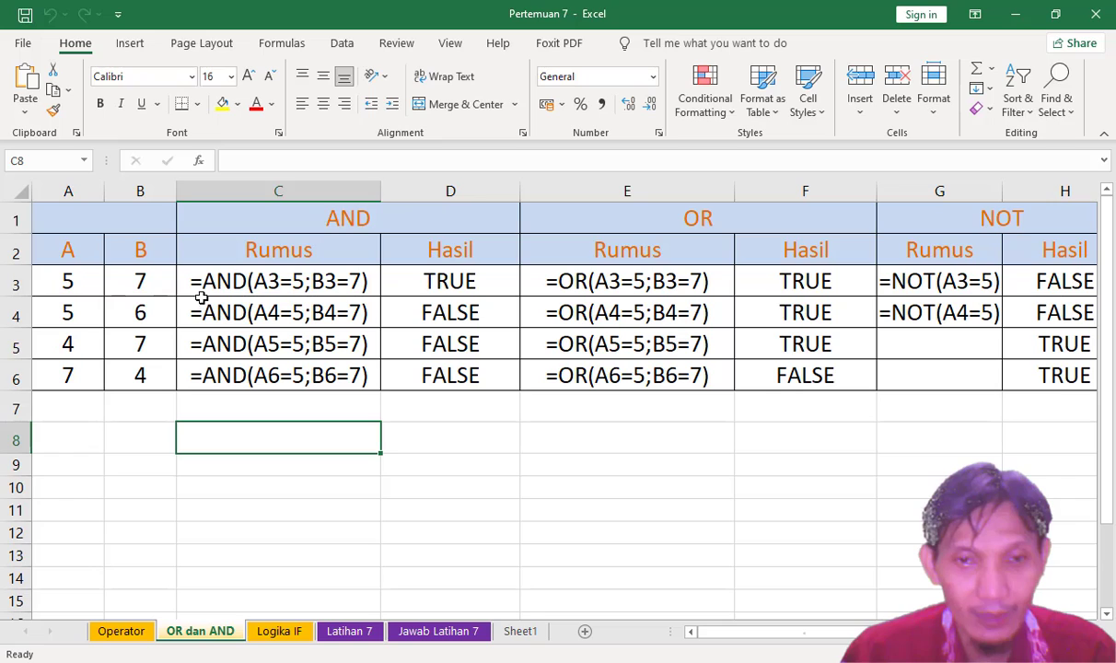
click(74, 283)
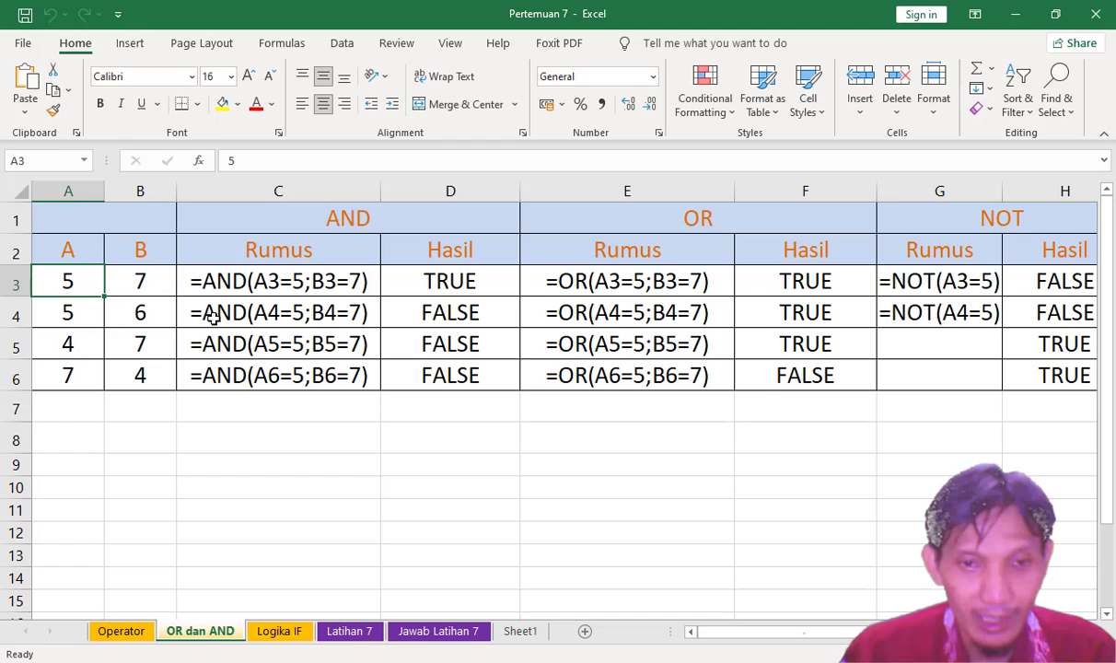
click(261, 314)
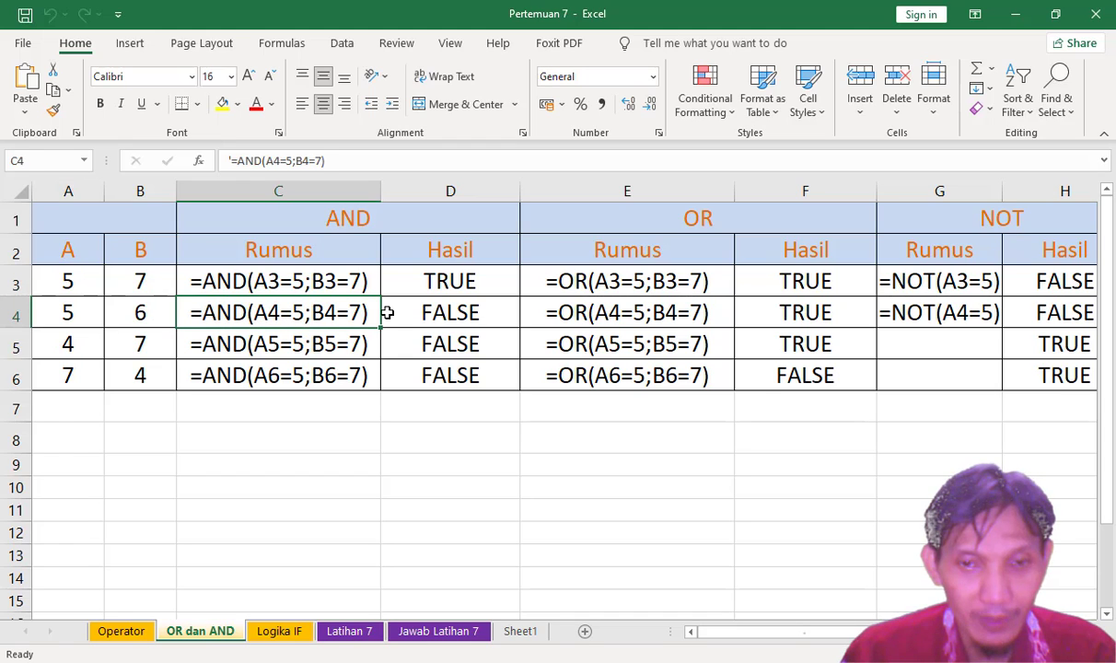
click(429, 313)
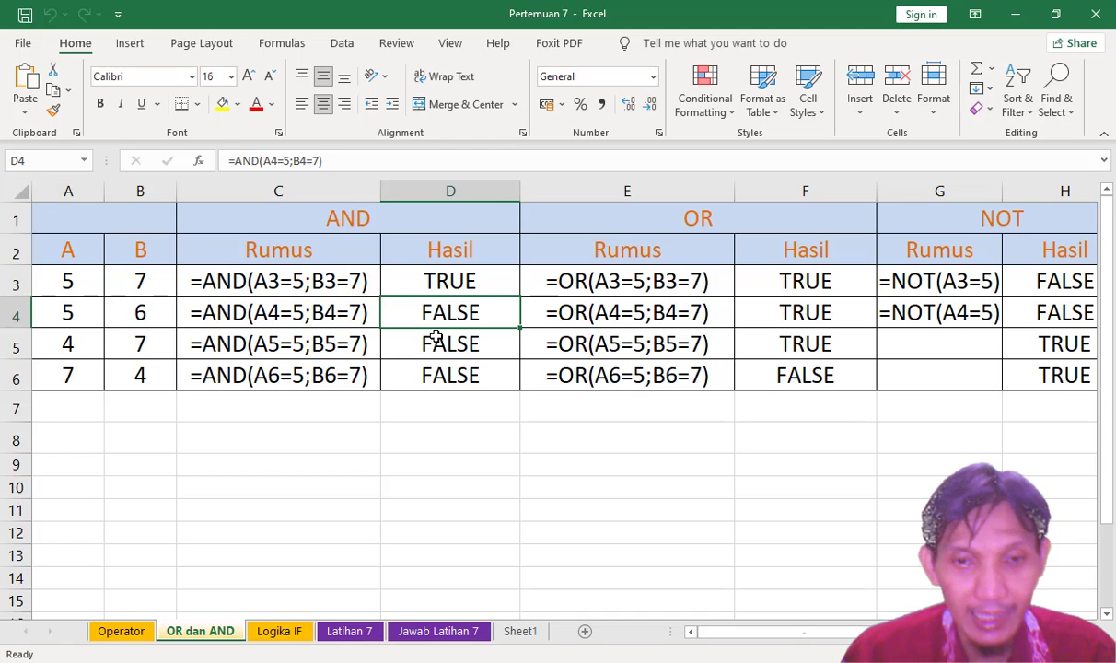
click(438, 343)
click(445, 373)
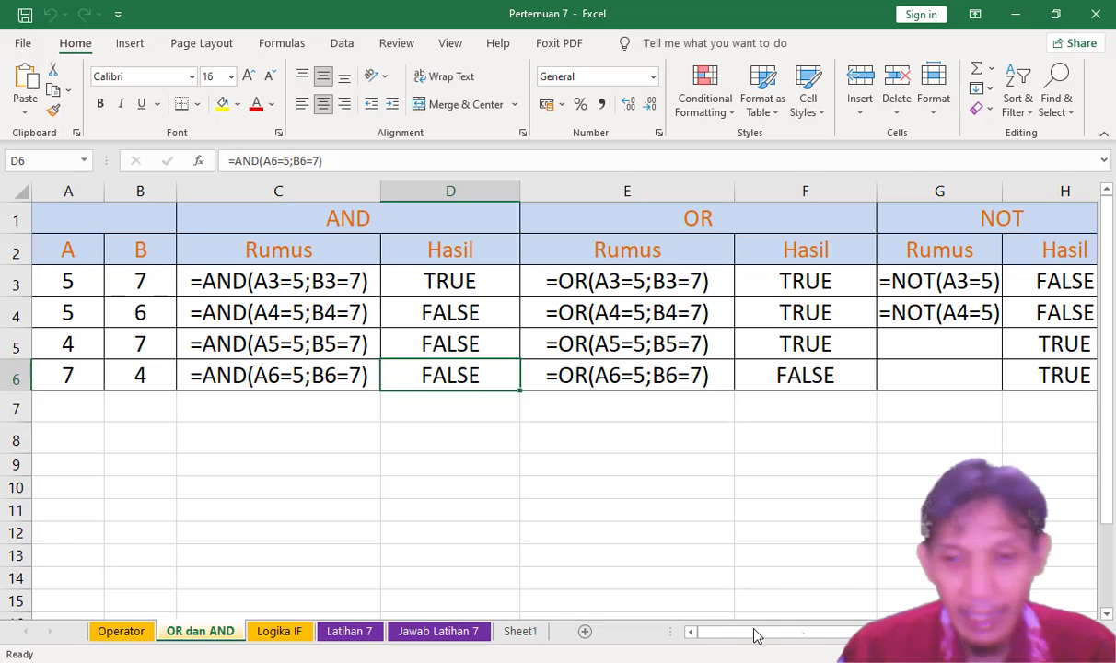
mouse_move(754, 633)
mouse_down()
mouse_move(779, 638)
mouse_move(751, 639)
mouse_up()
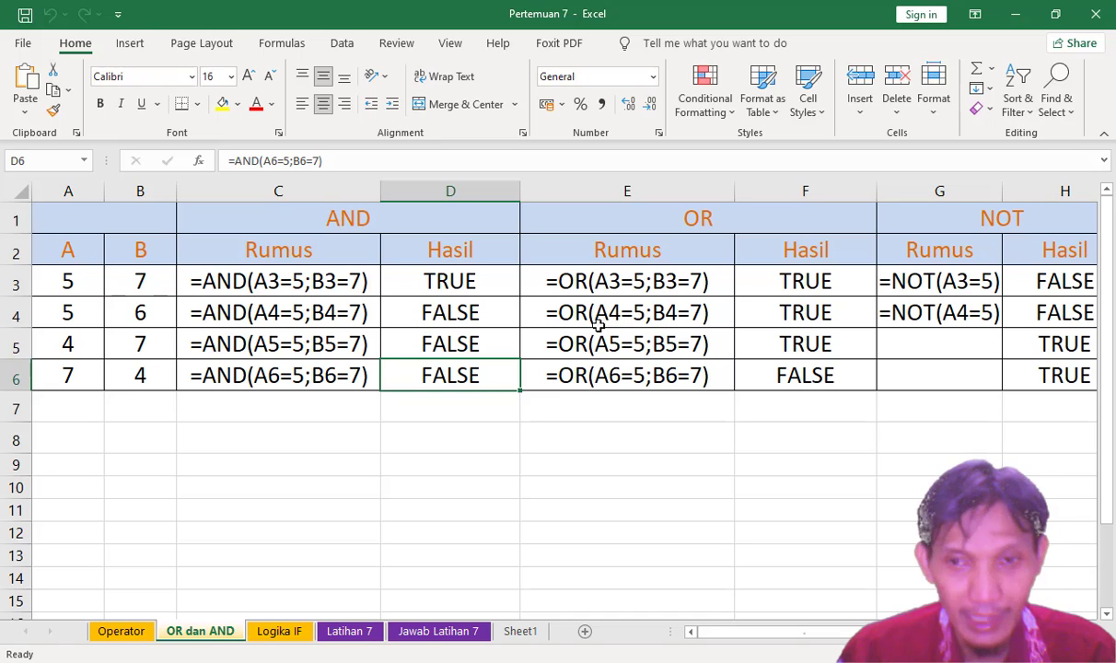
- Examine the OR results in rows 4 and 6 against their inputs, and the NOT example in row 3
click(145, 317)
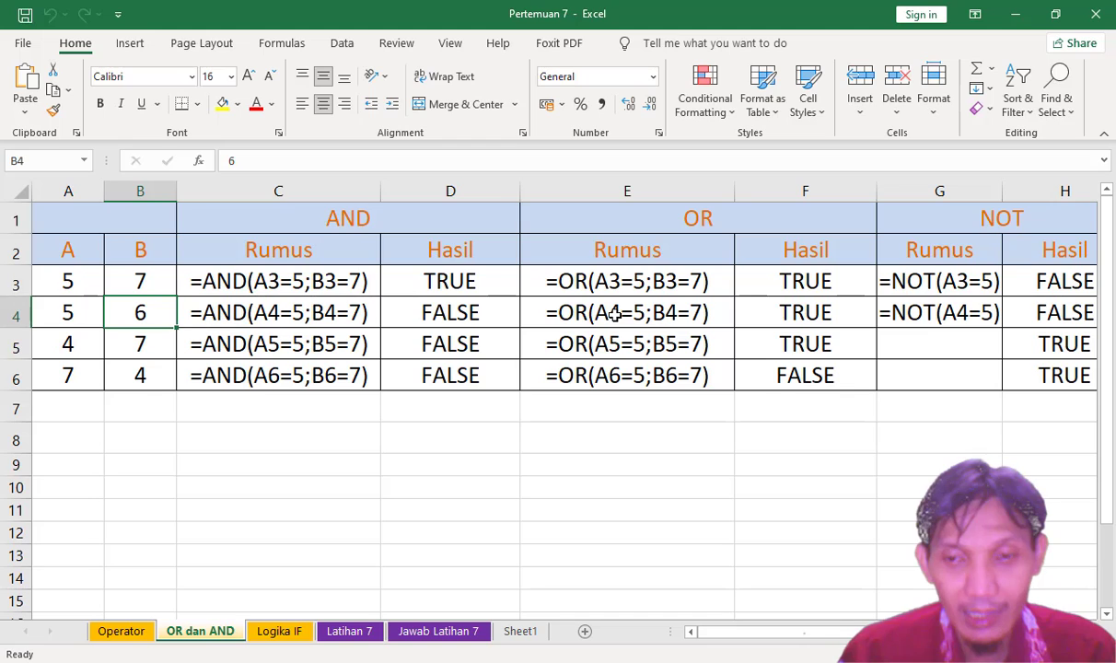
click(825, 315)
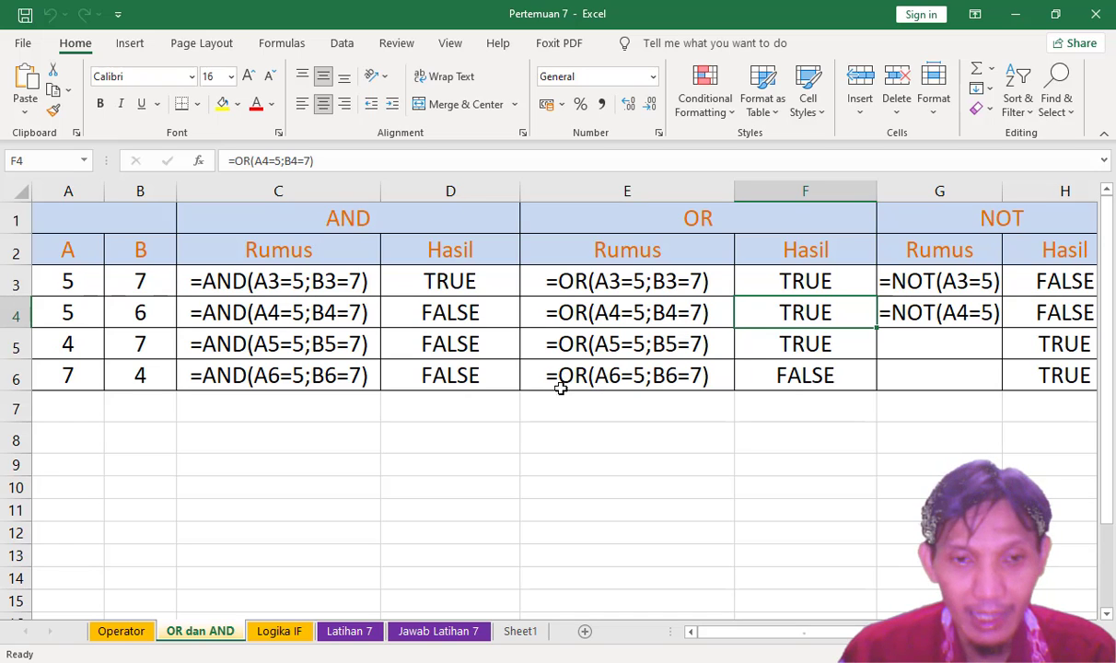
click(70, 374)
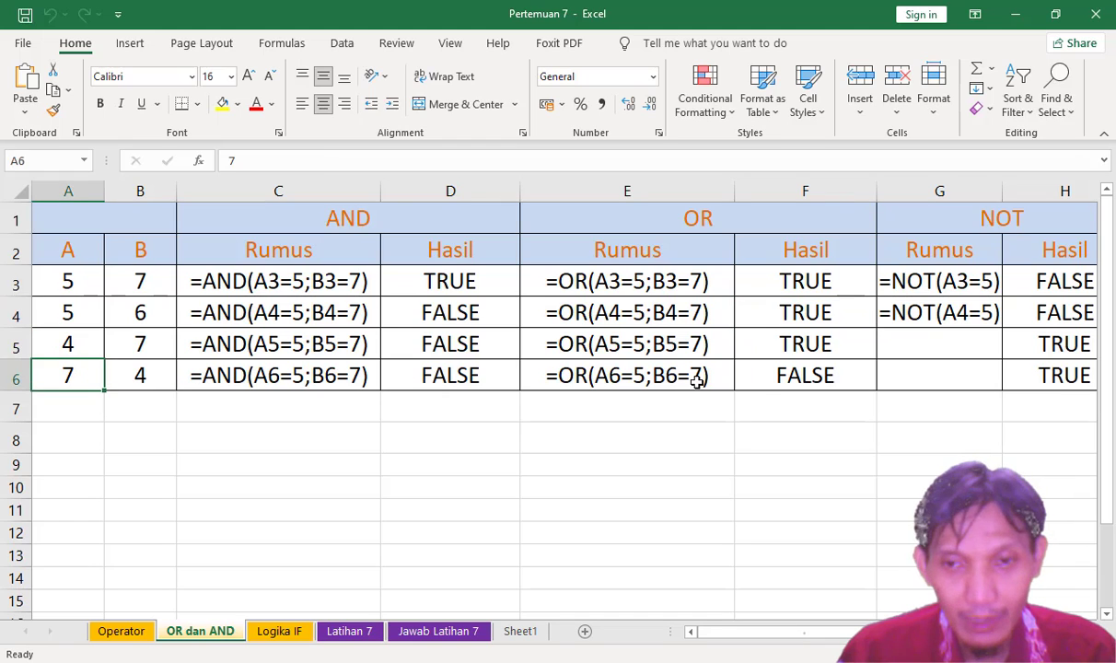
click(797, 375)
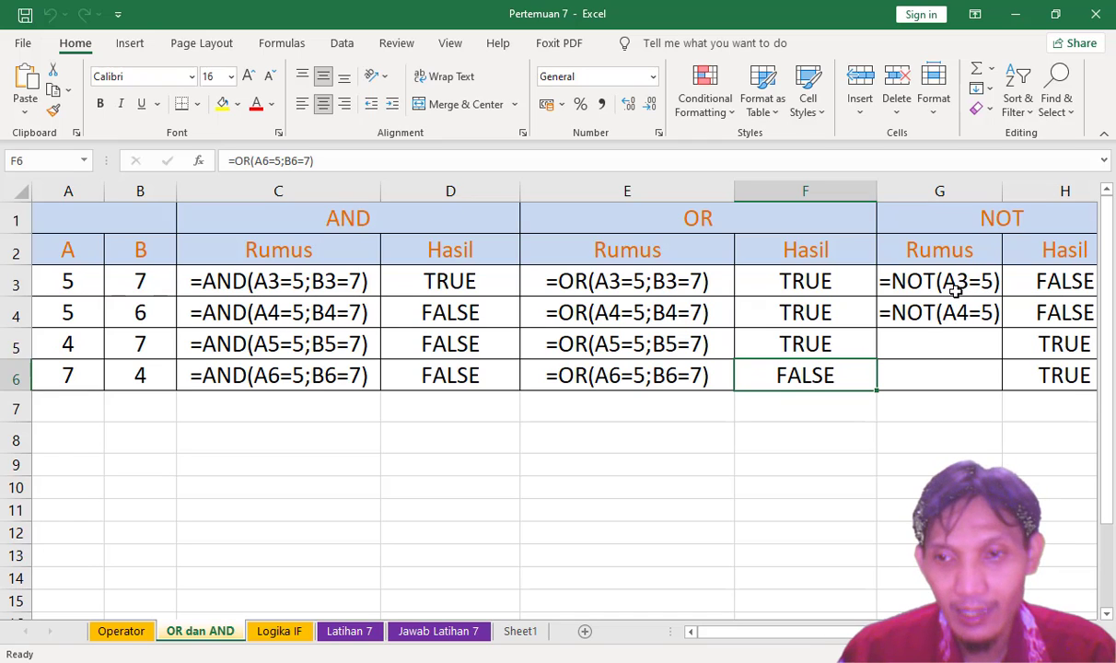
click(1046, 287)
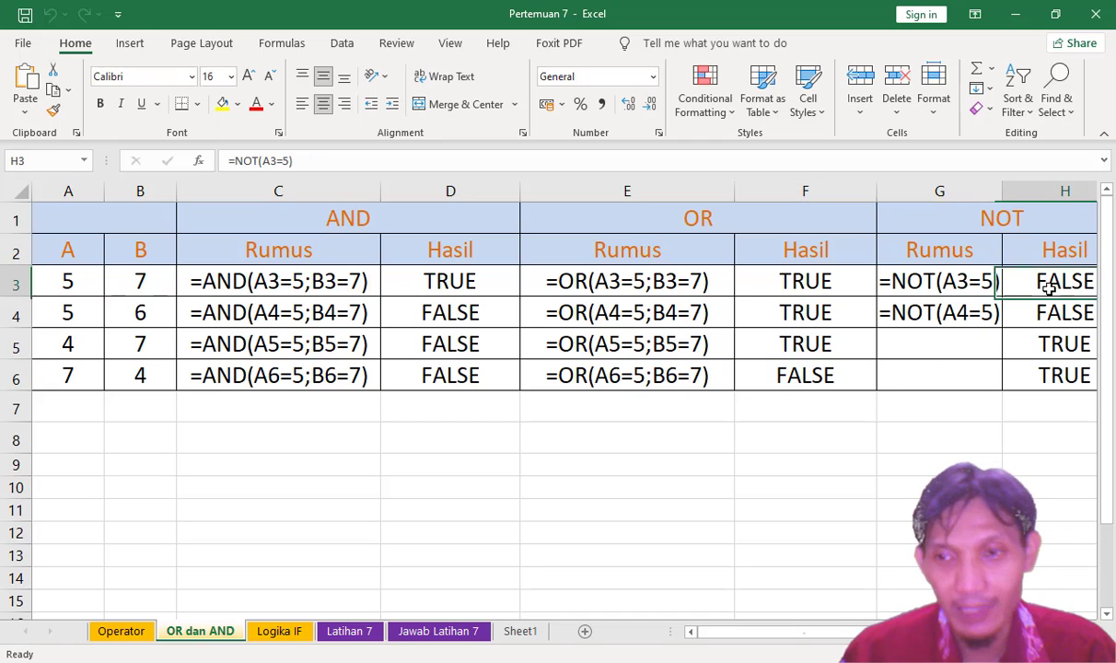
click(962, 287)
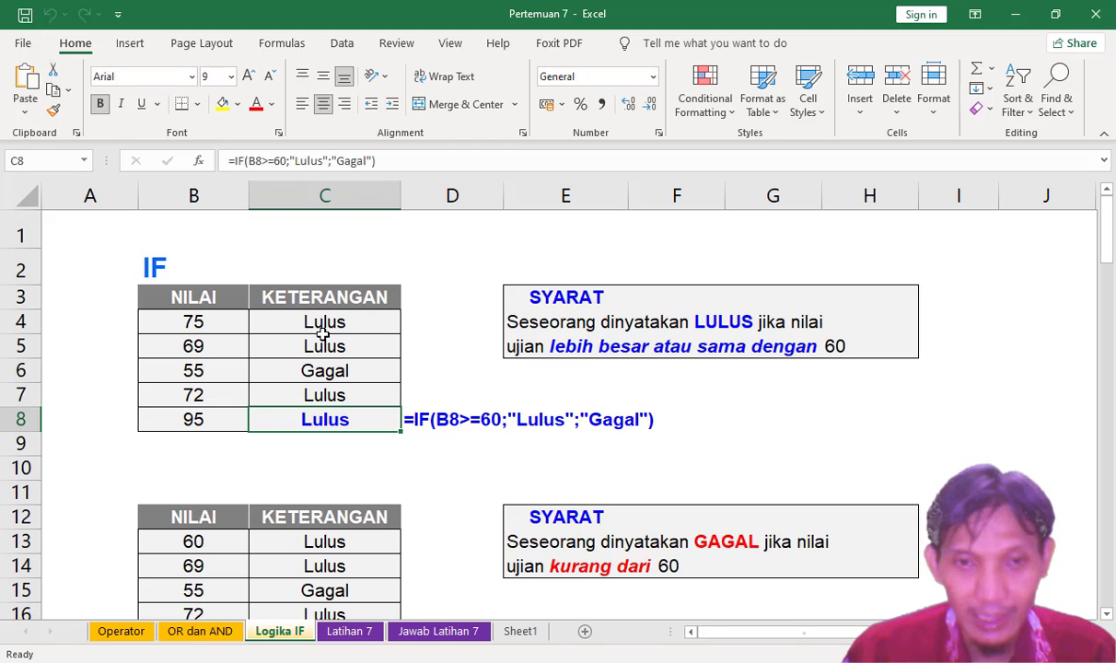
- Clear the KETERANGAN results in C4:C8 of the first IF table on the Logika IF sheet
click(192, 302)
click(286, 288)
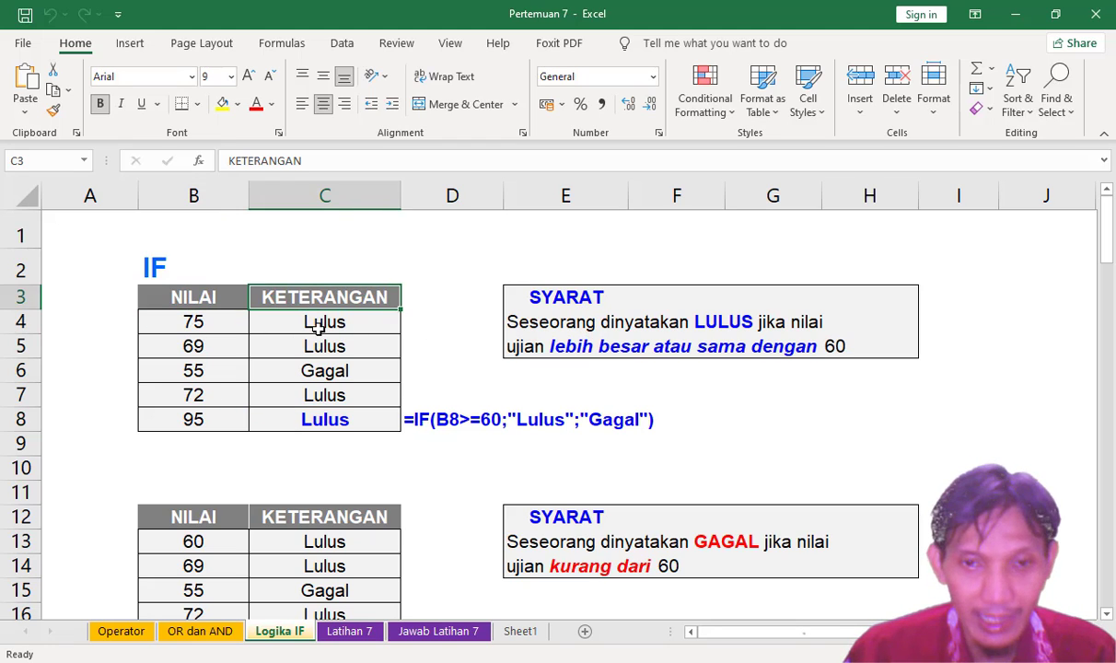
drag(325, 321, 324, 424)
key(Delete)
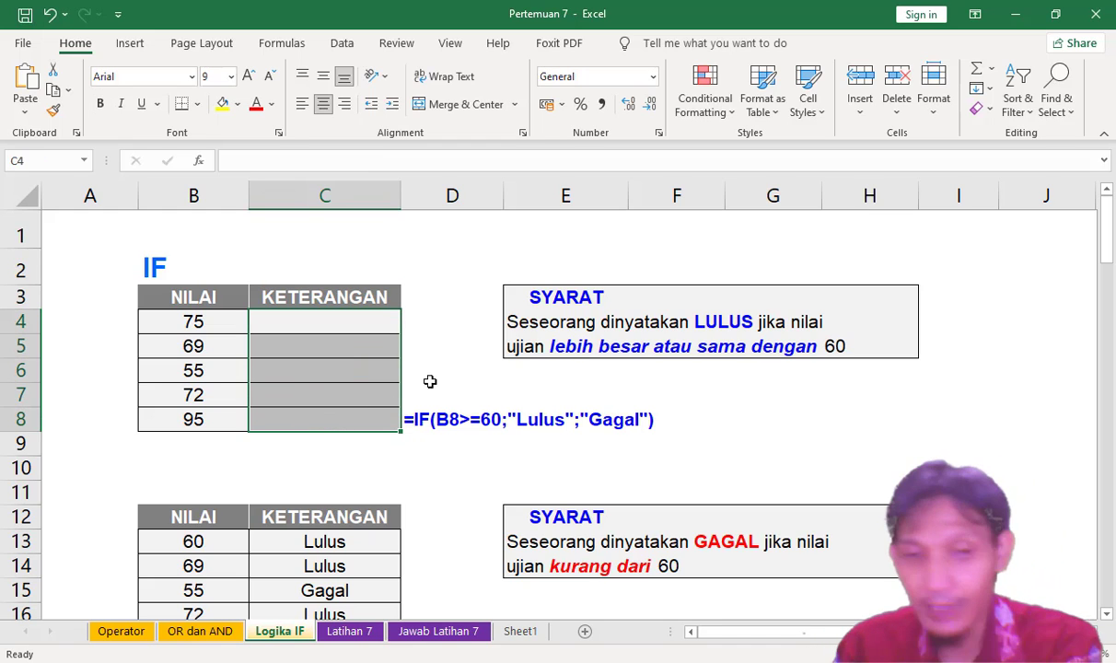
- Enter the formula =IF(B4>=60;"LULUS";"GAGAL") in cell C4, following the SYARAT condition beside the first IF table
click(553, 326)
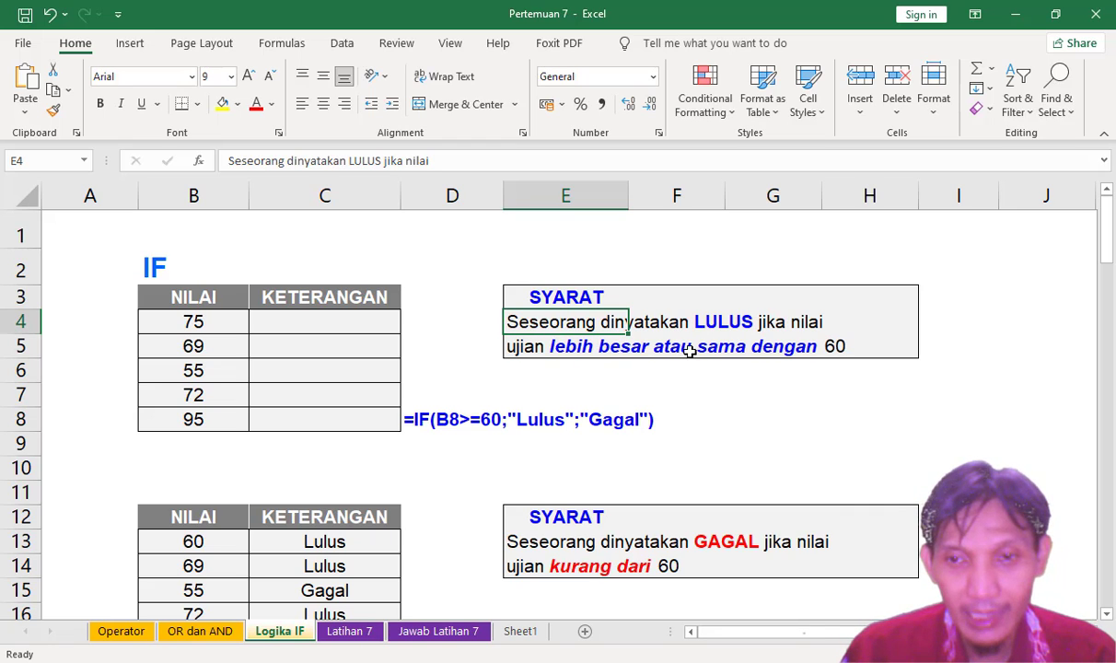
click(718, 375)
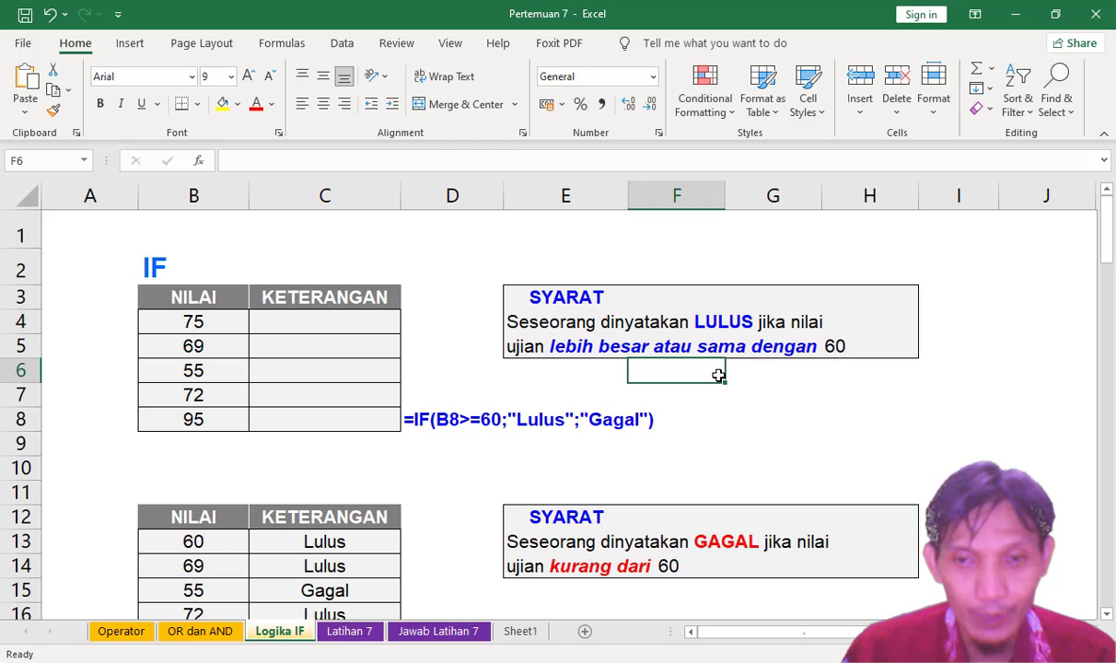
click(298, 322)
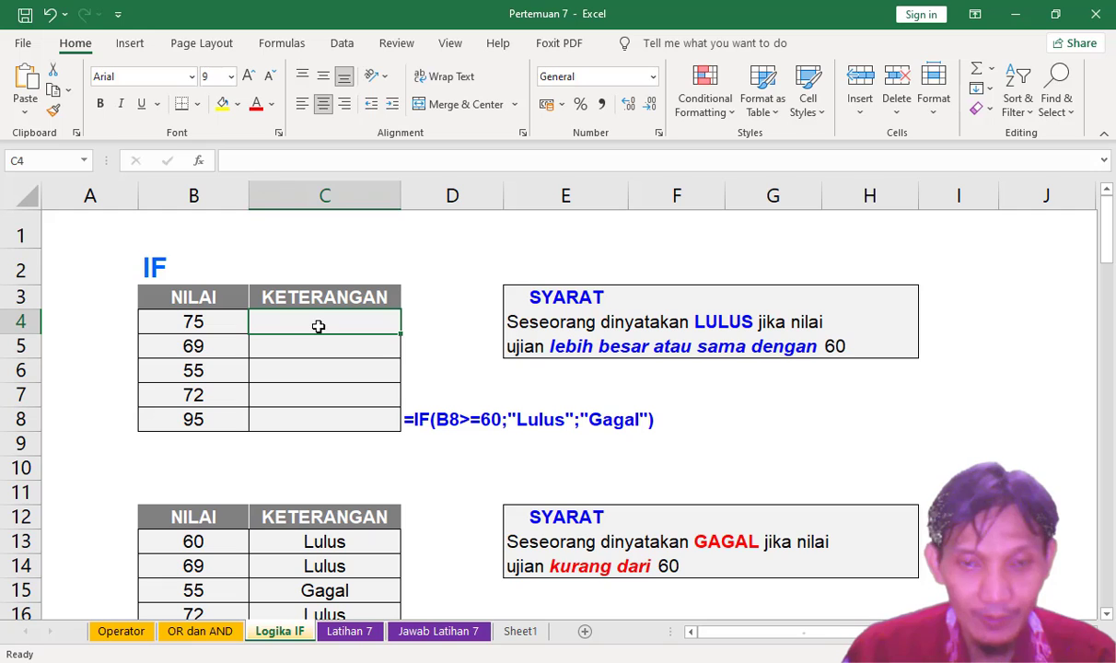
text(=)
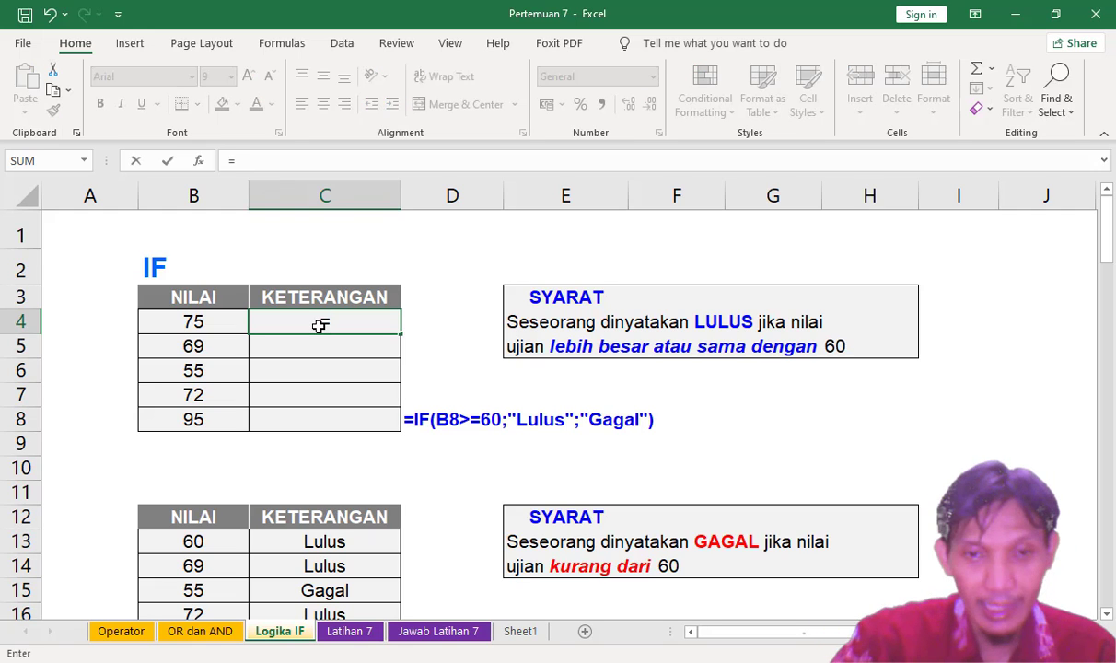
text(IF)
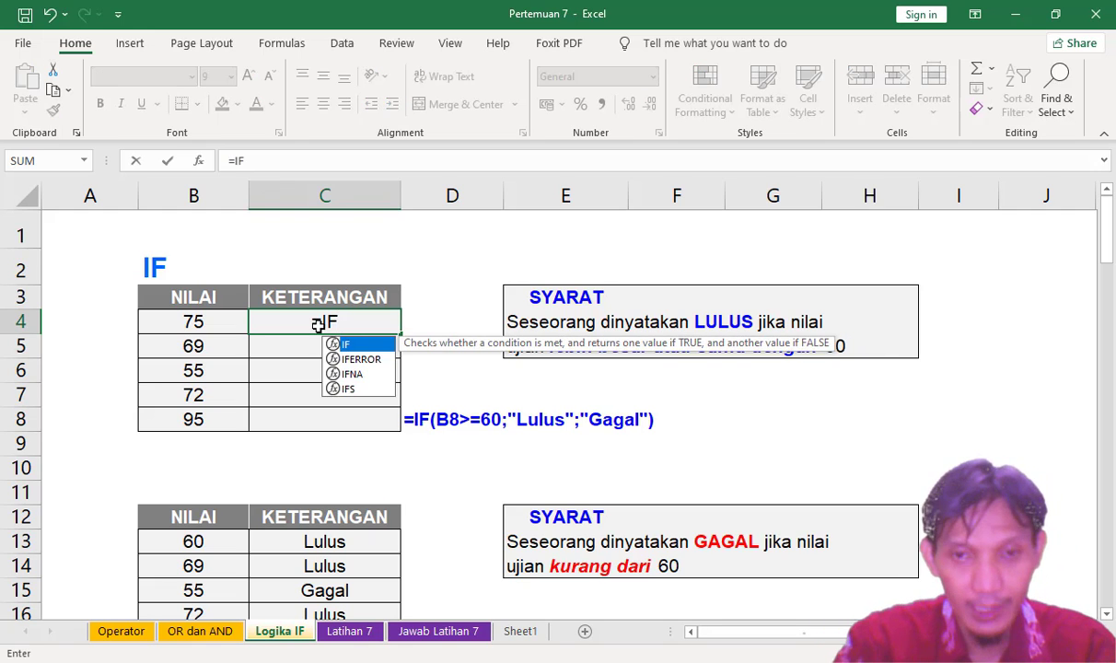
text(()
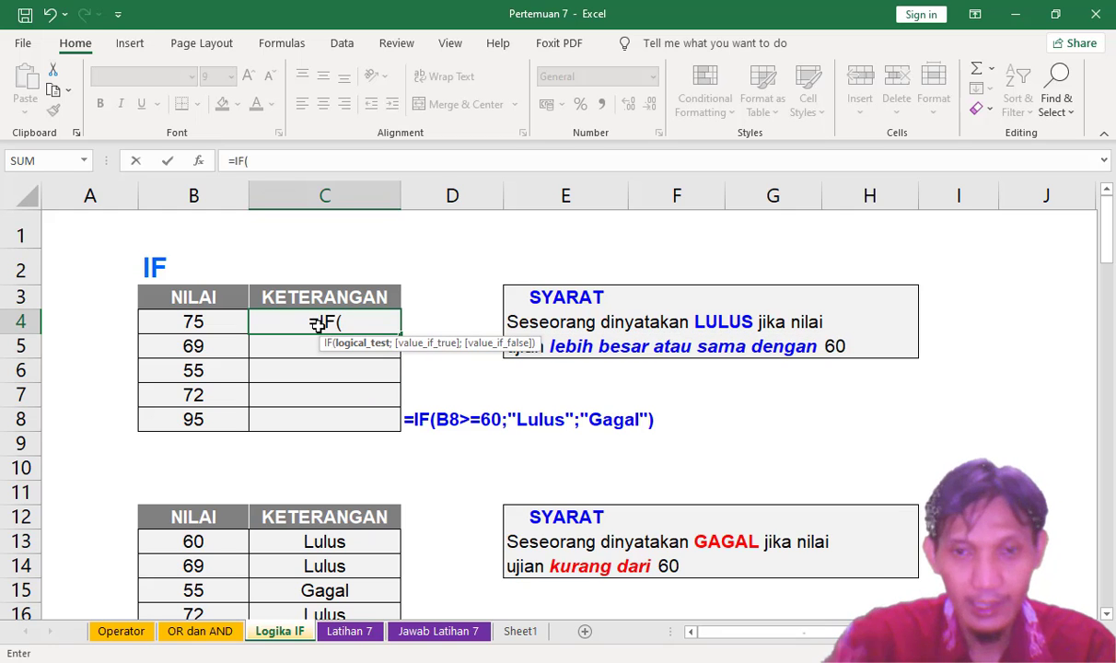
click(193, 320)
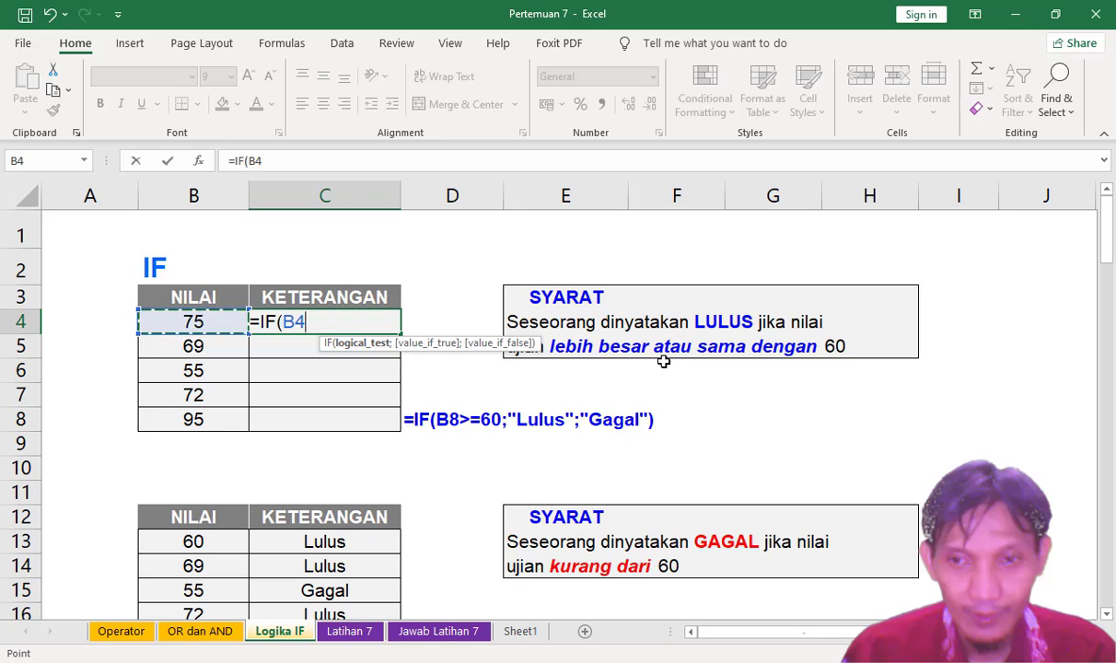
text(>=6)
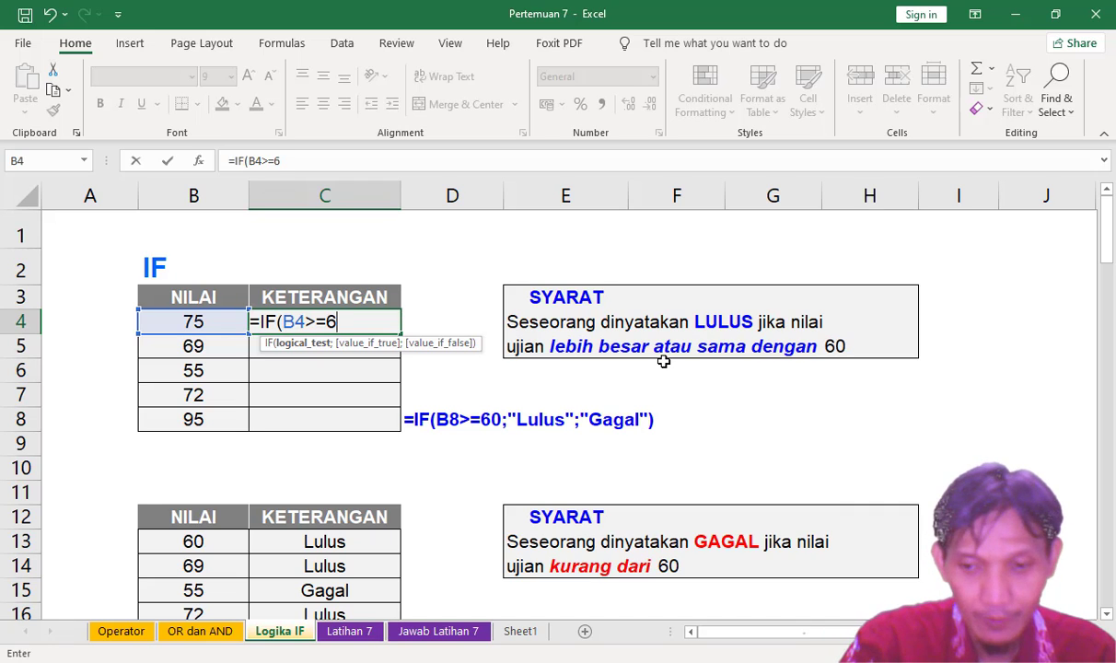
text(0;)
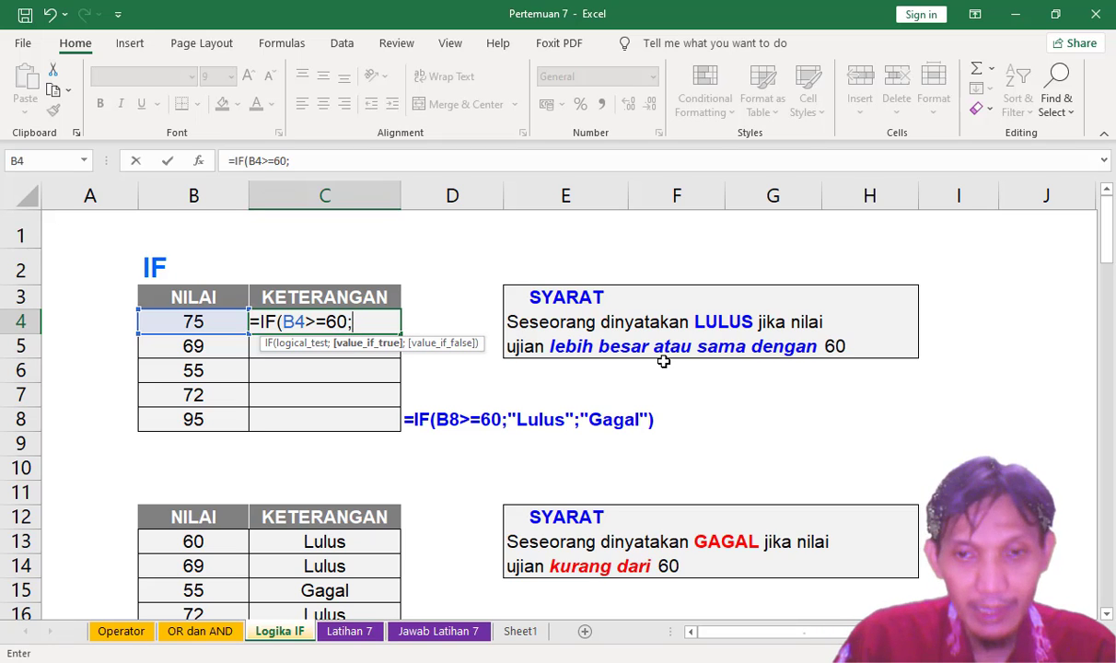
text(")
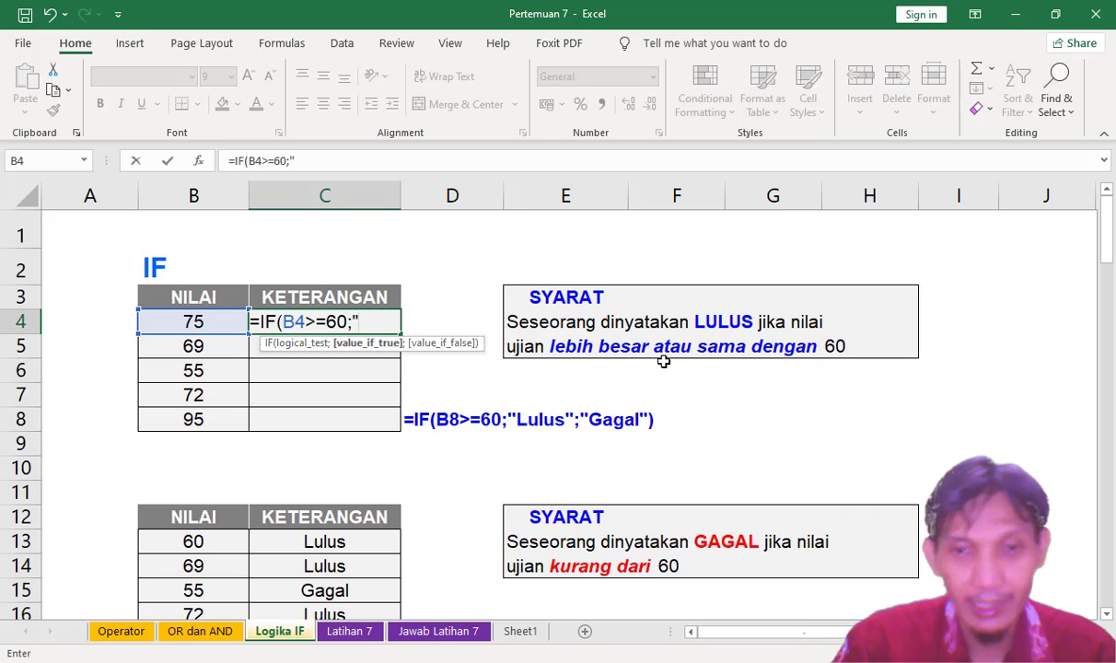
text(L)
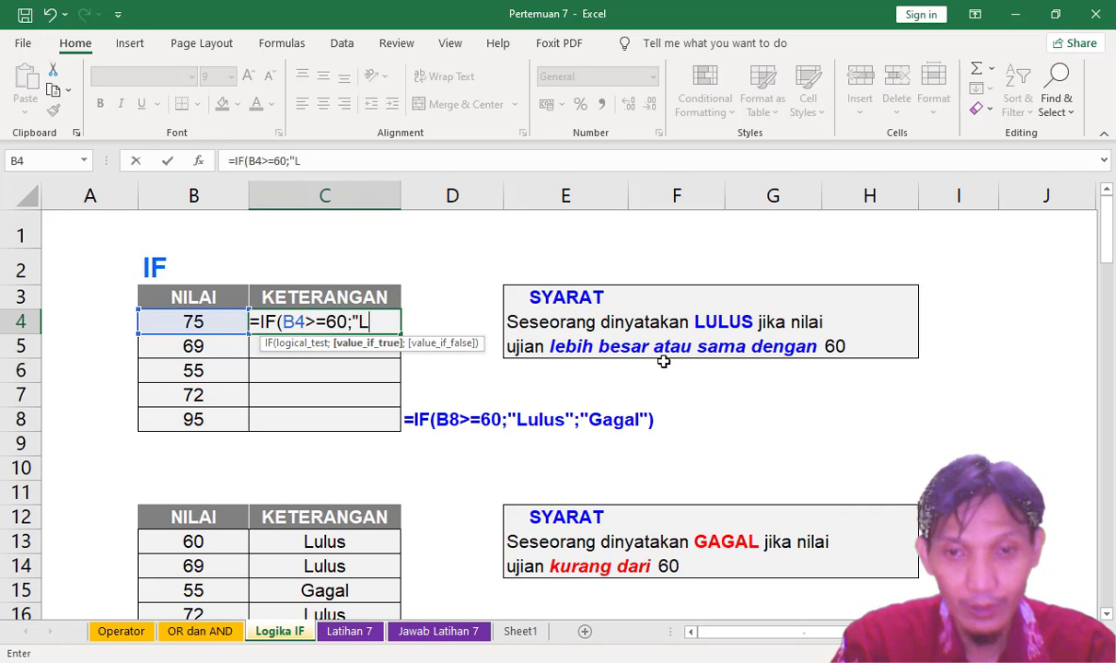
text(ULUS)
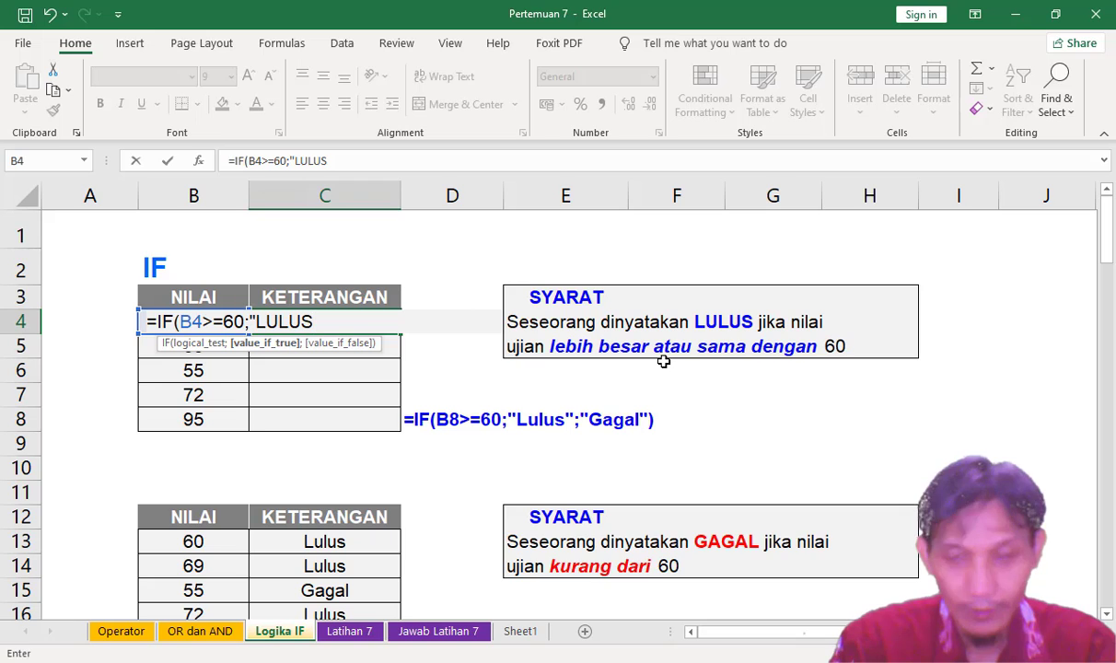
text(")
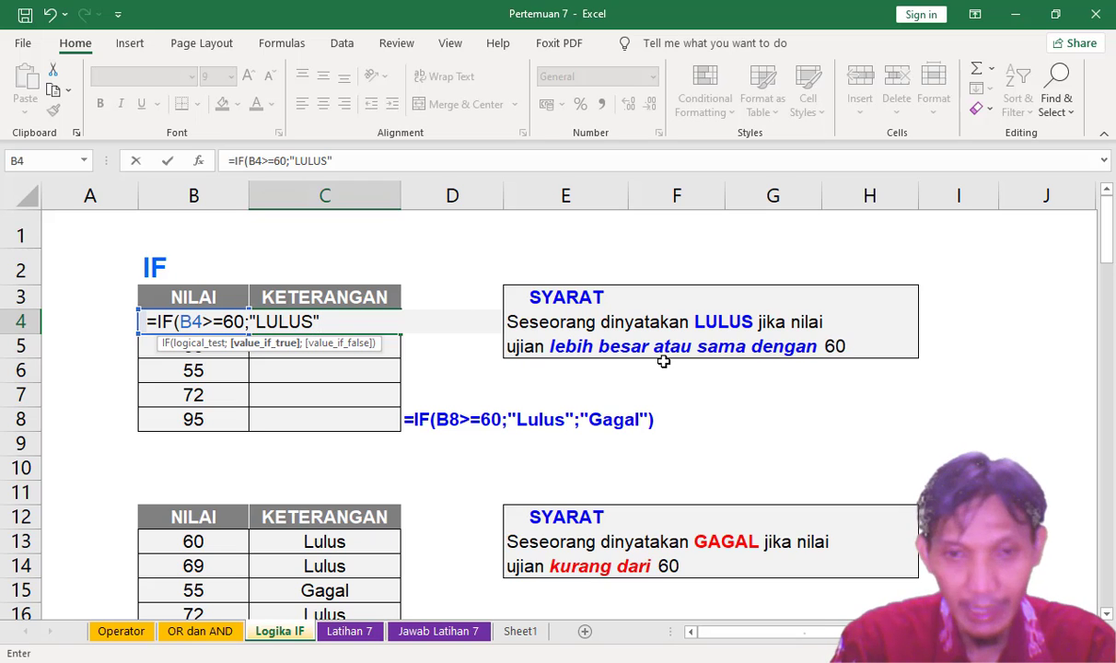
text(;")
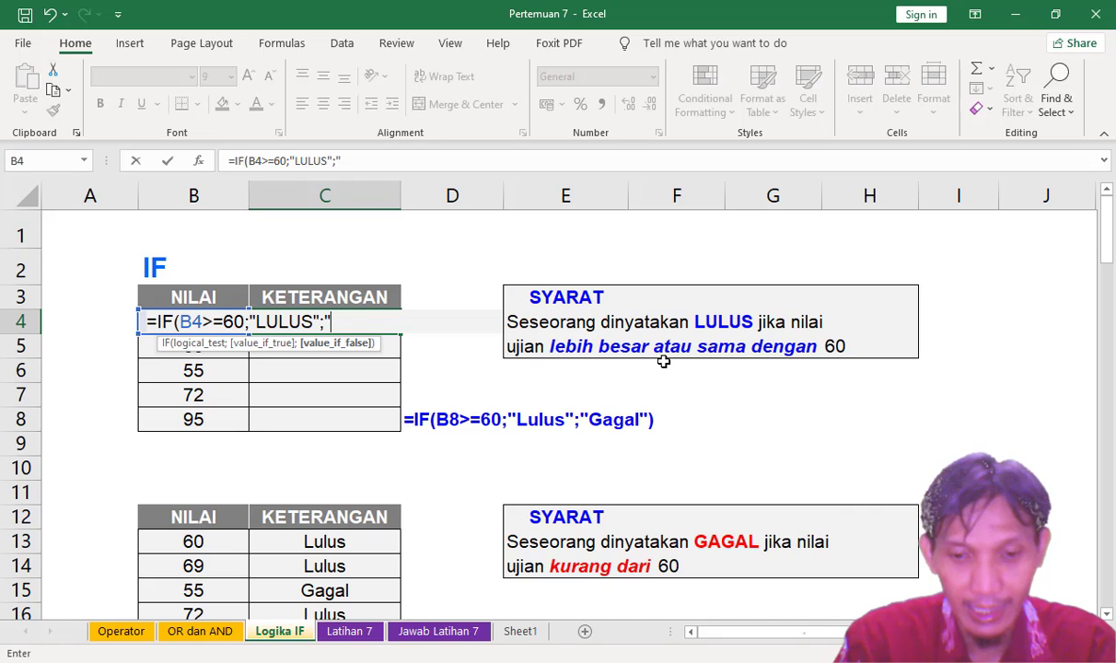
text(GAGAL")
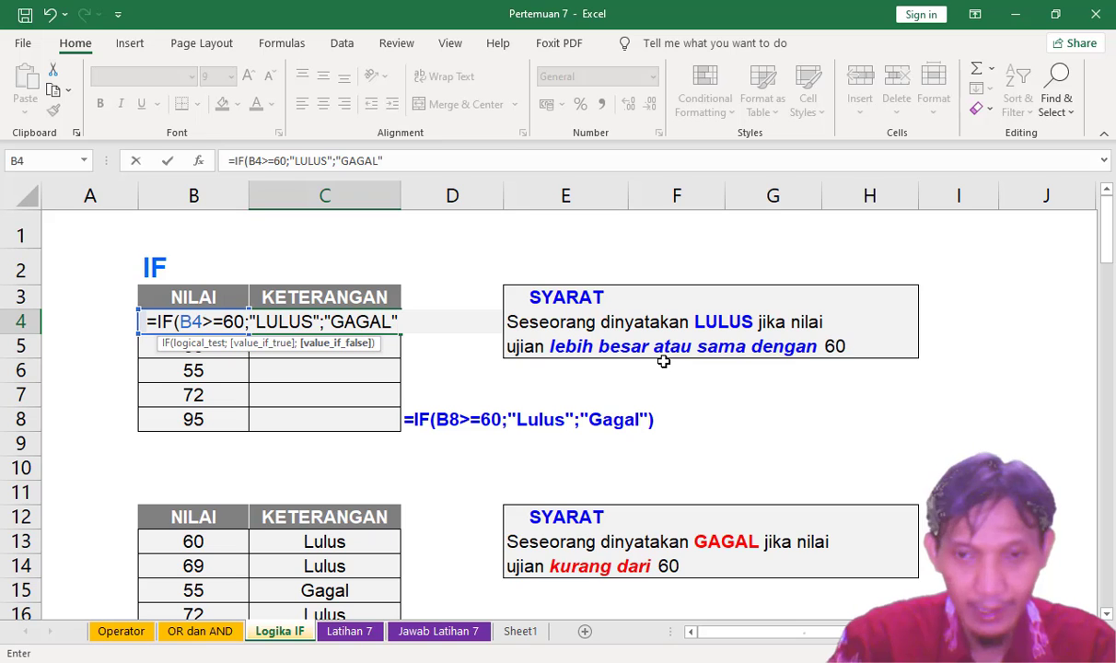
text())
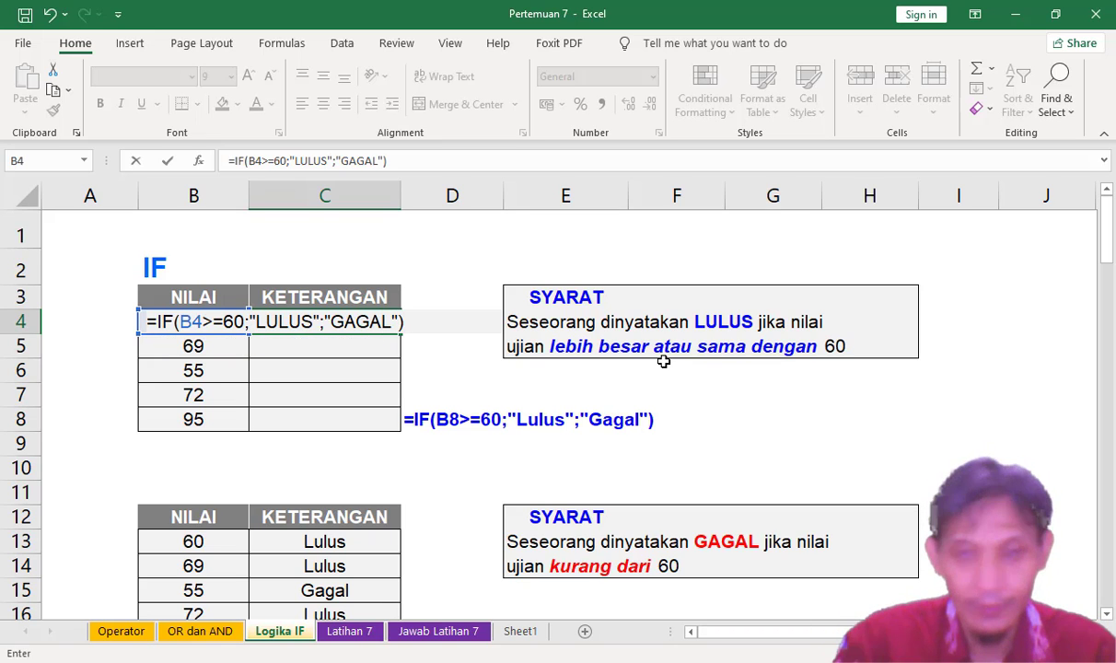
key(Return)
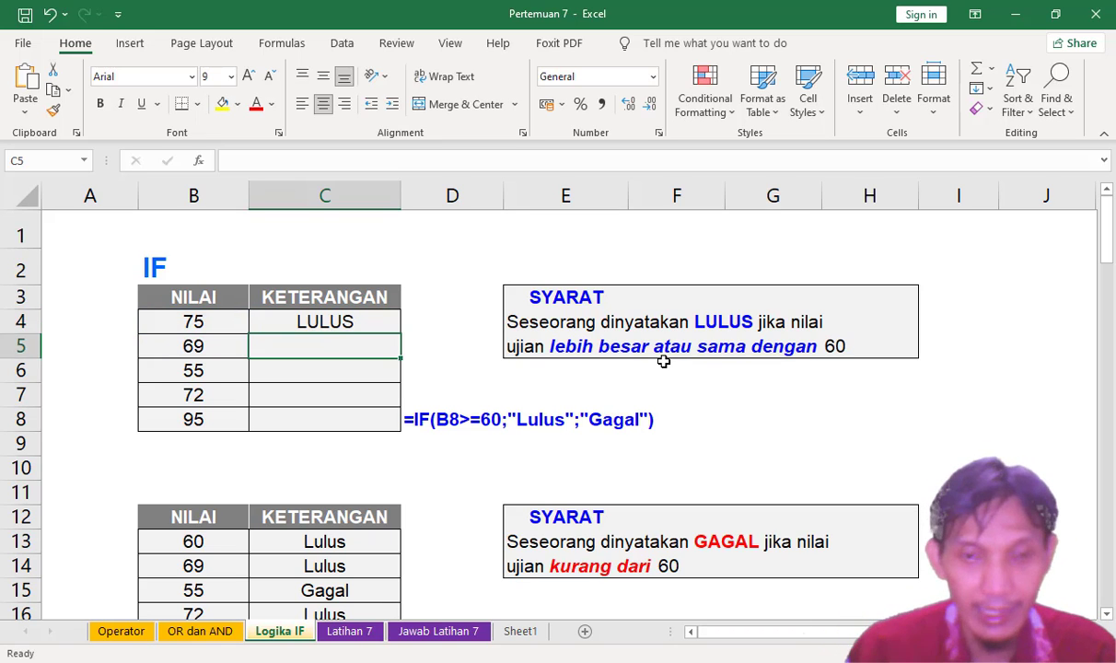
- Fill the IF formula in C4 down through C8 and check the KETERANGAN result in row 6 against its NILAI
click(184, 323)
click(304, 319)
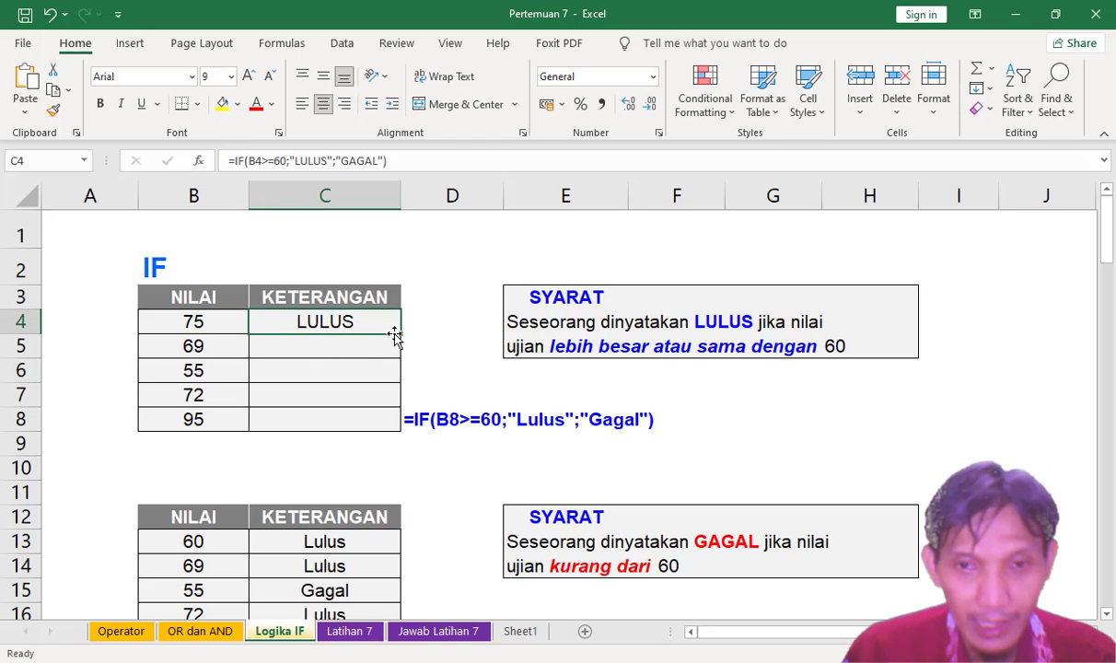
drag(401, 335, 399, 431)
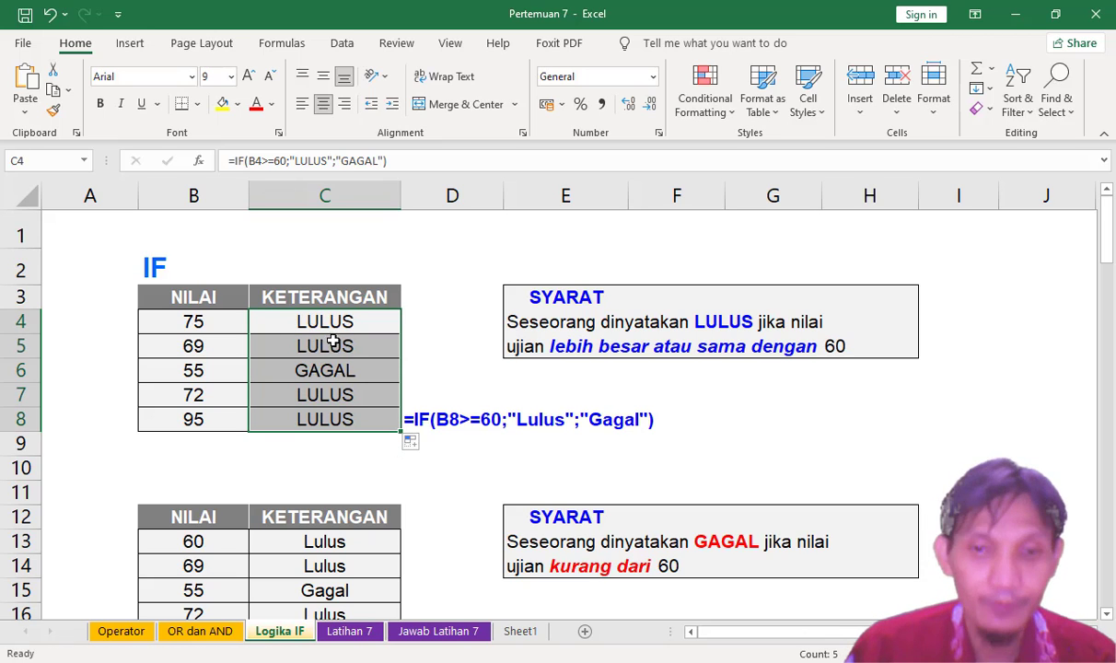
click(331, 378)
click(212, 377)
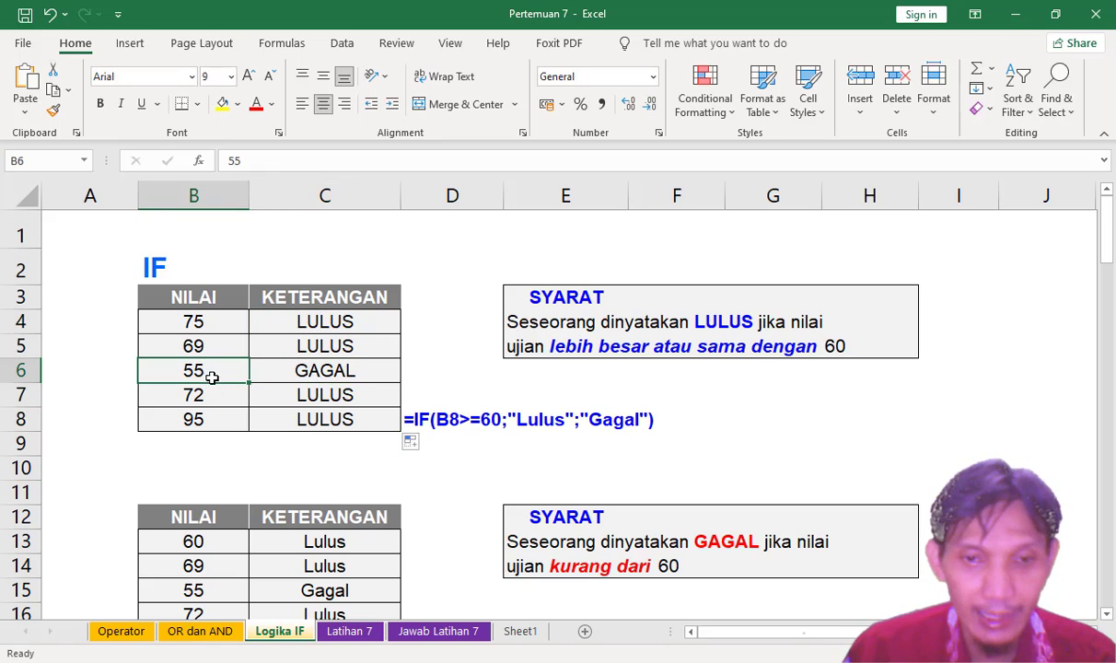
- Clear the KETERANGAN results in C13:C17 of the second IF table
scroll(334, 363, down, 2)
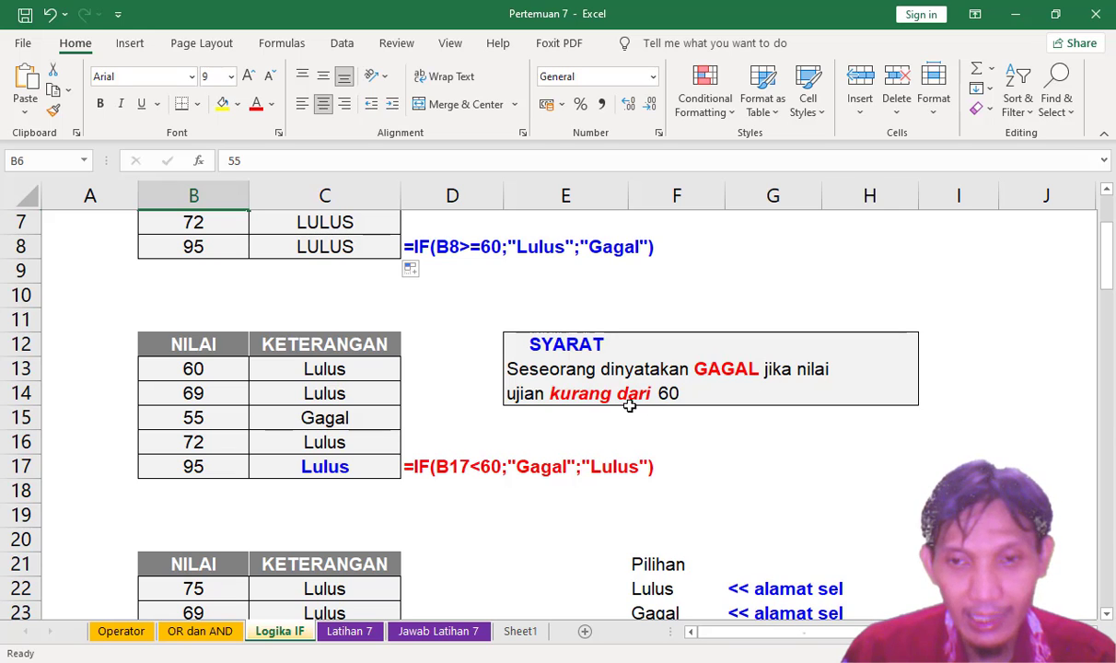
scroll(590, 403, up, 2)
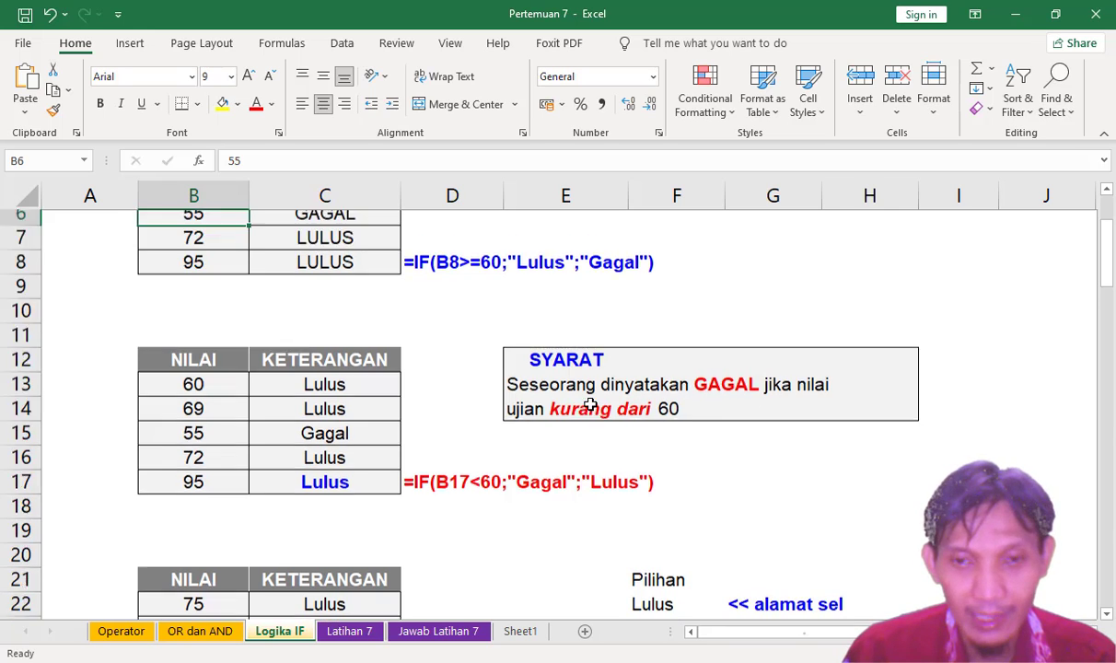
scroll(590, 403, down, 1)
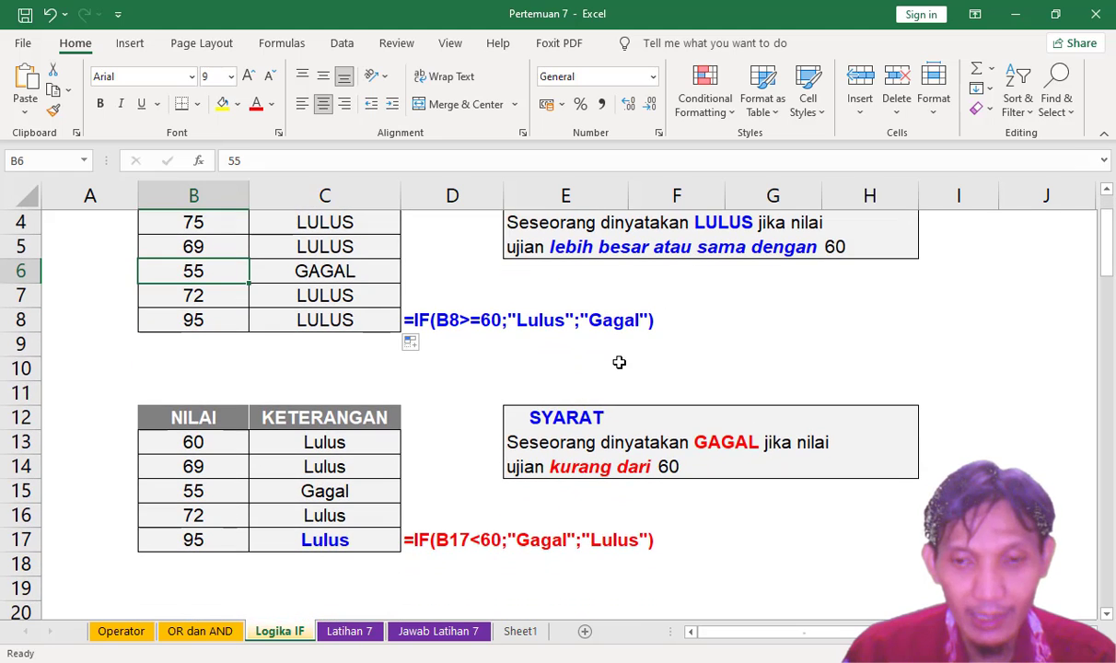
scroll(619, 361, down, 1)
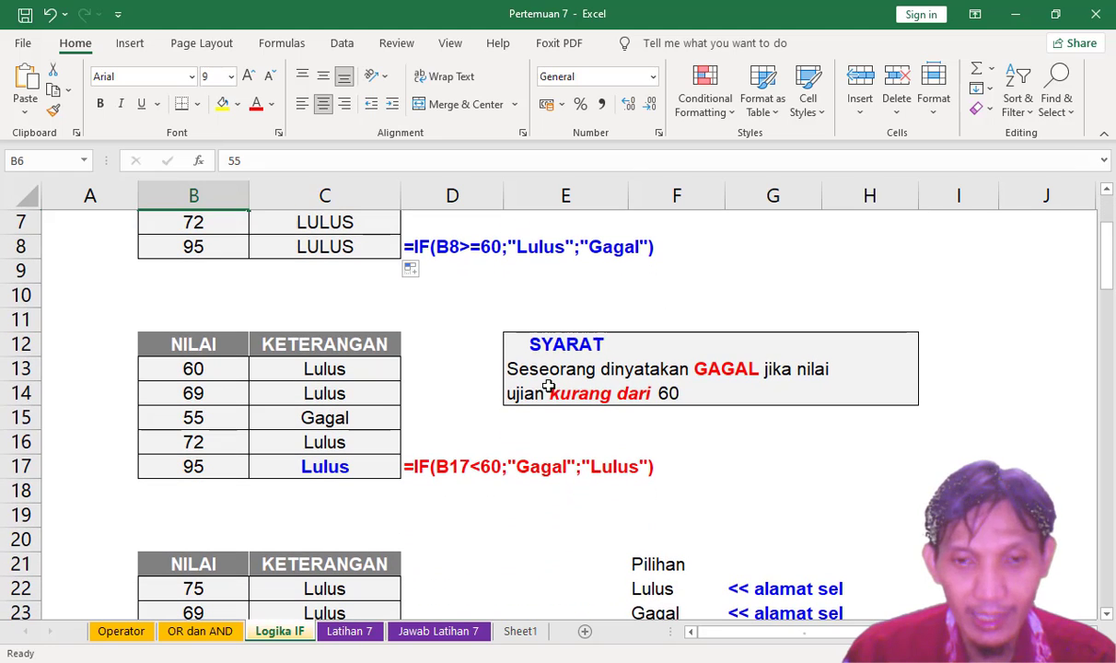
click(474, 467)
drag(359, 372, 342, 458)
key(Delete)
- Enter the formula =IF(B13<60;"GAGAL";"LULUS") in cell C13, following the SYARAT condition beside the second IF table
click(353, 371)
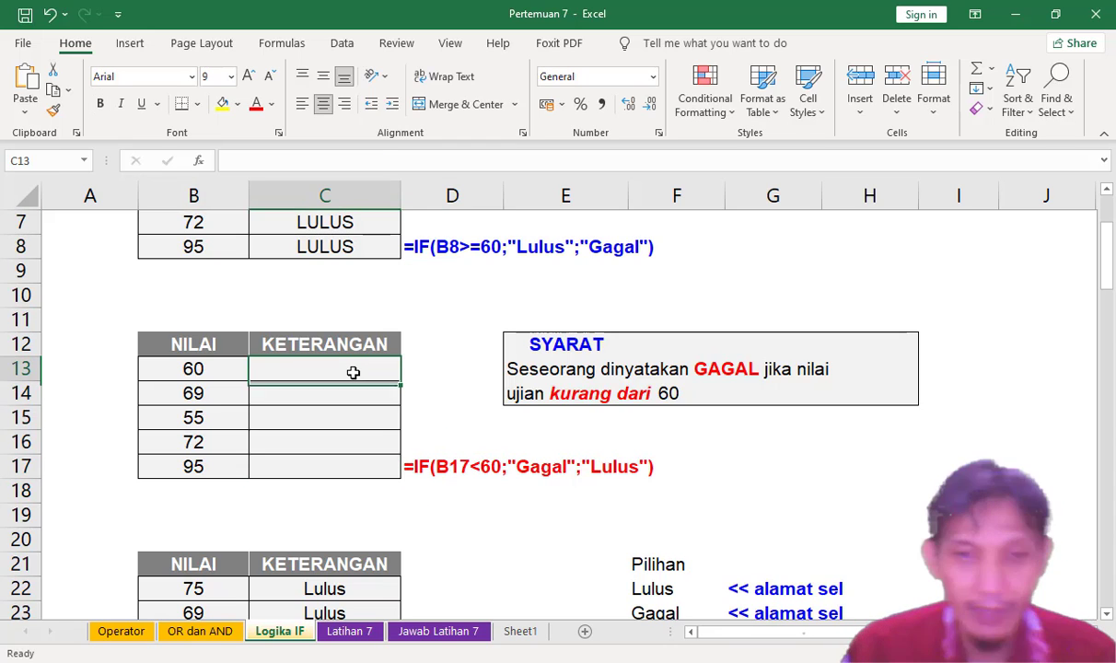
text(=)
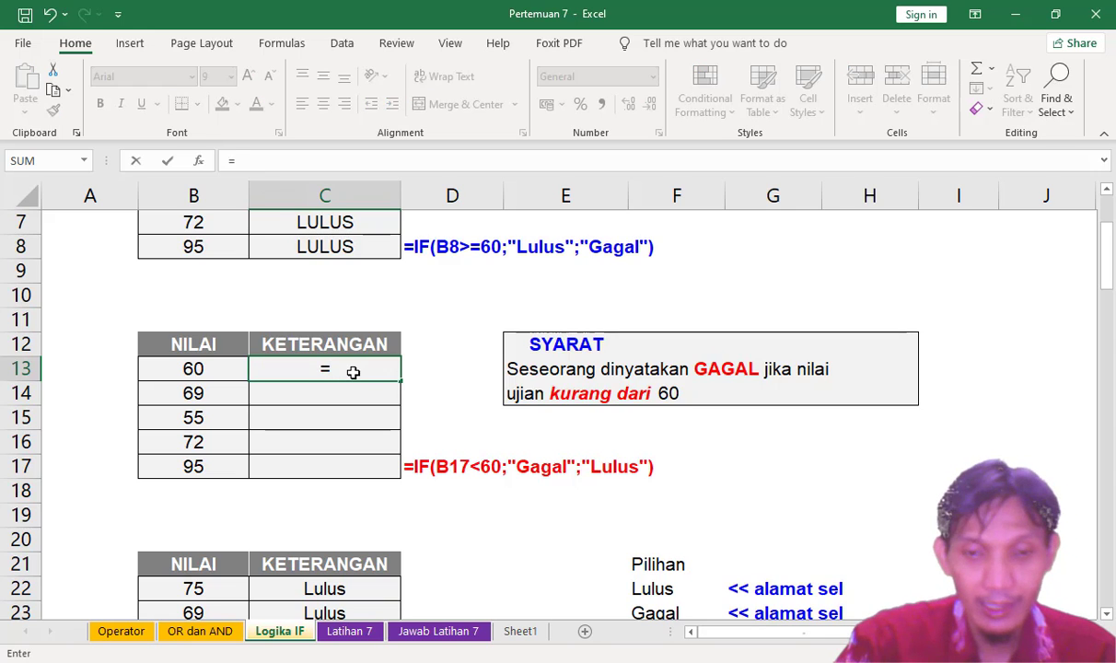
text(if)
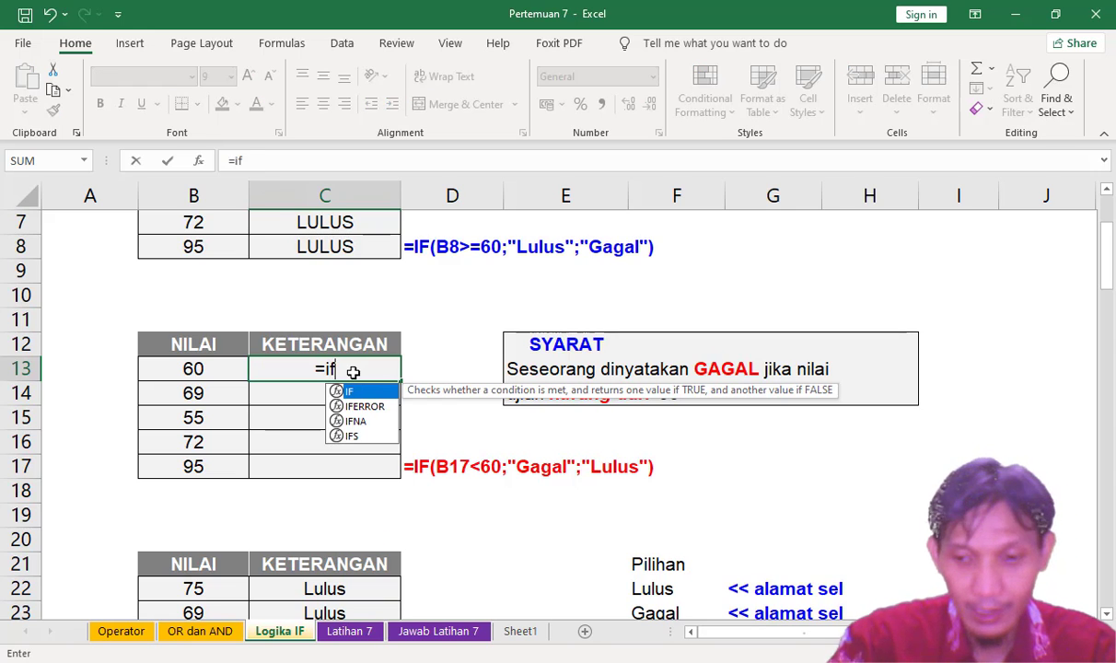
text(()
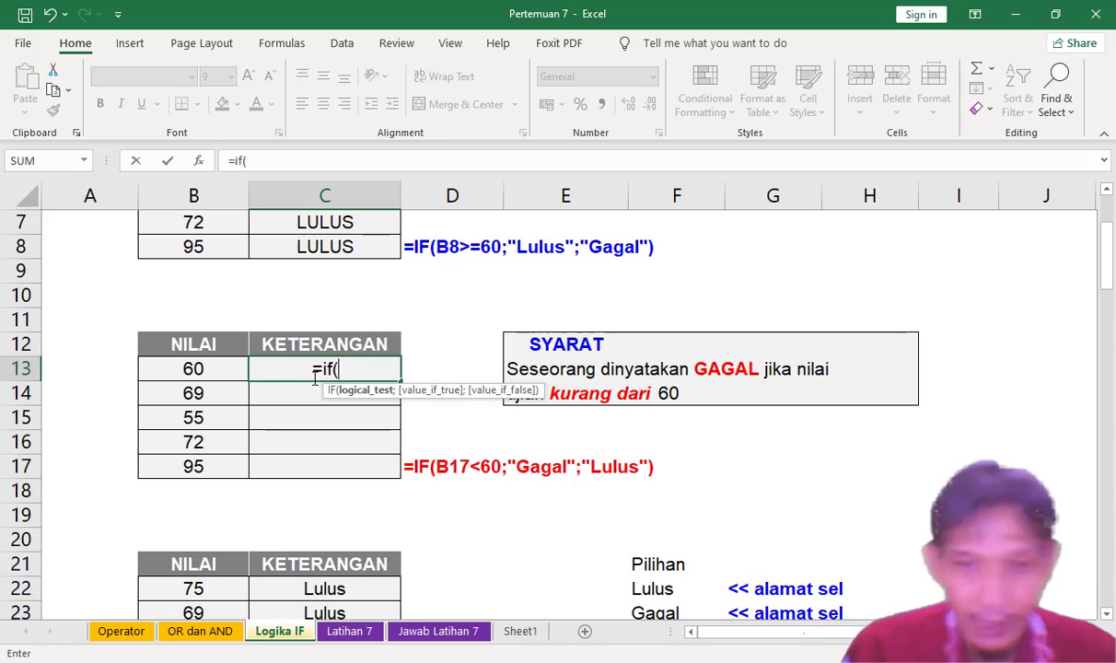
click(199, 370)
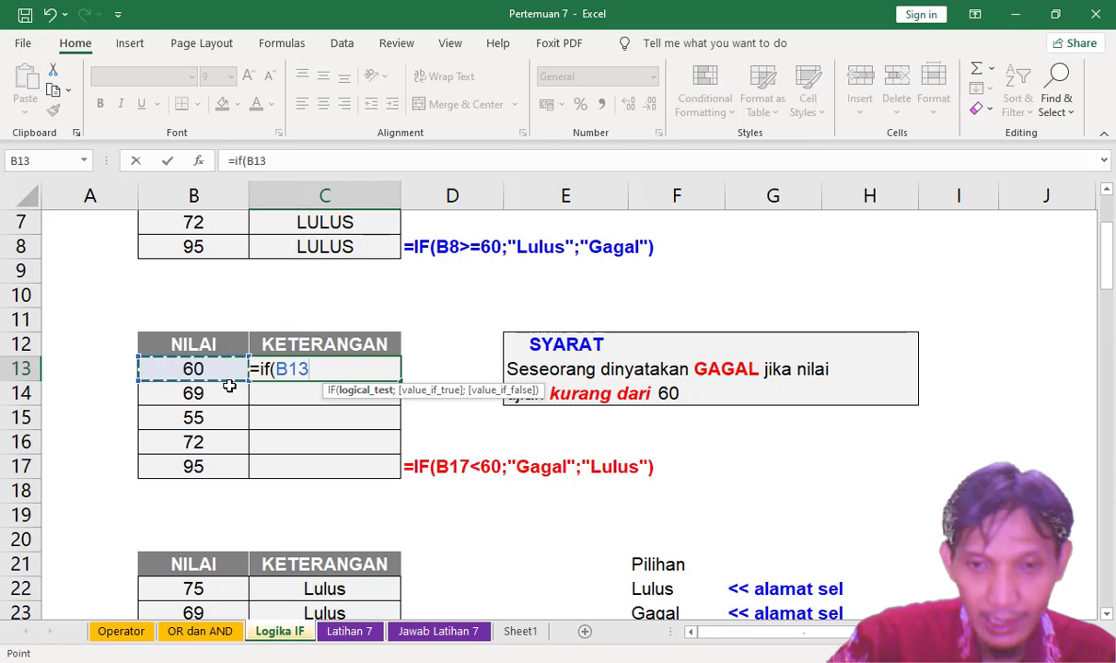
text(<60)
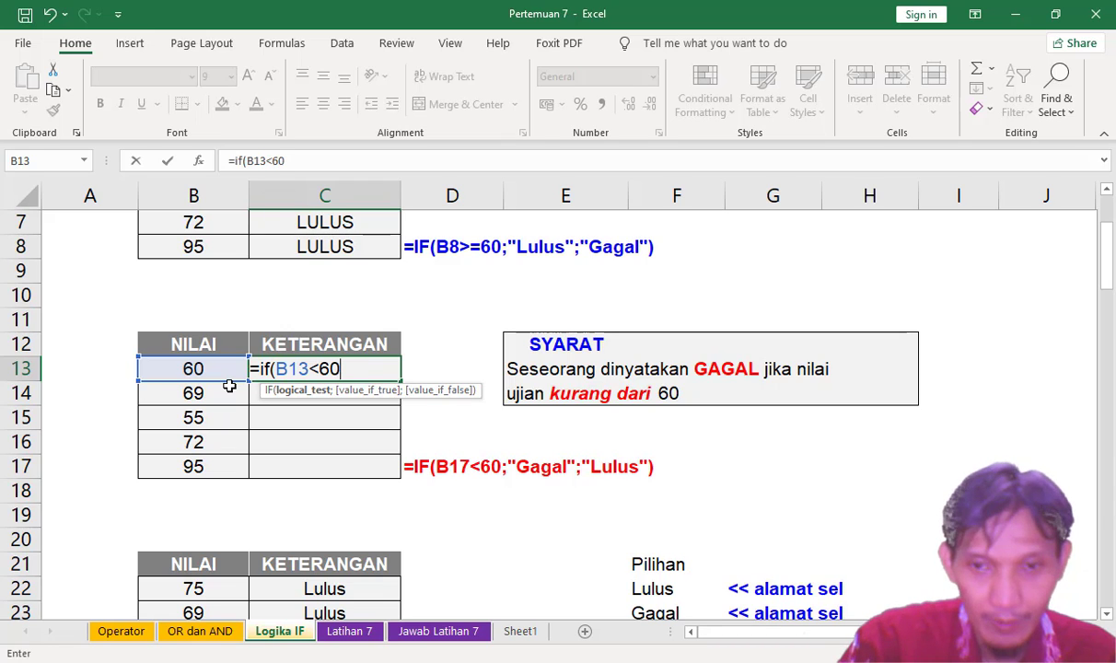
text(;"G)
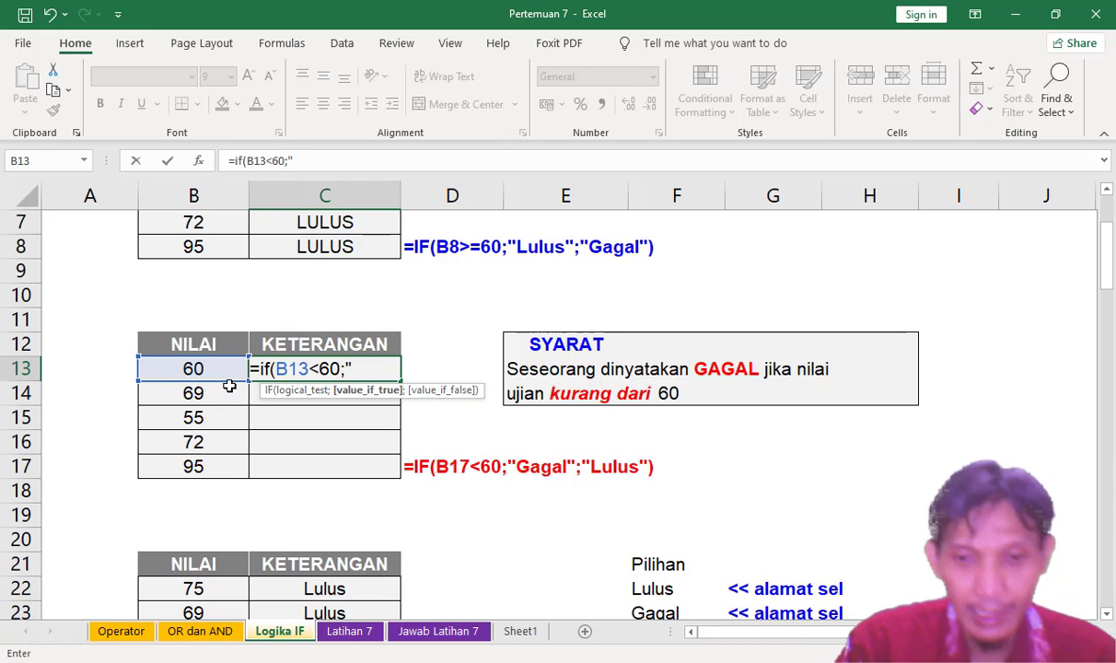
text(AGA)
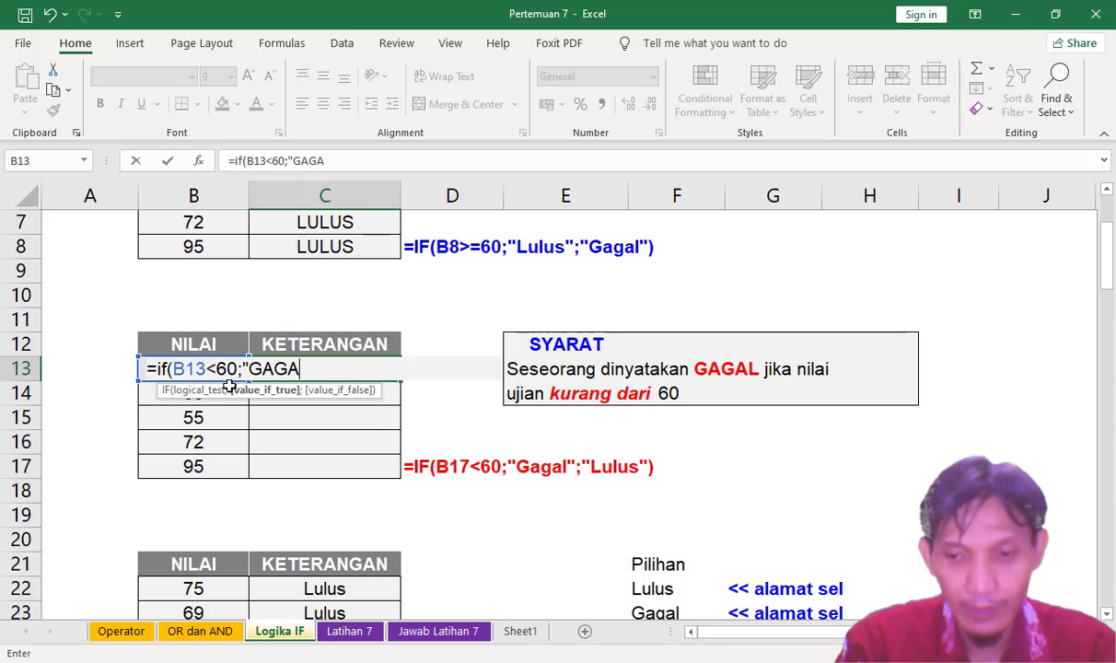
text(L")
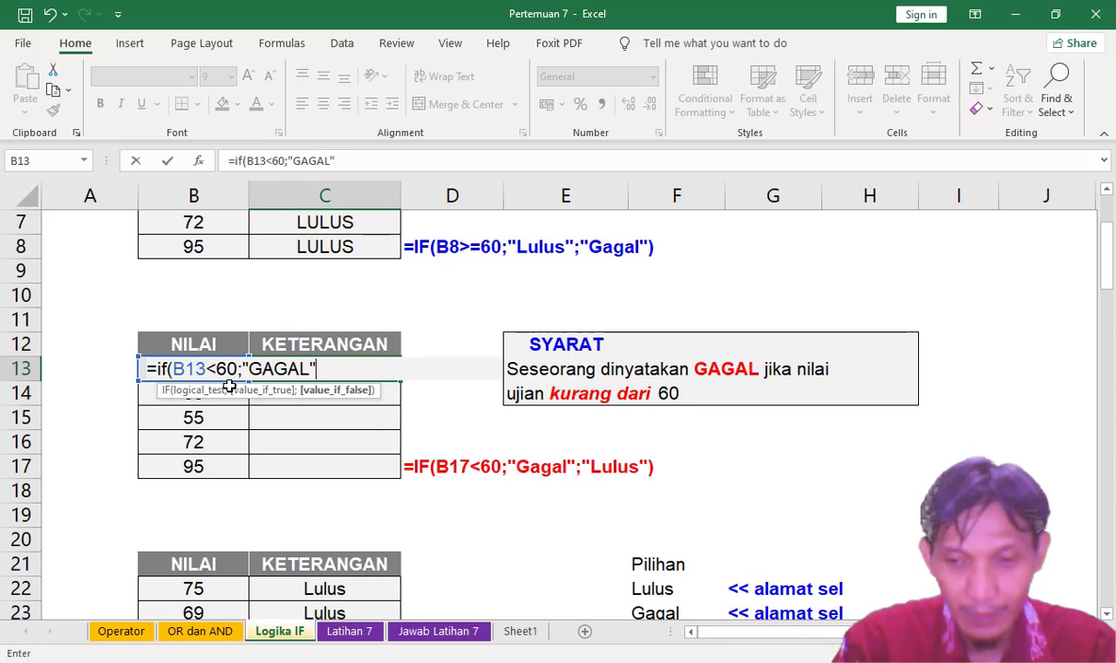
text(;")
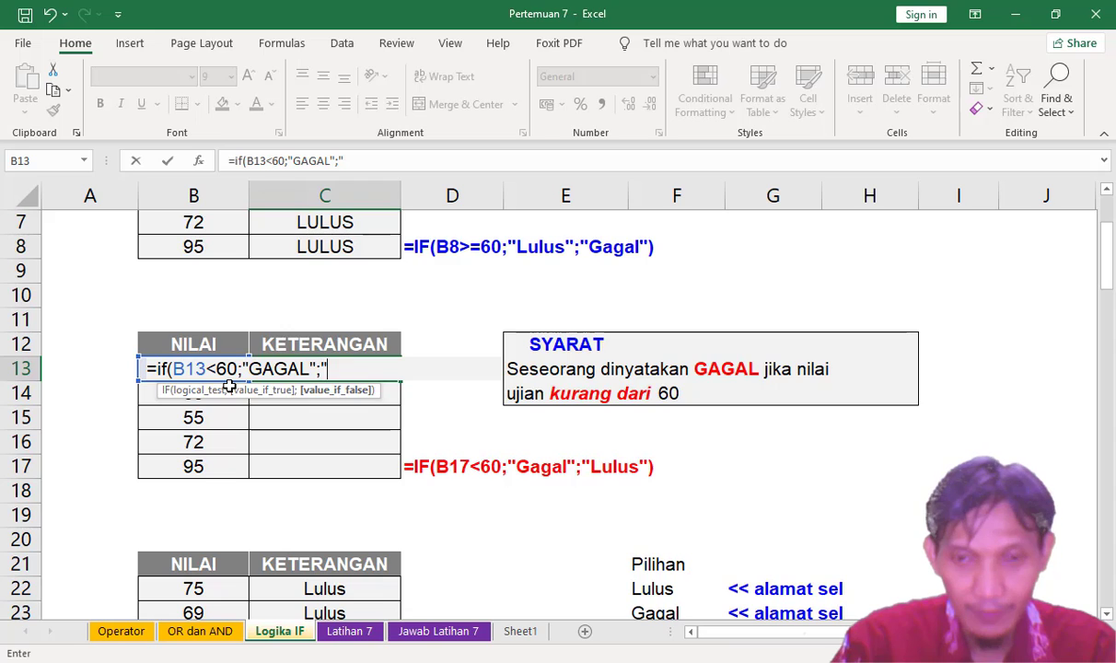
text(LUL)
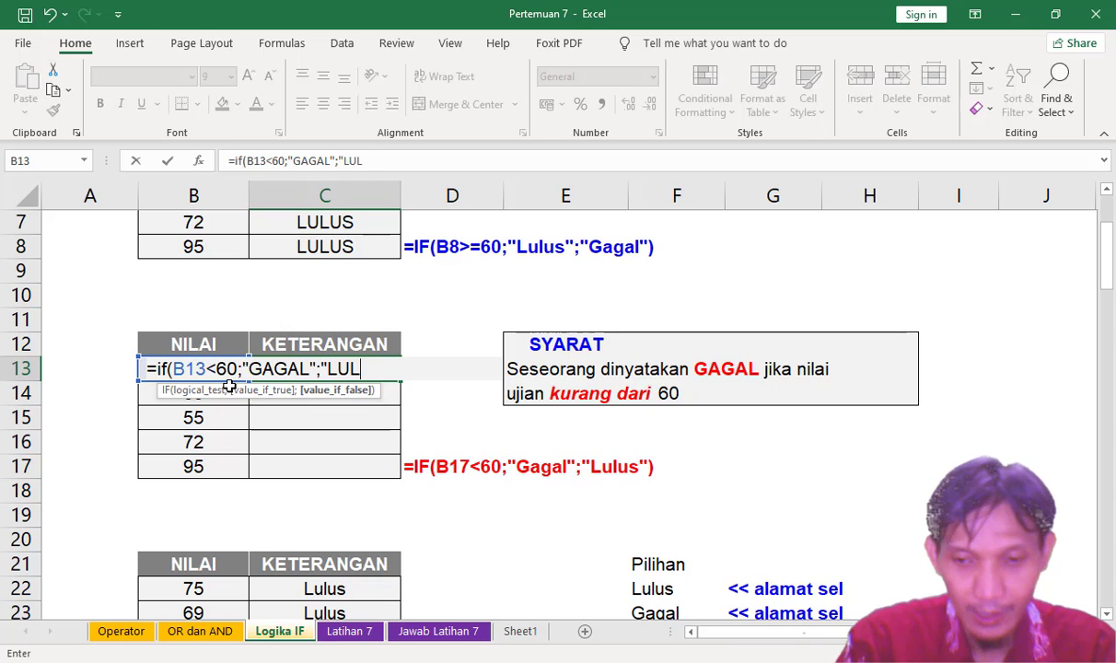
text(US")
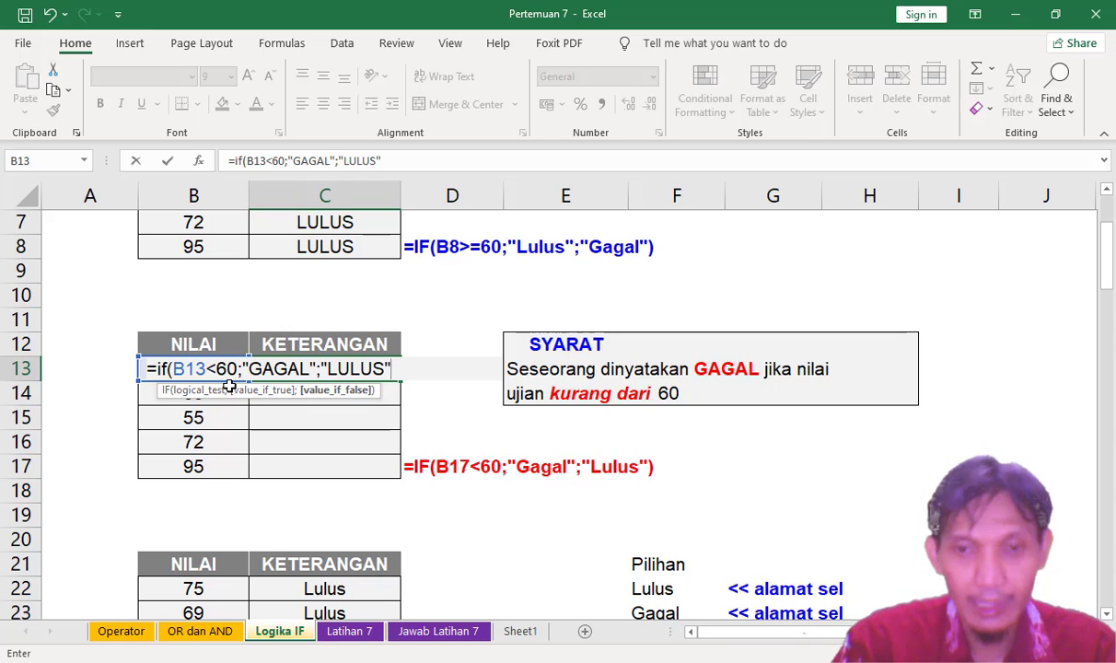
text())
key(Return)
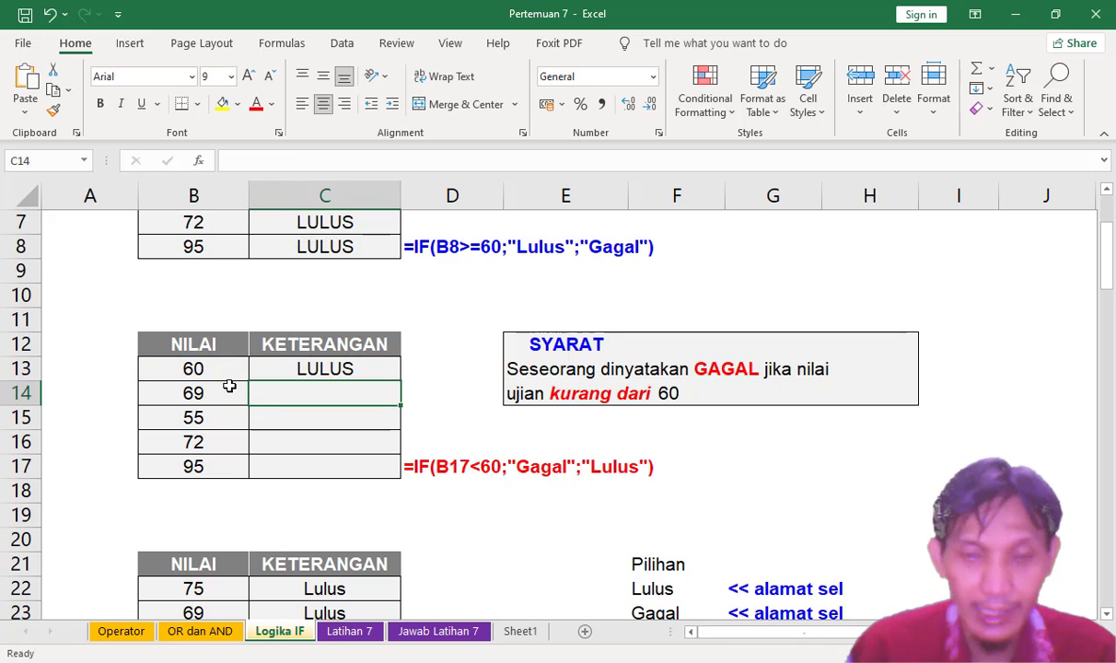
- Fill the IF formula in C13 down through C17 and compare the results with the first IF table
click(336, 368)
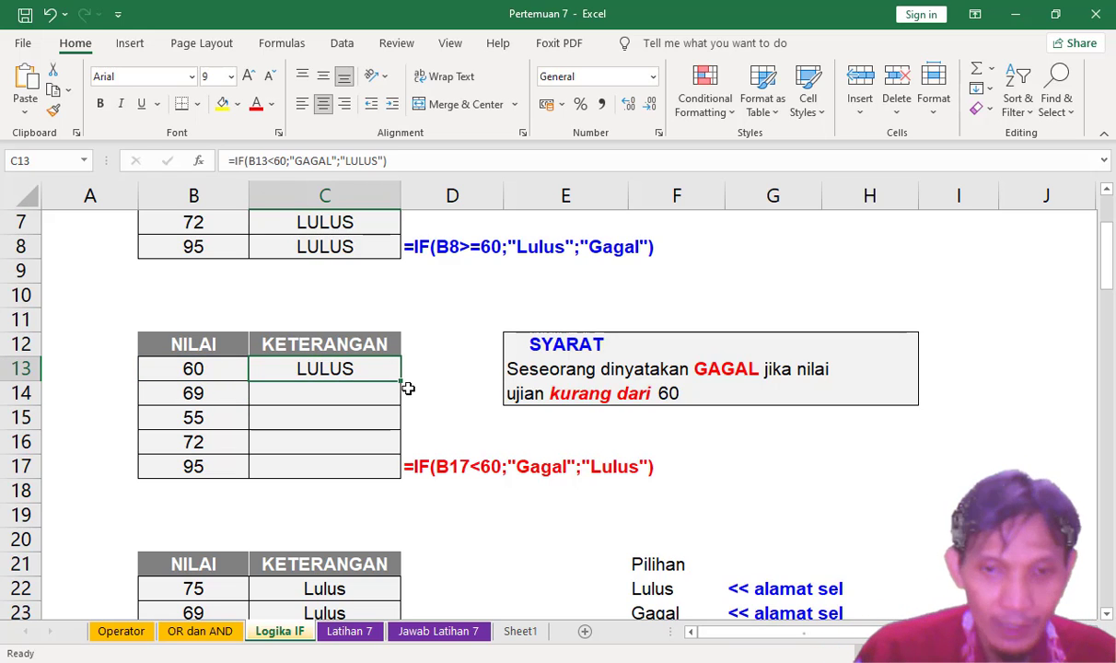
drag(400, 378, 401, 469)
scroll(422, 431, up, 1)
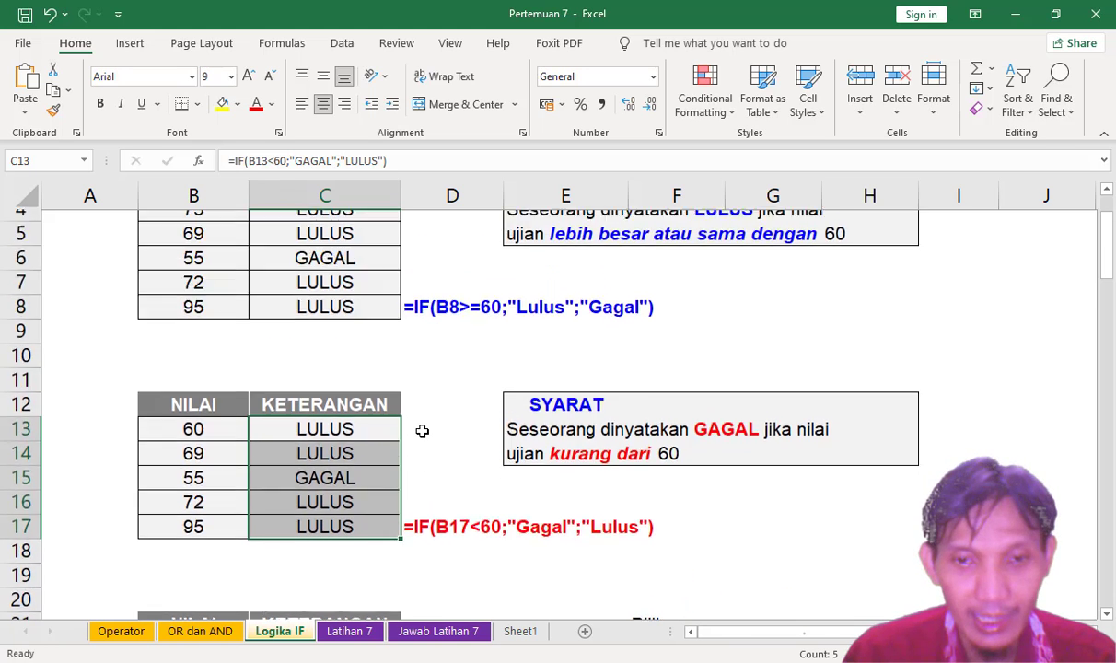
scroll(422, 430, up, 1)
- Examine the IF tables in rows 21 to 35 that take their Pilihan texts from cell addresses and named ranges
scroll(422, 431, down, 5)
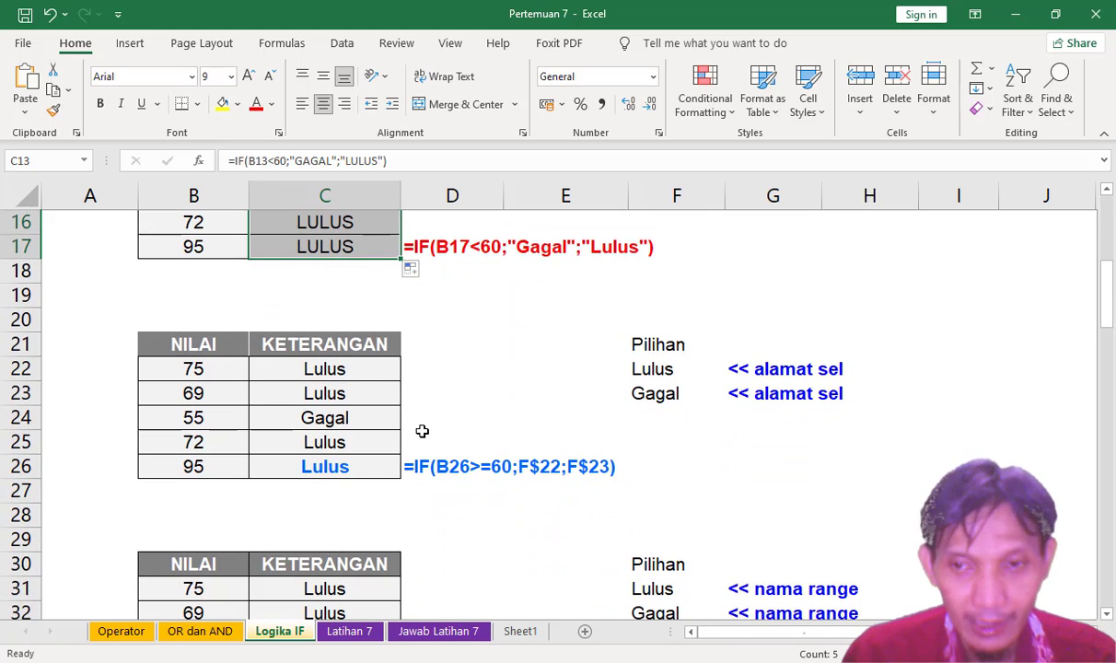
scroll(422, 431, down, 1)
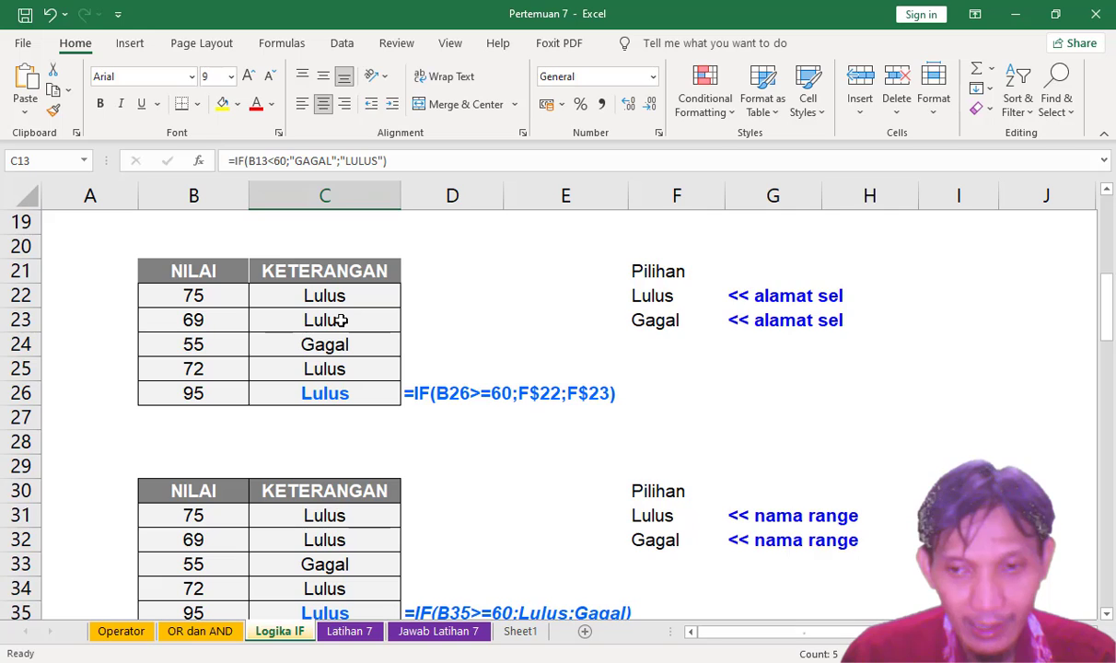
scroll(356, 319, down, 1)
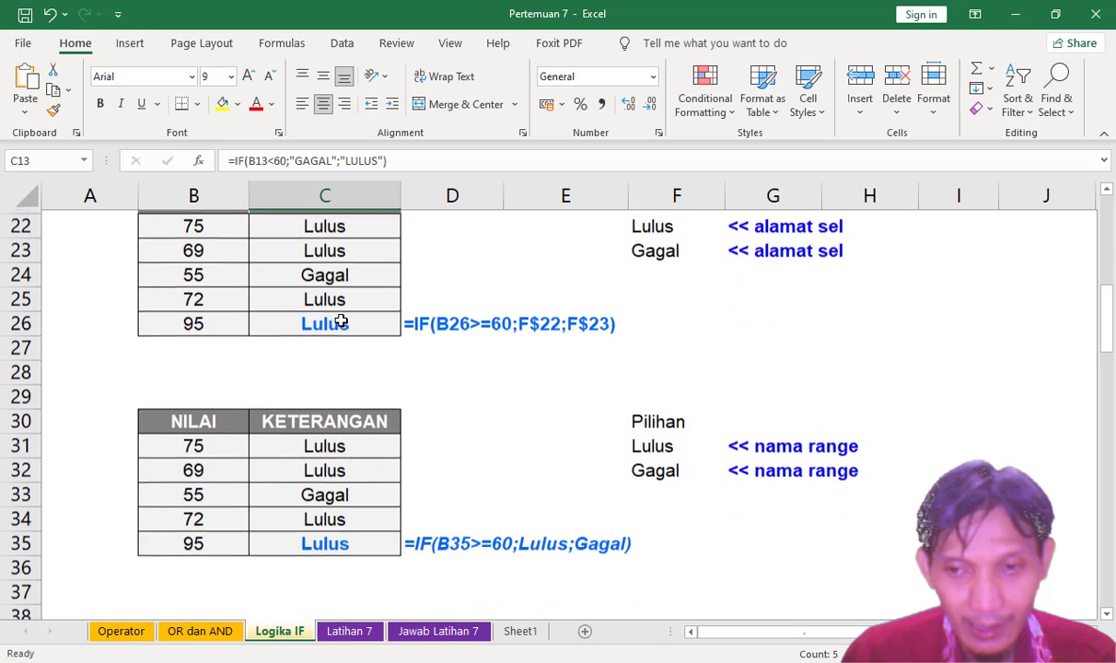
click(648, 442)
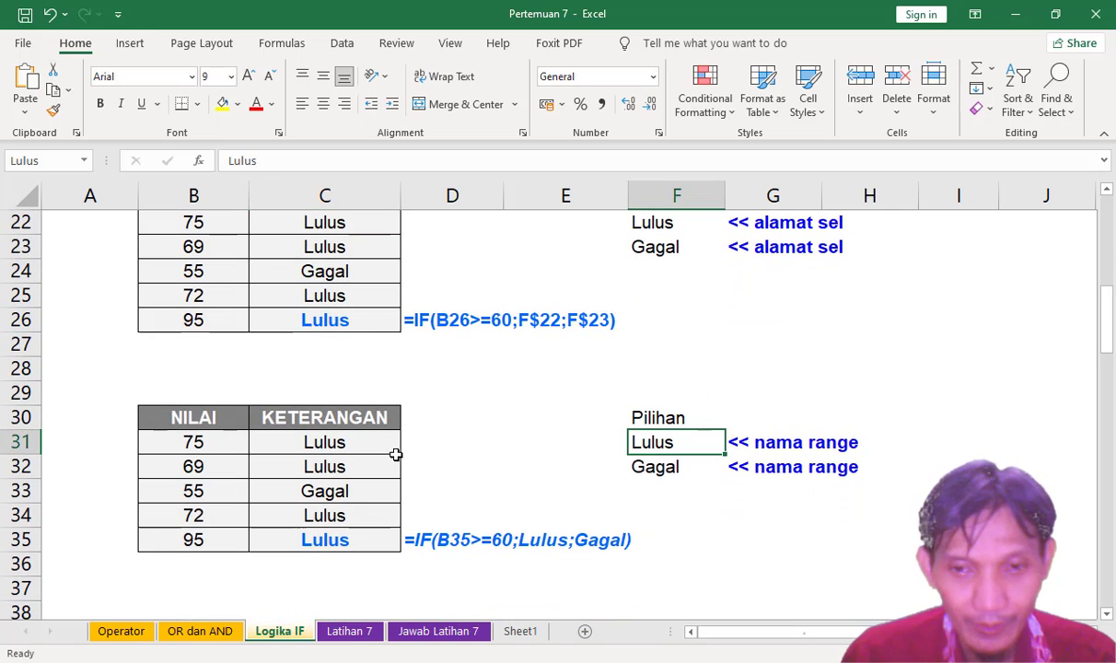
click(343, 442)
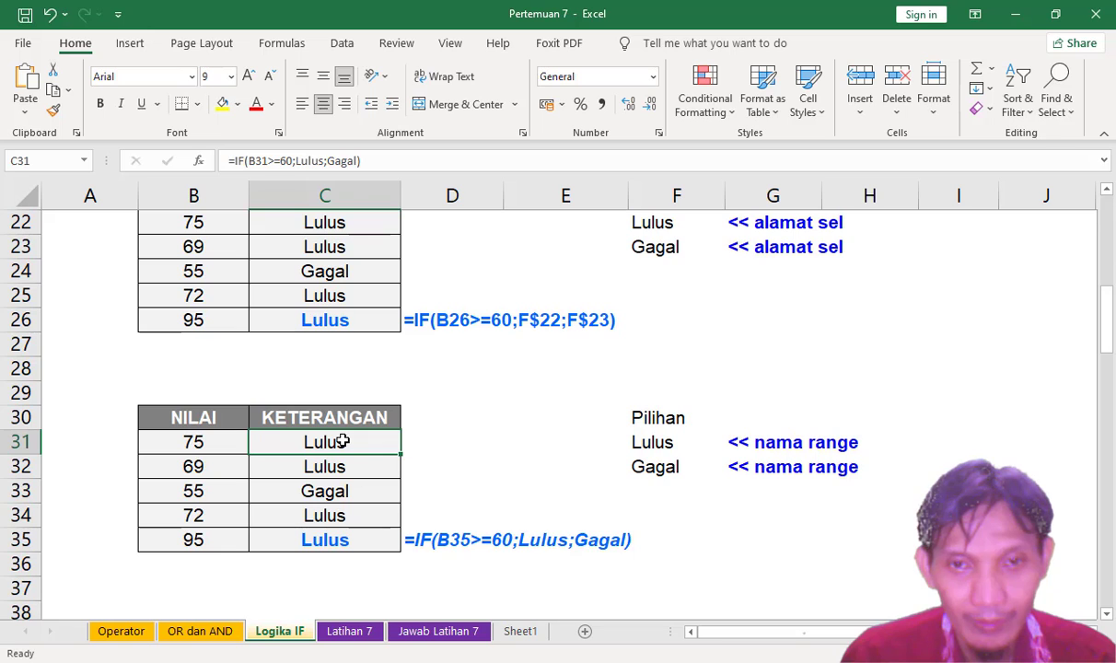
- Examine the IF formulas in C40 and C46, the Nilai minimal lulus cell G39 and the Pilihan syarat list, then the text-based IF examples below
scroll(341, 442, down, 3)
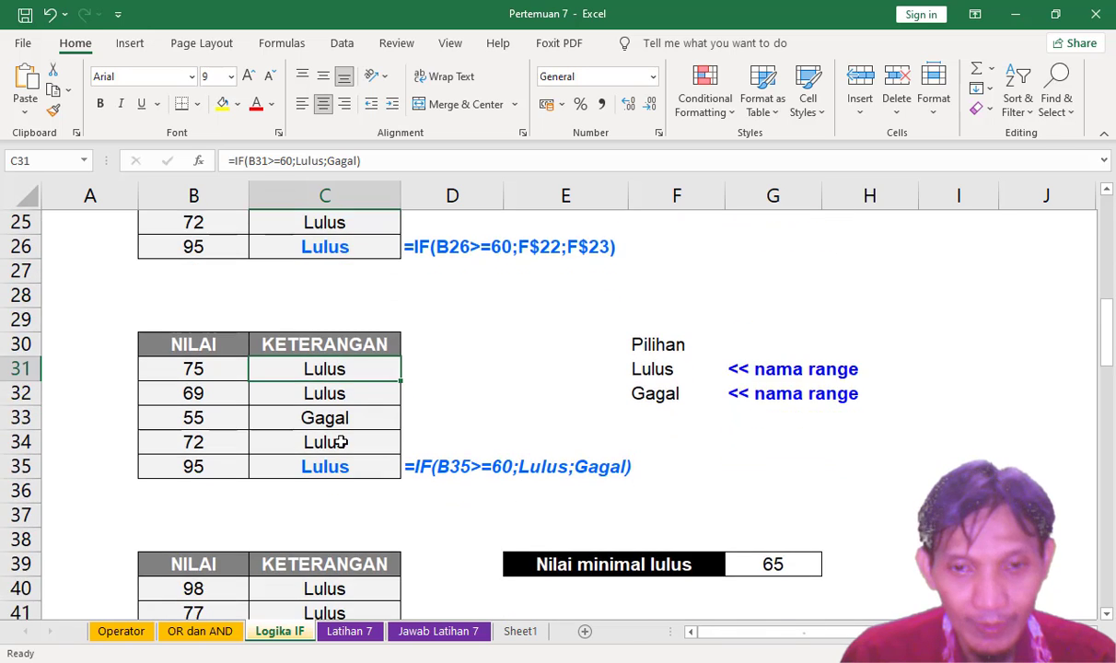
scroll(341, 442, down, 2)
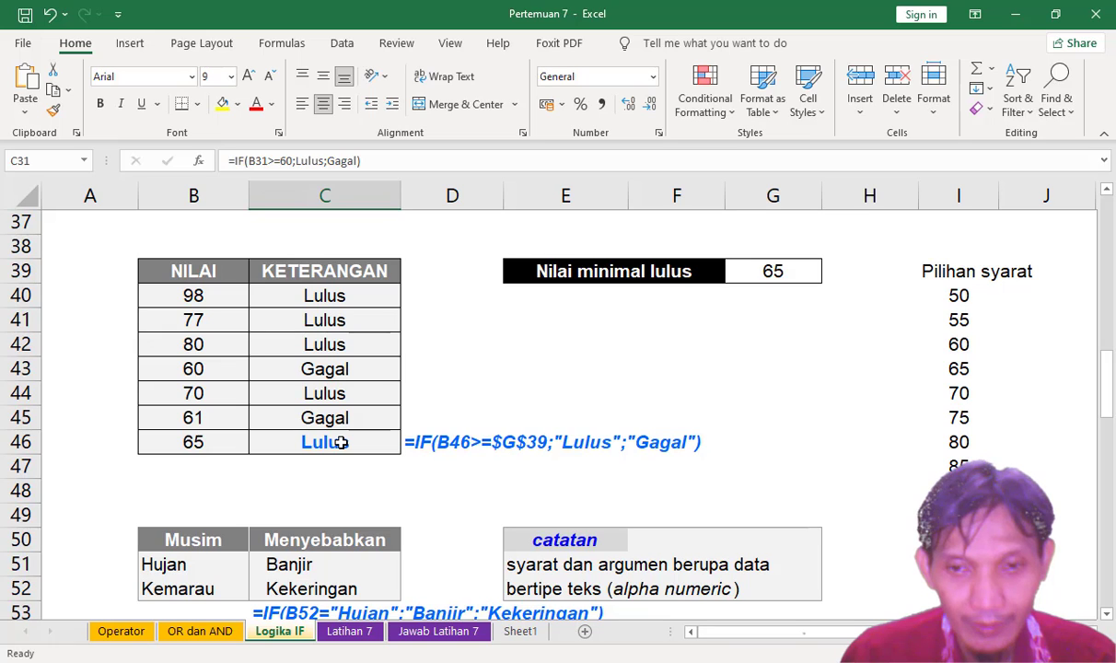
click(340, 442)
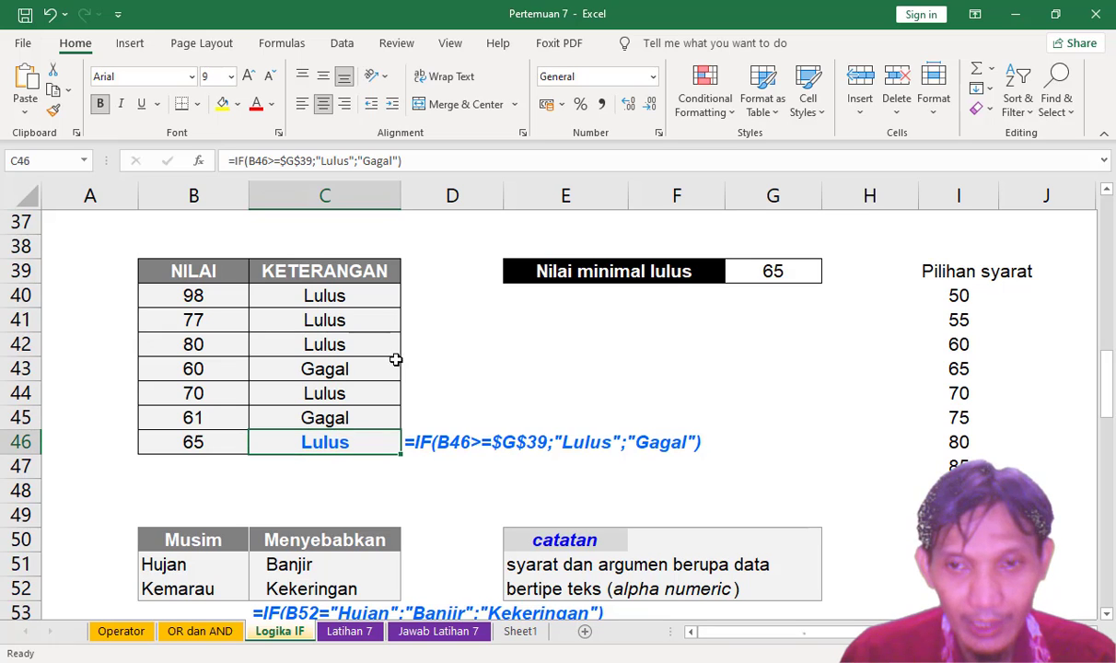
click(771, 271)
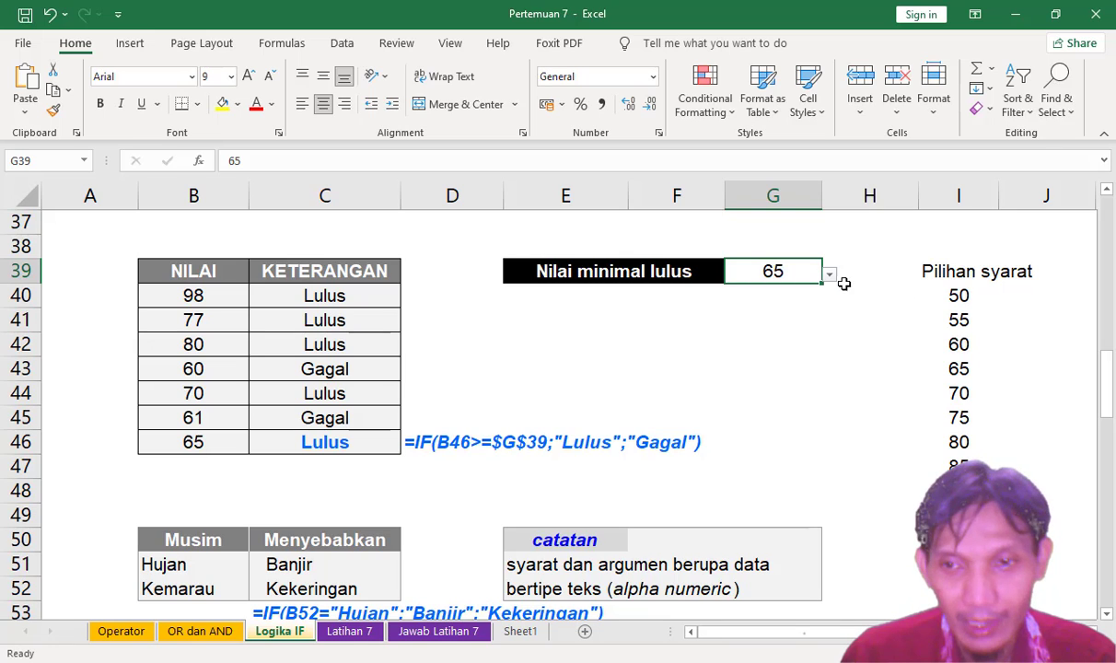
click(959, 295)
click(957, 319)
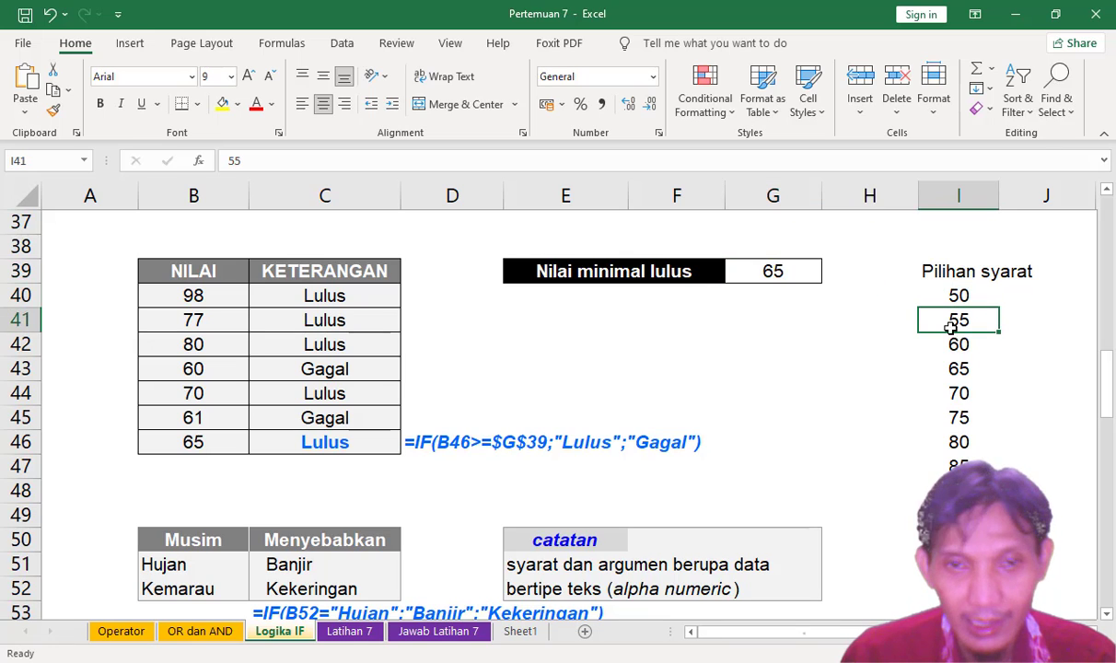
click(347, 292)
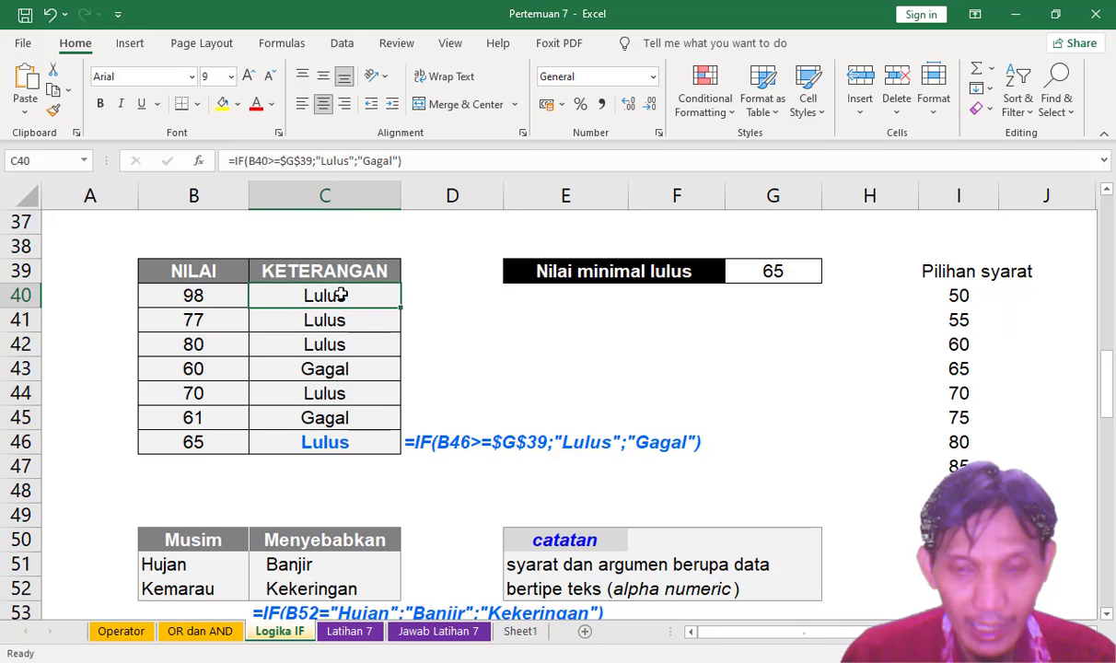
scroll(342, 295, down, 1)
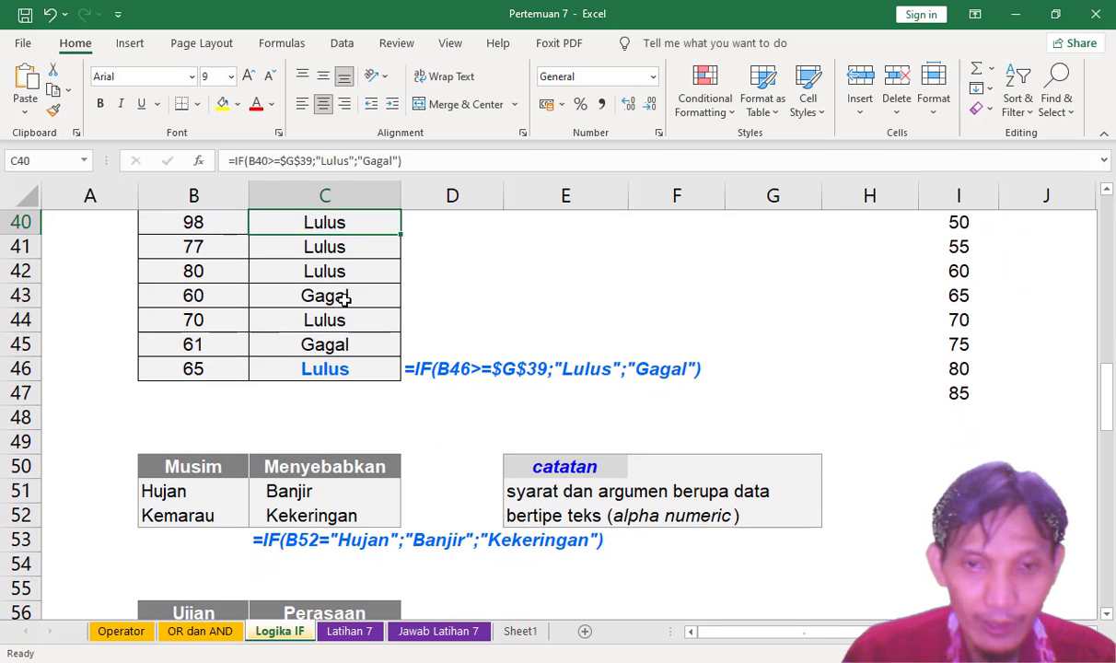
scroll(344, 298, down, 3)
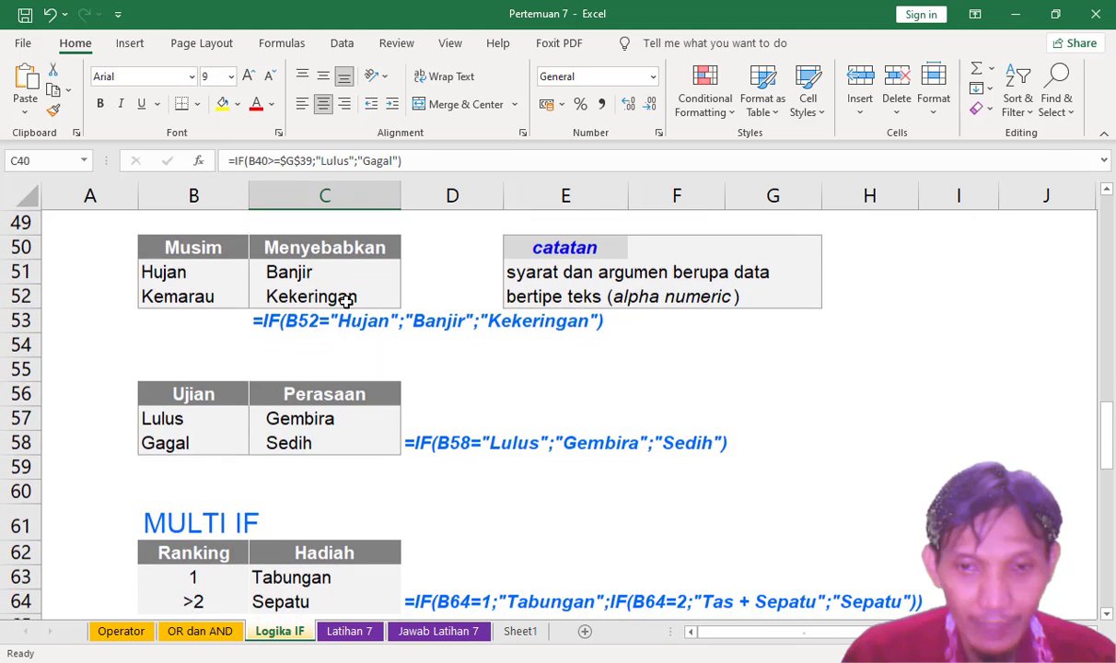
- Examine the MULTI IF examples in rows 61 to 79 and the Nilai and Huruf criteria table in I66:J71
scroll(346, 301, down, 4)
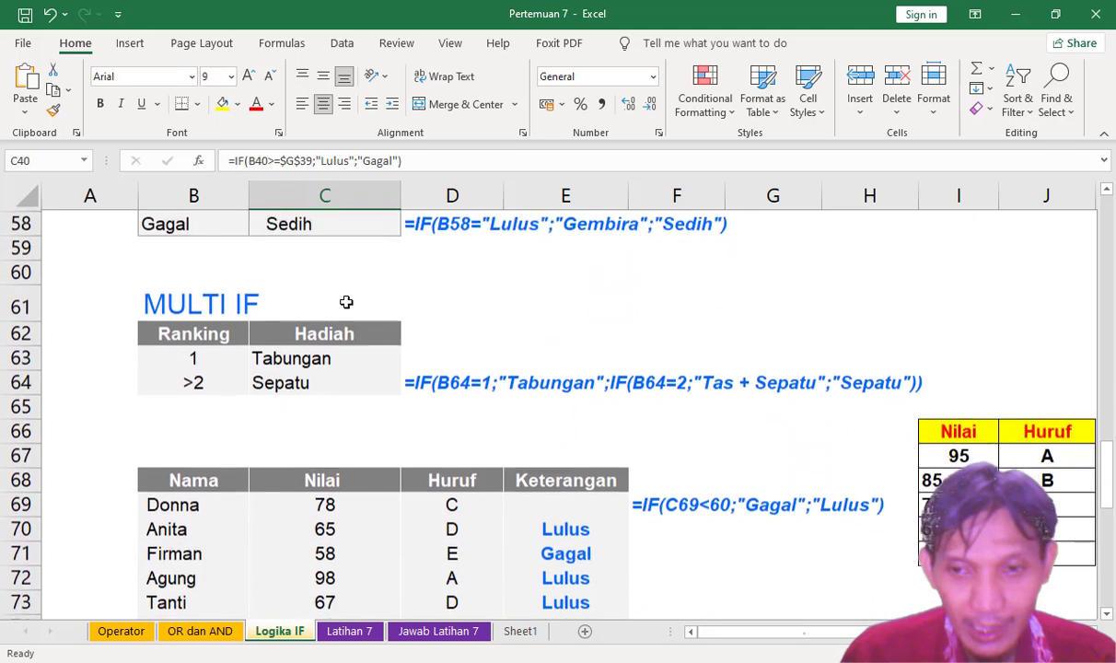
scroll(346, 301, down, 3)
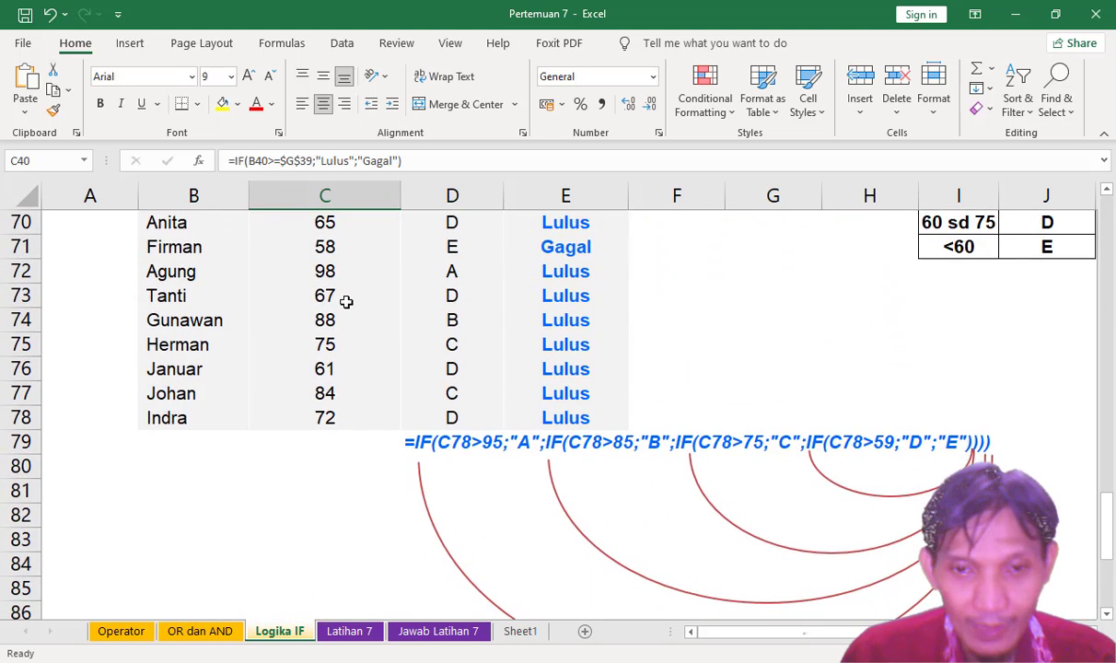
scroll(346, 301, up, 3)
scroll(346, 301, down, 2)
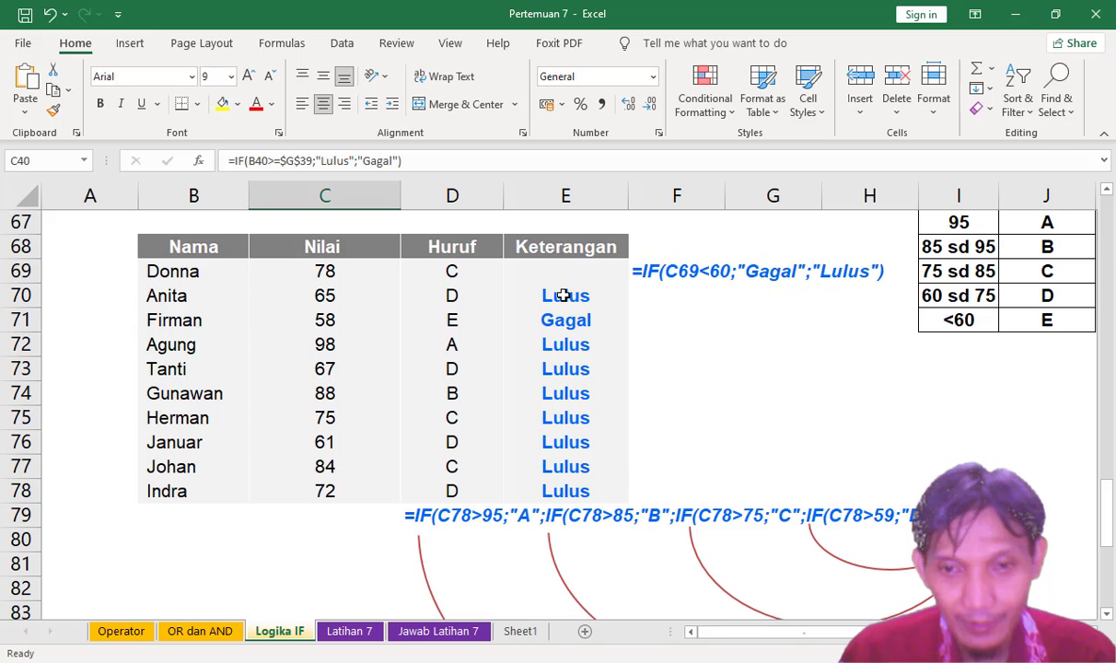
scroll(806, 345, up, 1)
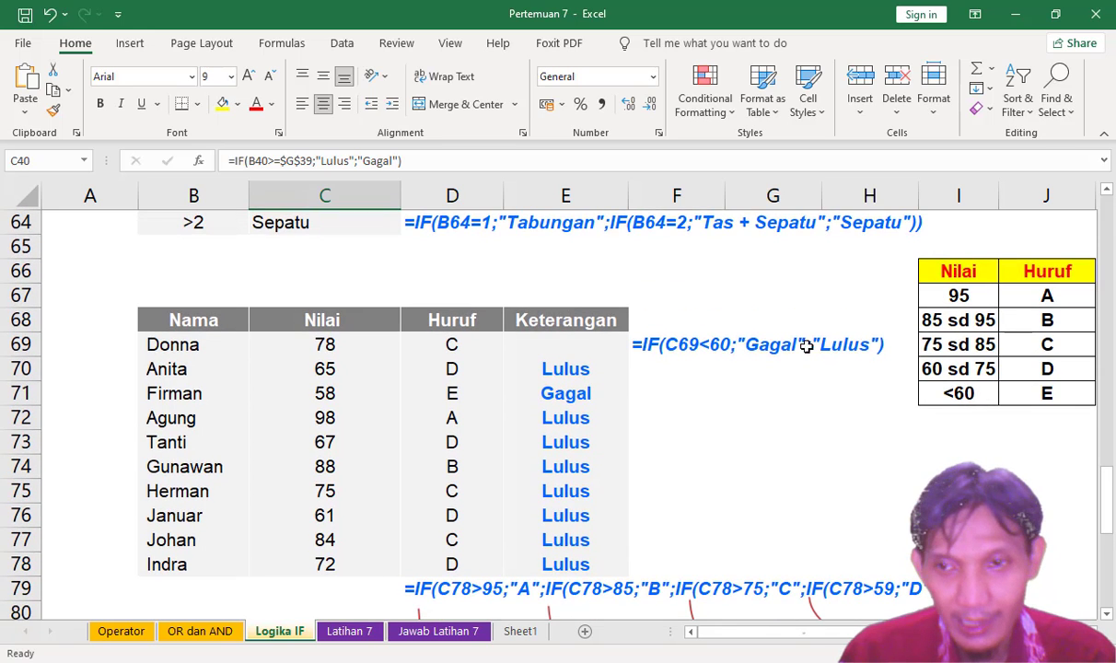
click(935, 393)
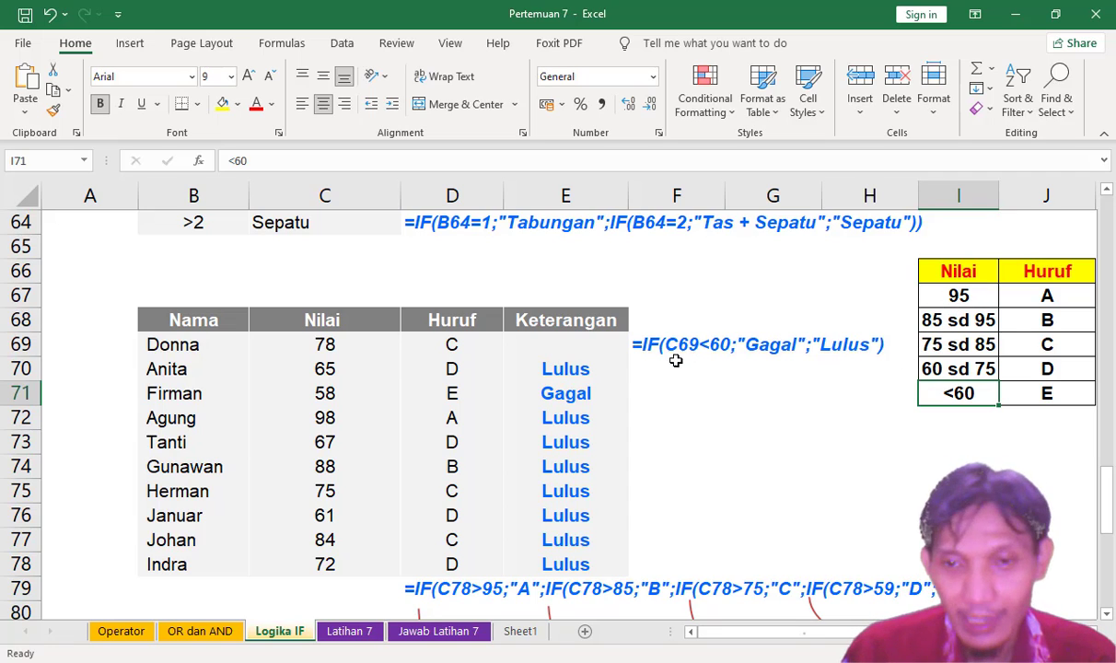
- Clear the existing results from the Keterangan cells E69:E78 and the Huruf cells D69:D78
click(573, 351)
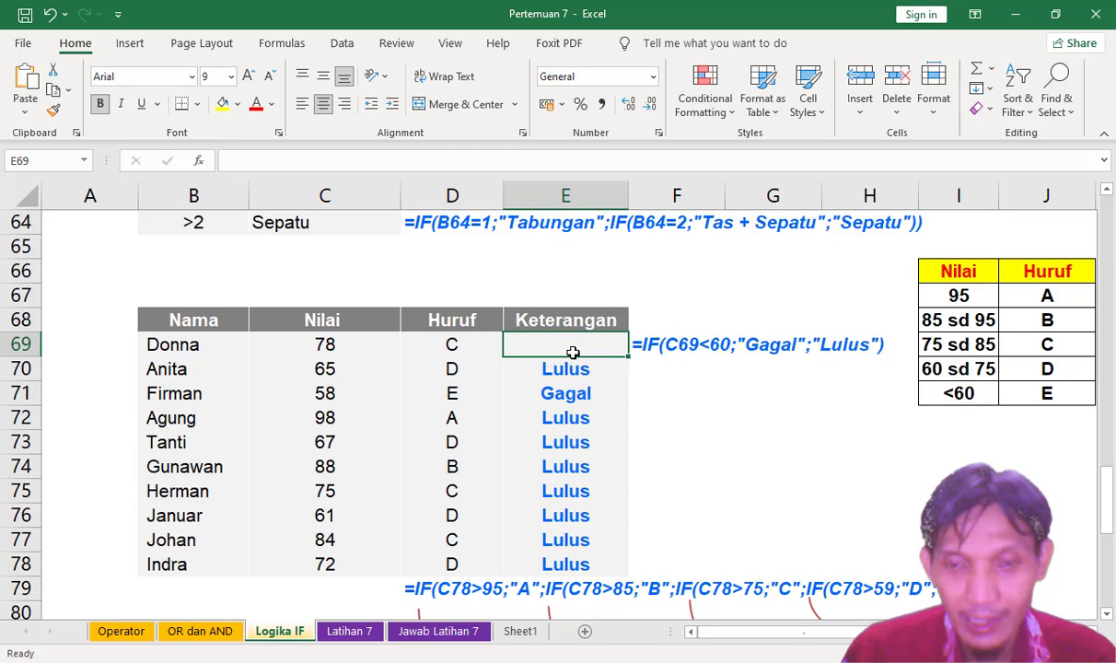
drag(572, 351, 575, 574)
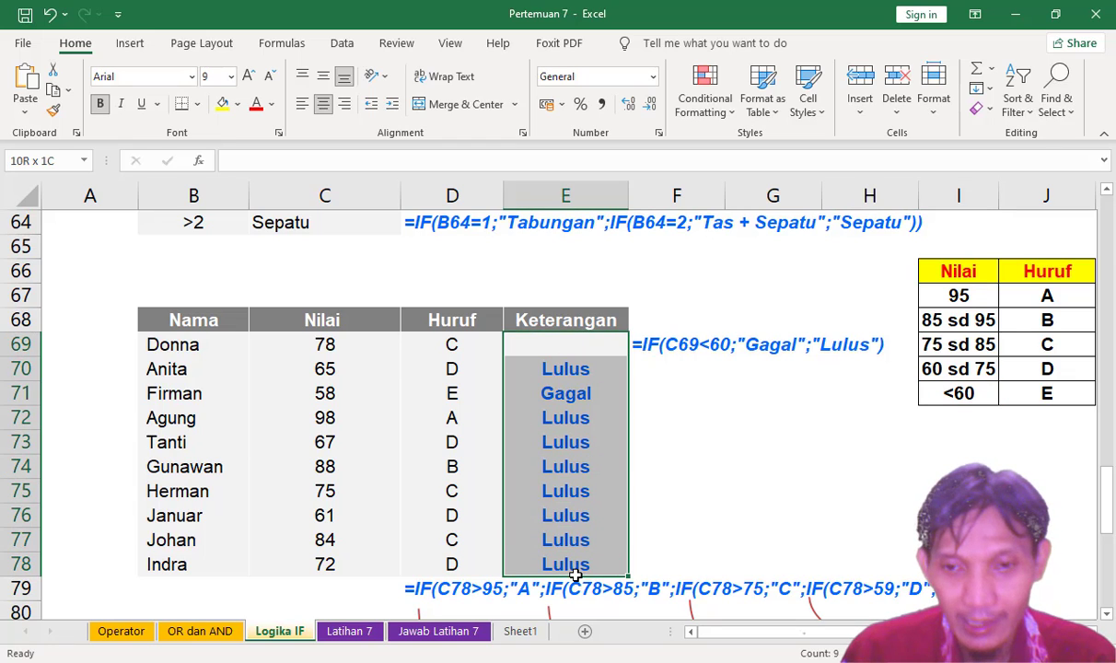
key(Delete)
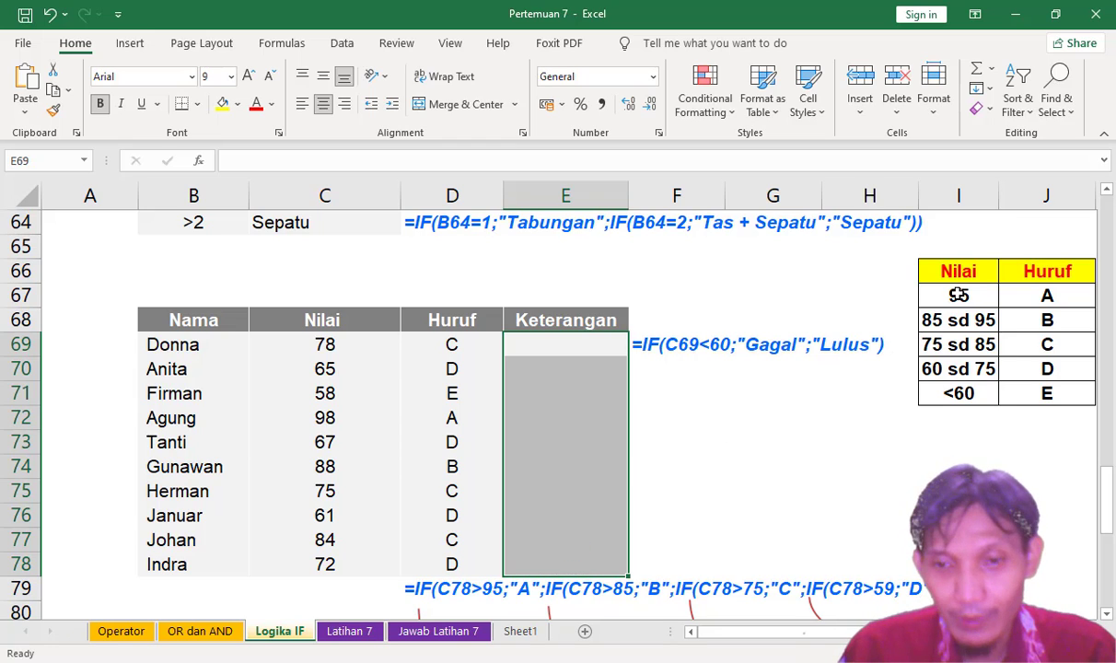
click(1047, 296)
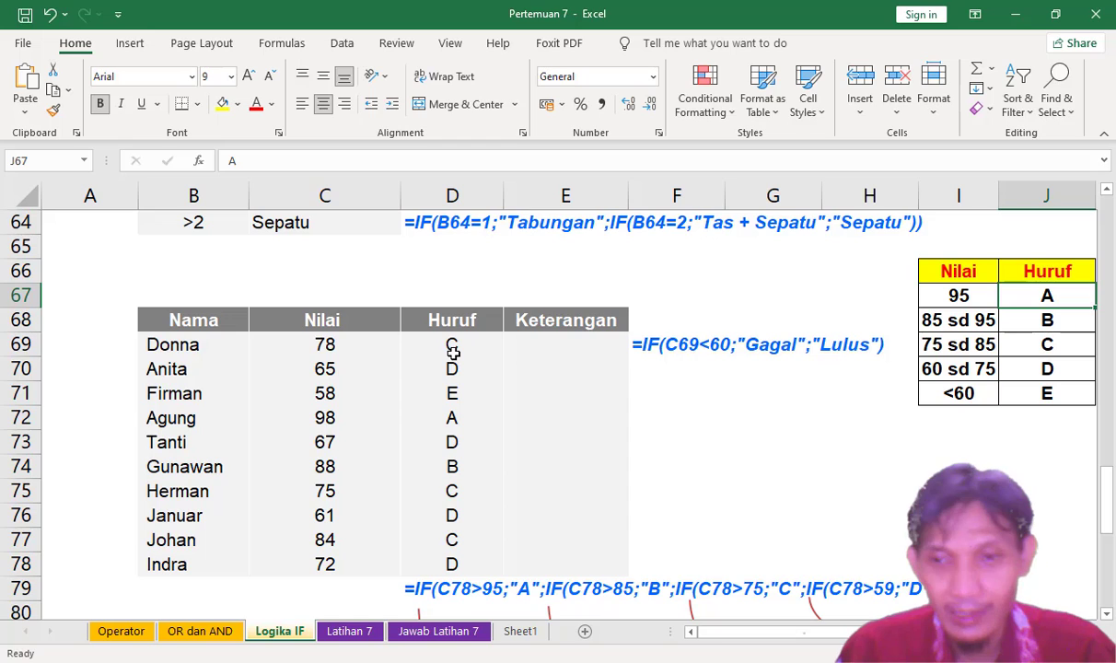
drag(452, 352, 458, 565)
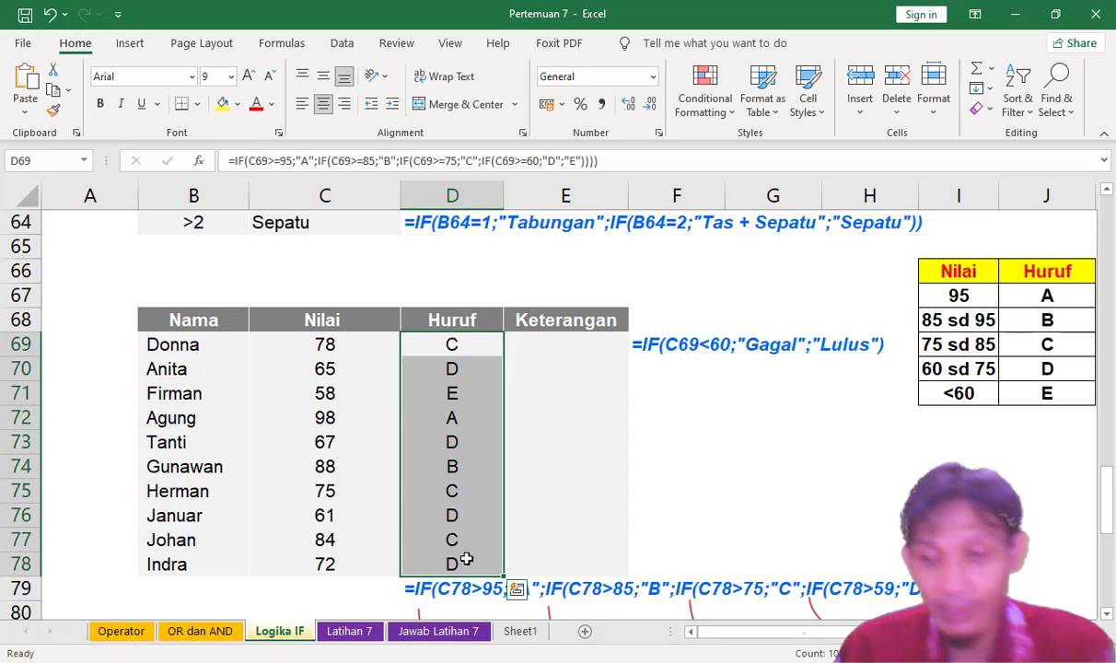
key(Delete)
click(451, 342)
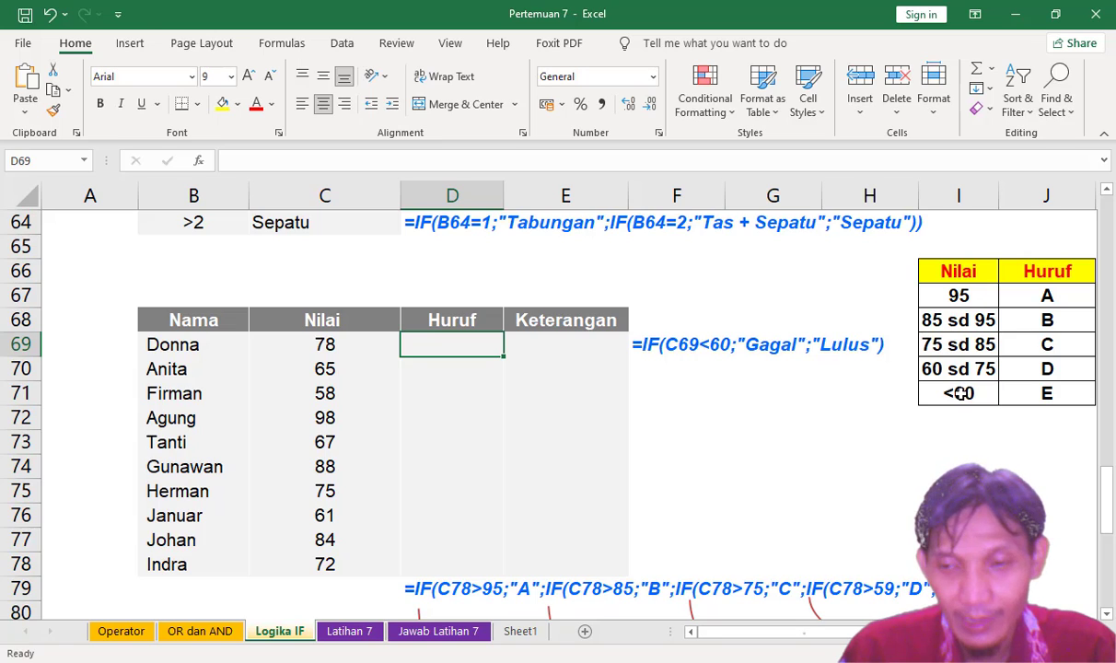
- Change the score range for grade D in cell I70 to 61 sd 75
click(925, 369)
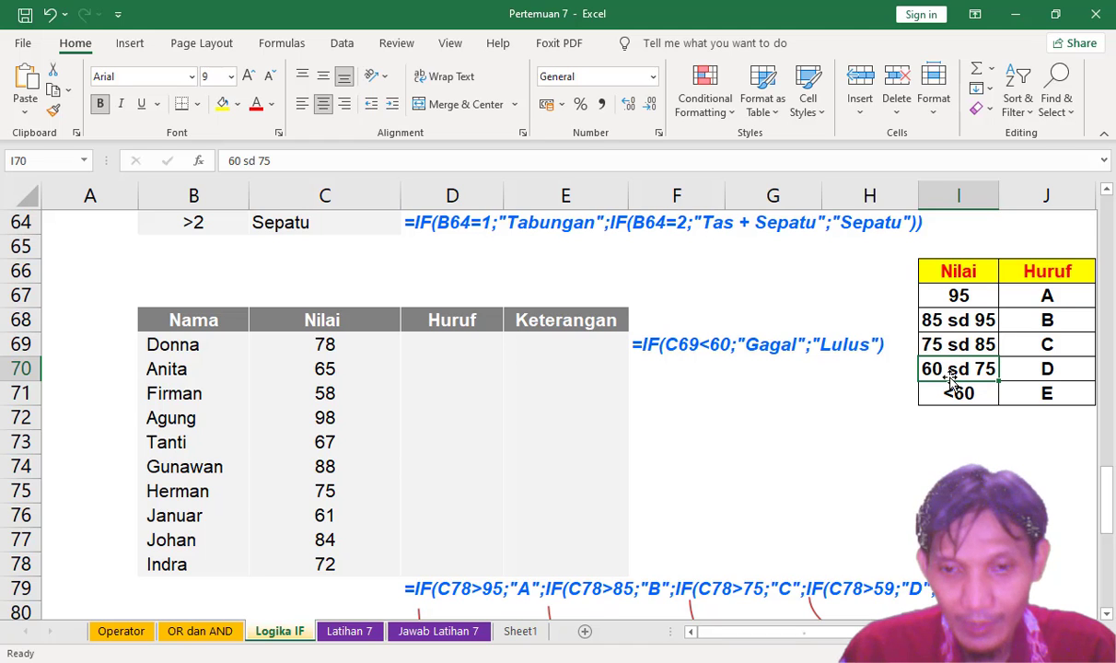
scroll(949, 377, down, 1)
scroll(949, 376, up, 1)
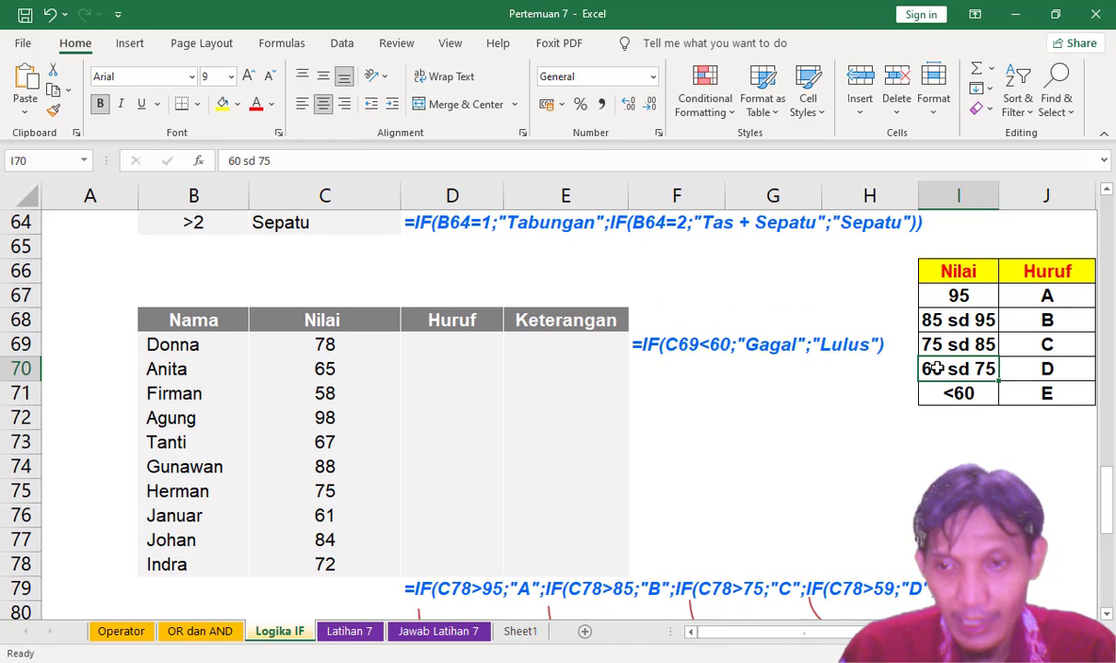
click(243, 162)
key(BackSpace)
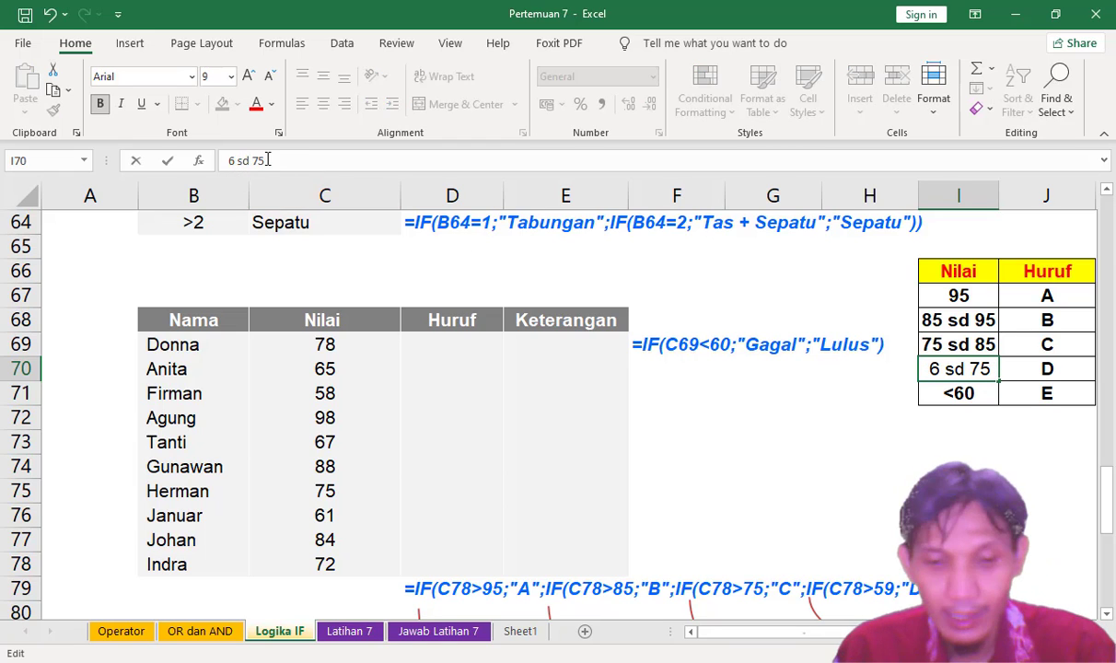
text(1)
click(958, 344)
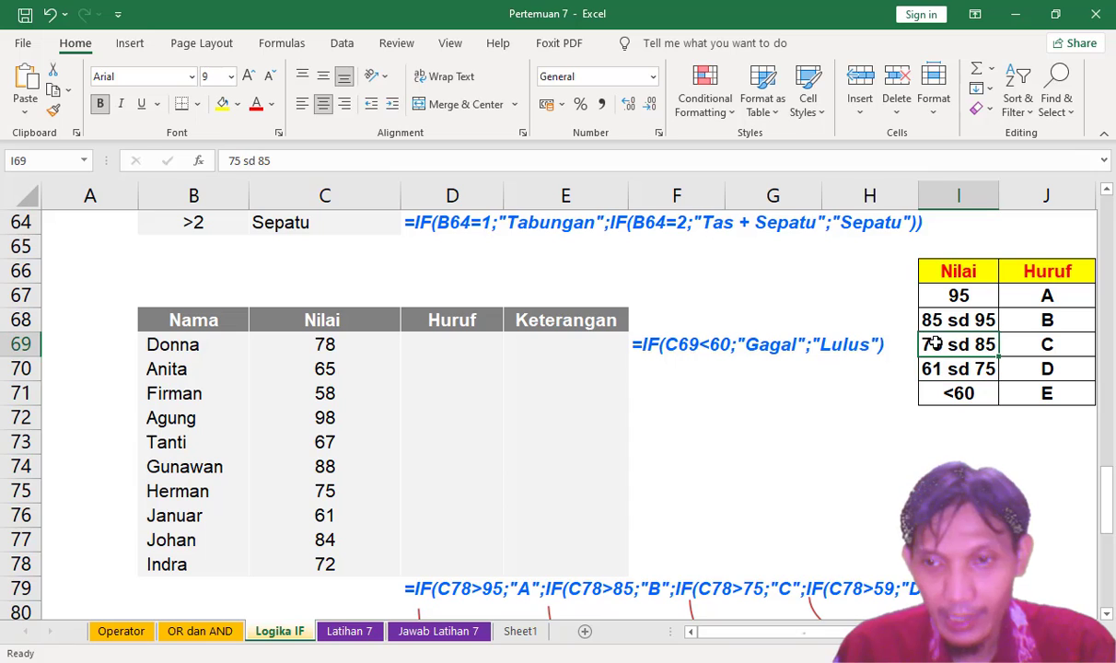
- Change the score range for grade C in cell I69 to 76 sd 85
double_click(935, 343)
click(848, 344)
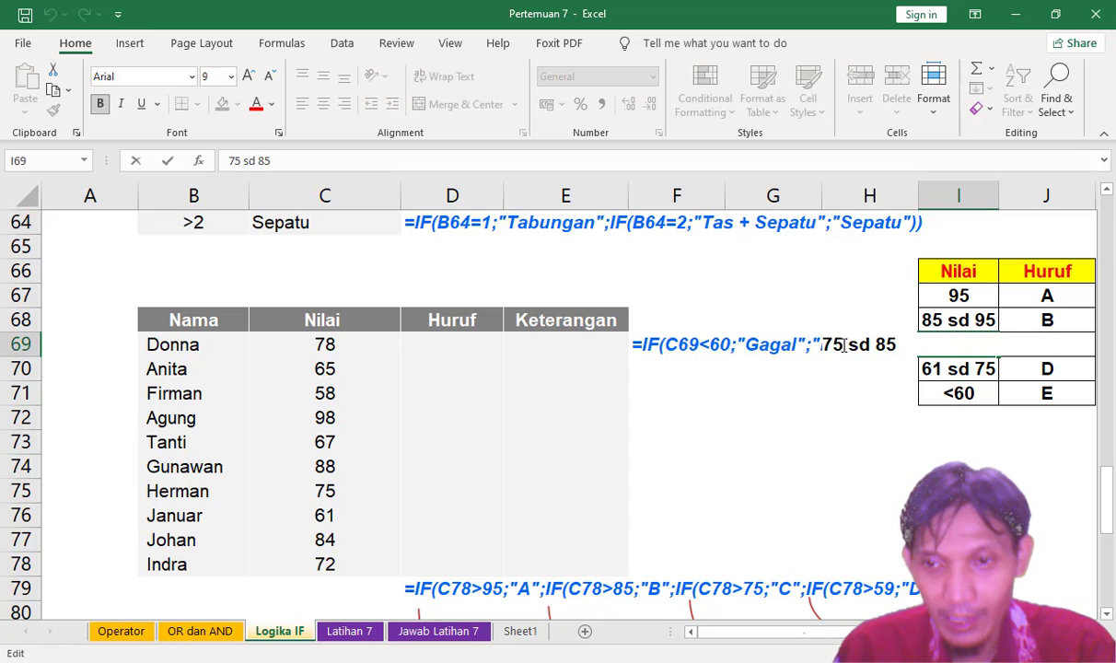
drag(838, 347, 832, 346)
text(6)
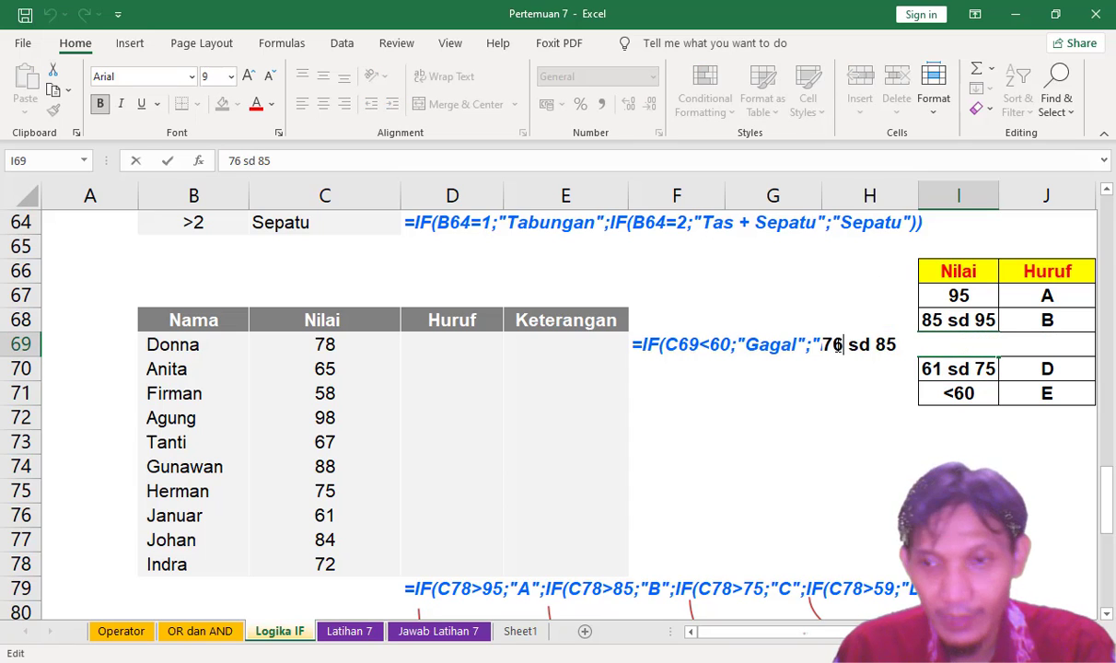
key(Return)
- Change the score range for grade B in cell I68 to 86 sd 95
double_click(957, 320)
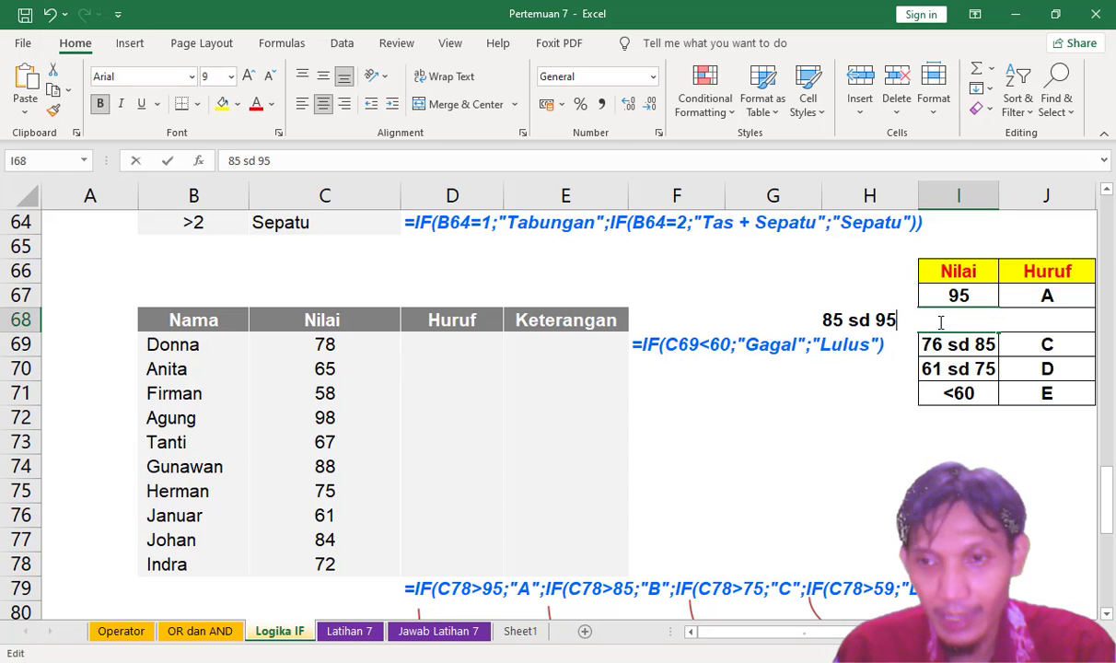
drag(840, 322, 831, 322)
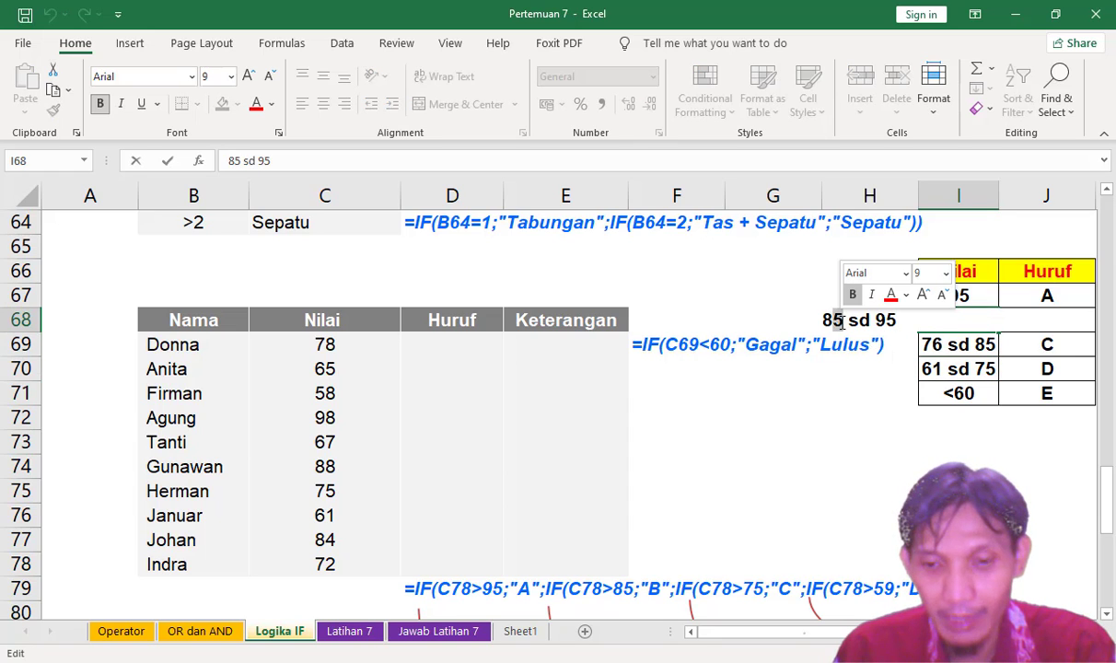
text(6)
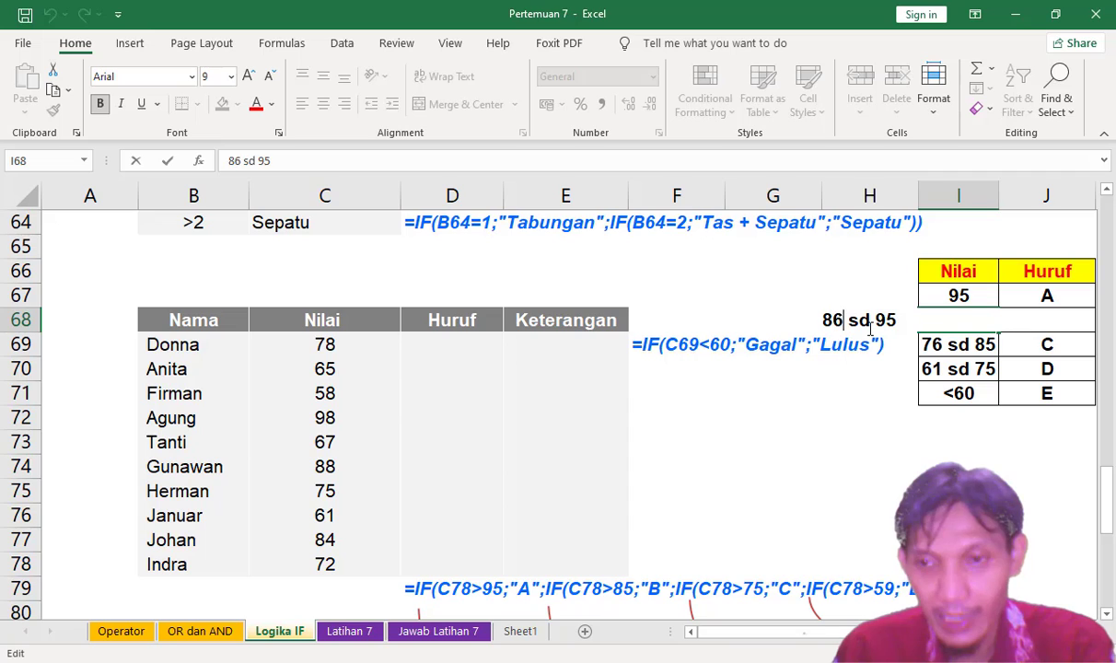
click(958, 295)
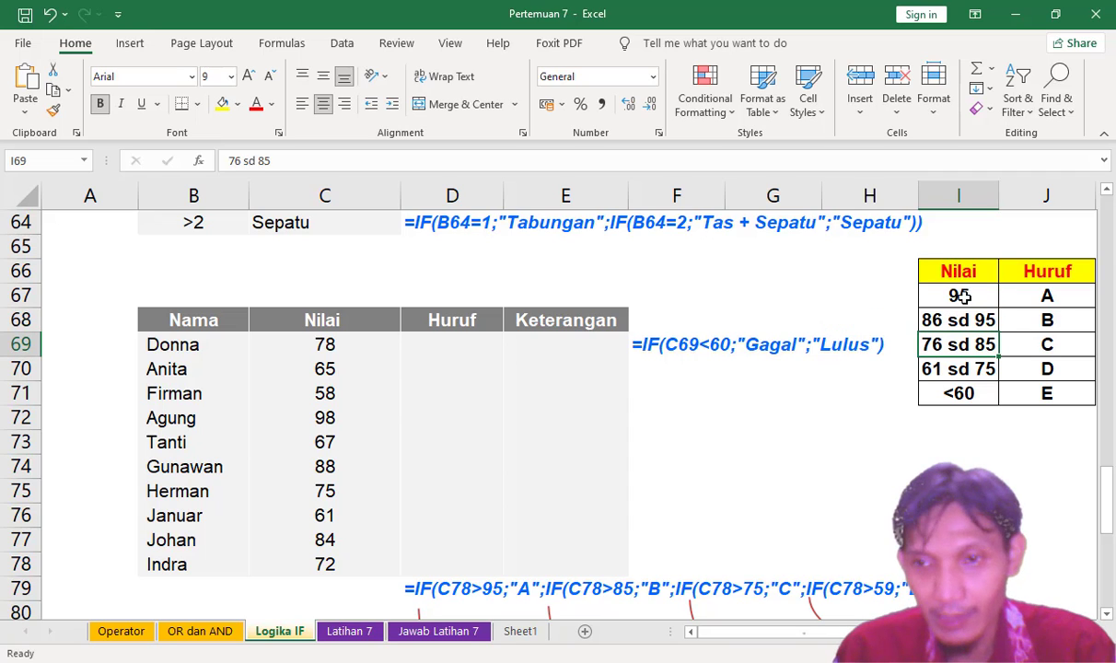
- Set the score for grade A in cell I67 to 96
double_click(966, 298)
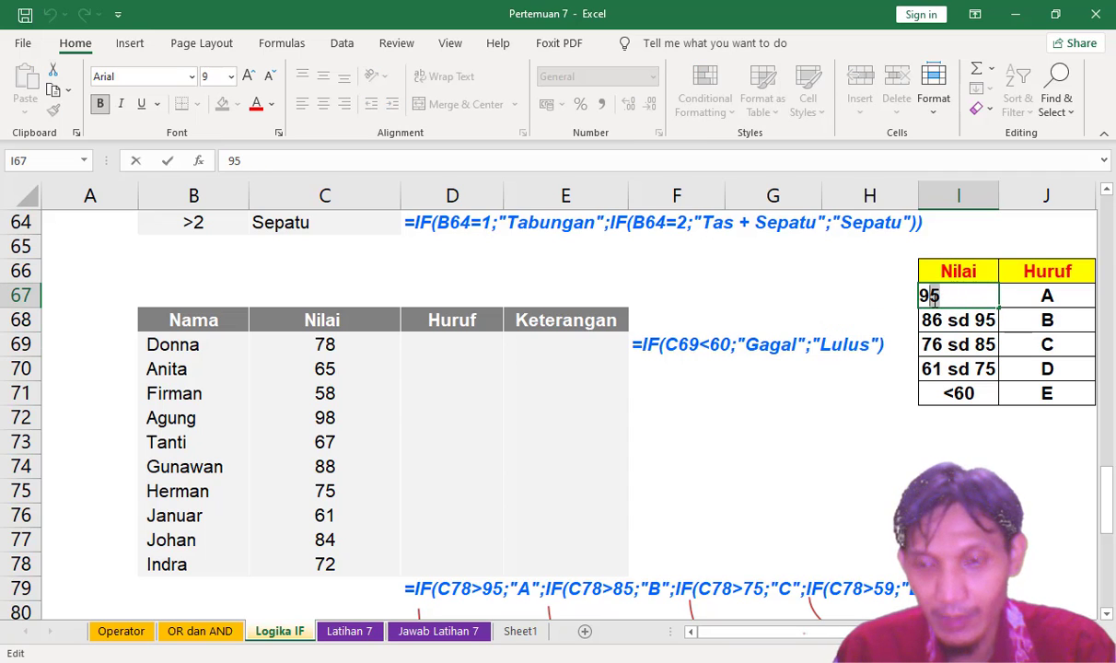
drag(937, 298, 928, 298)
text(6)
key(Return)
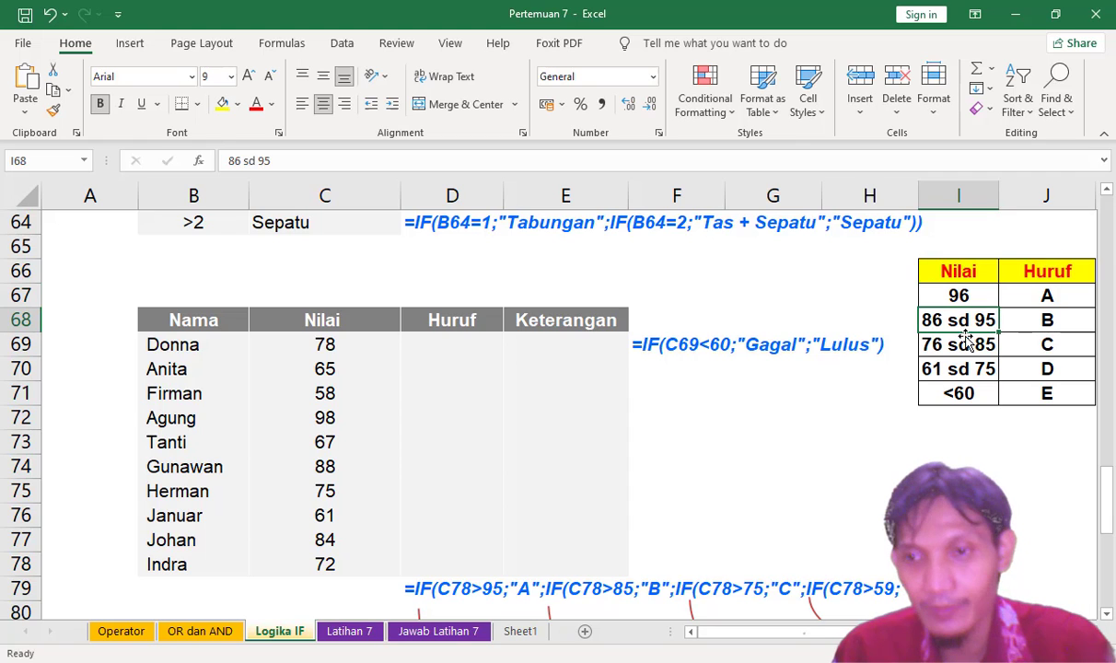
- Start a grade formula in cell D69 with an IF that returns "E" when C69<=60
click(441, 349)
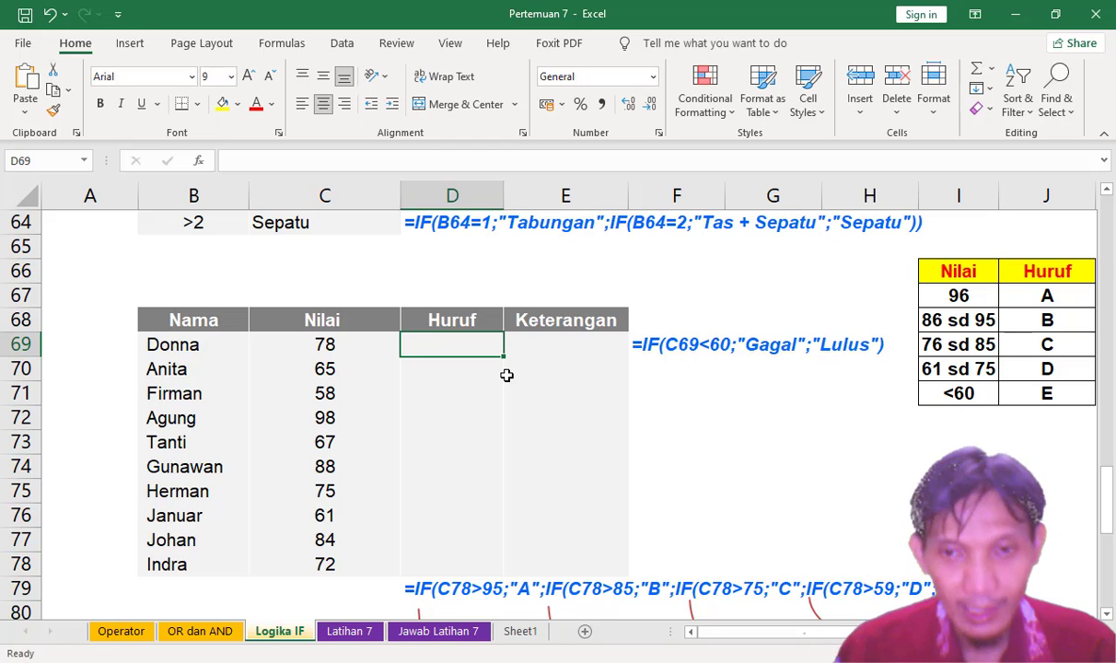
text(=)
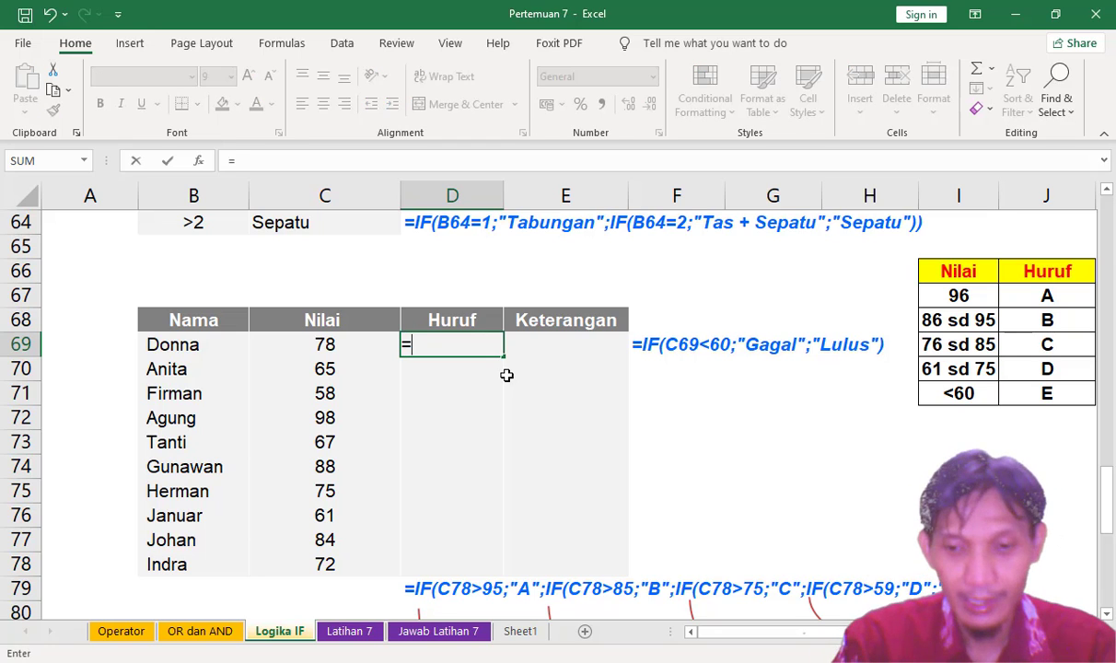
text(I)
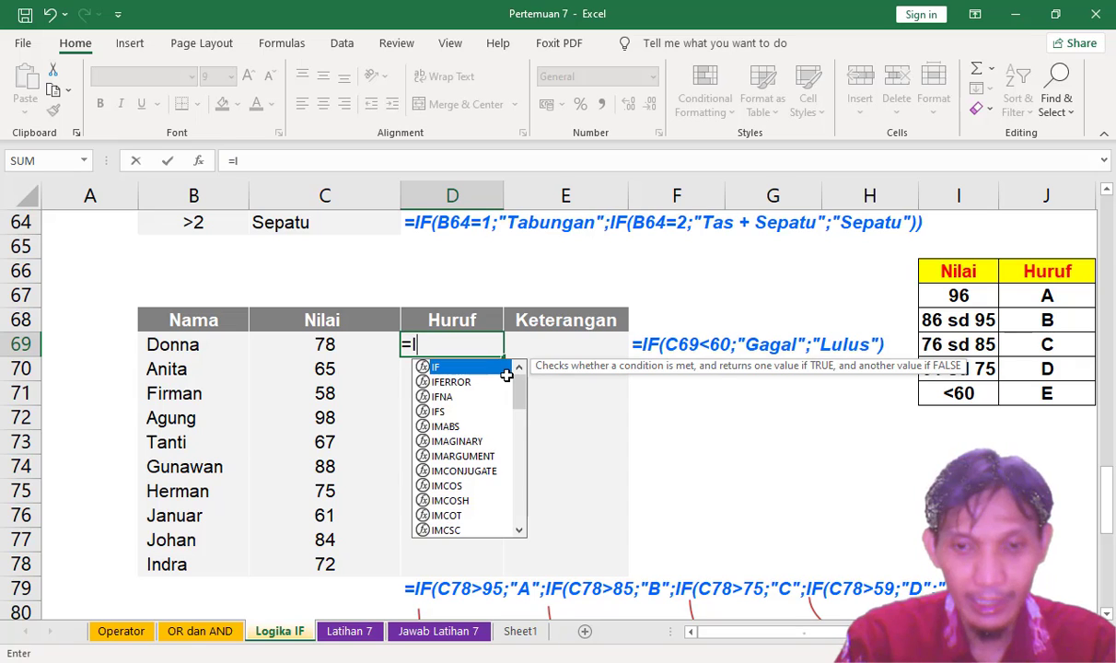
text(F)
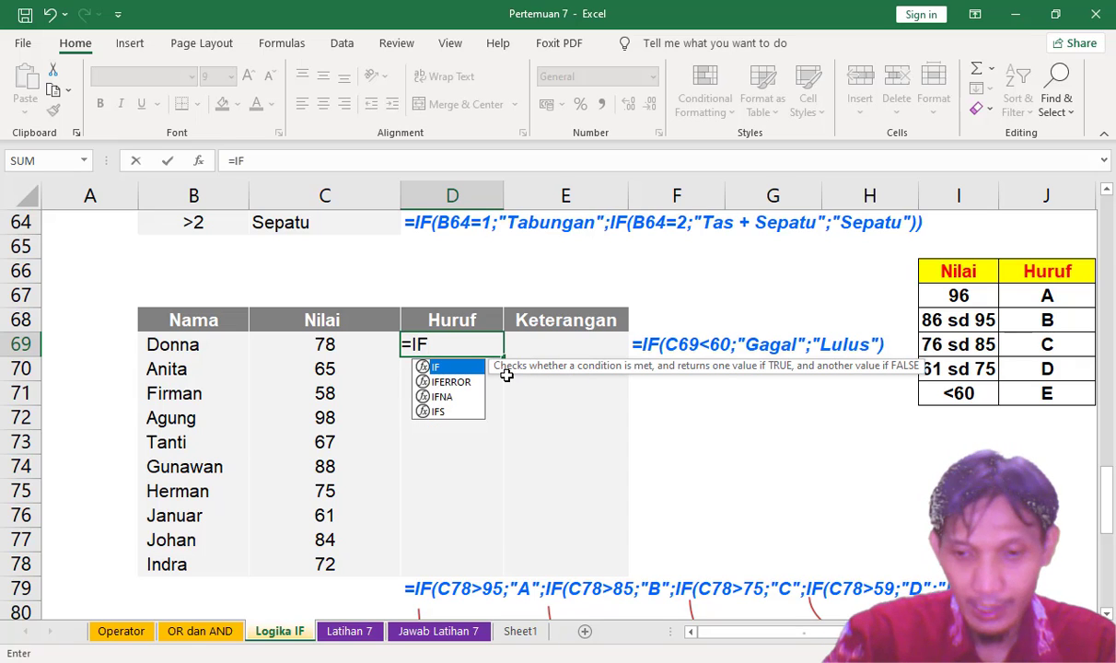
text(()
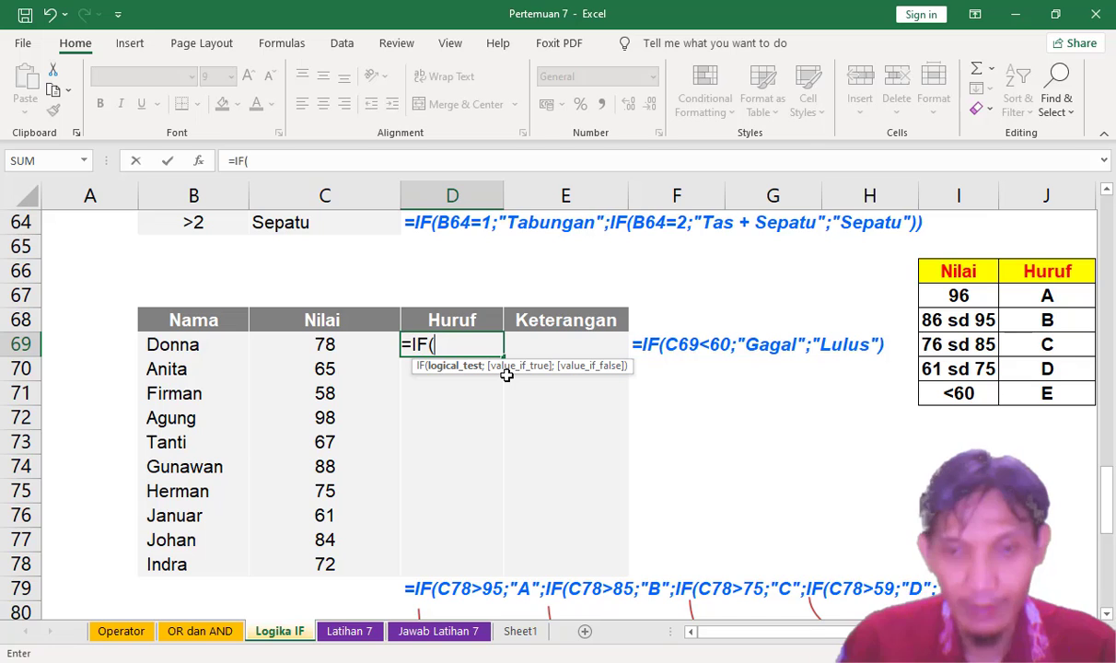
click(308, 342)
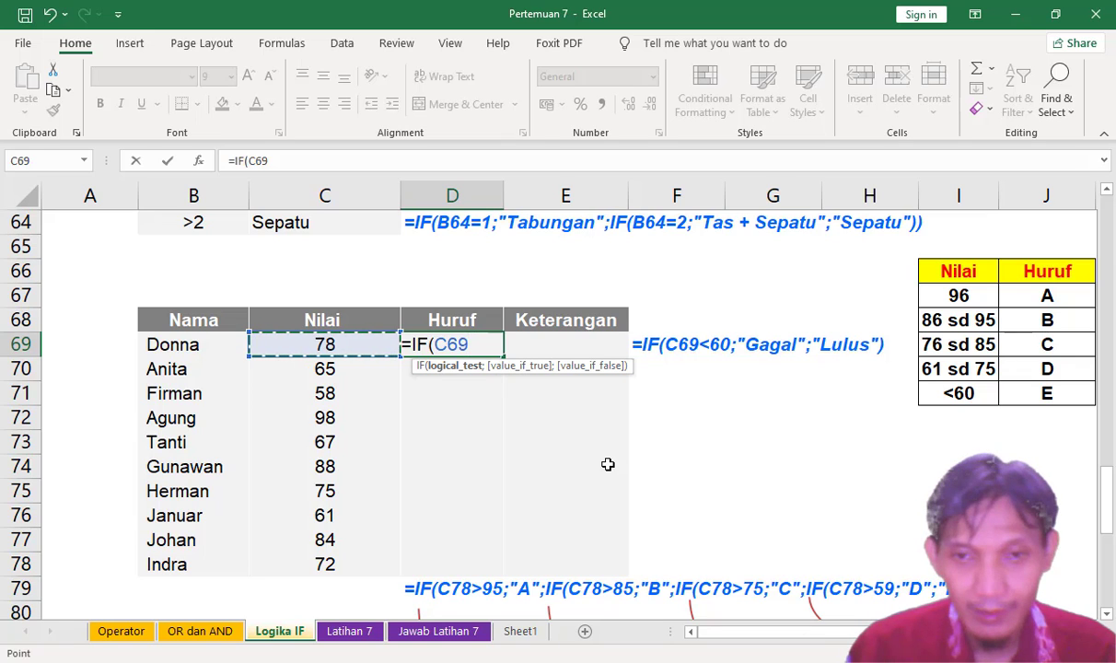
text(<)
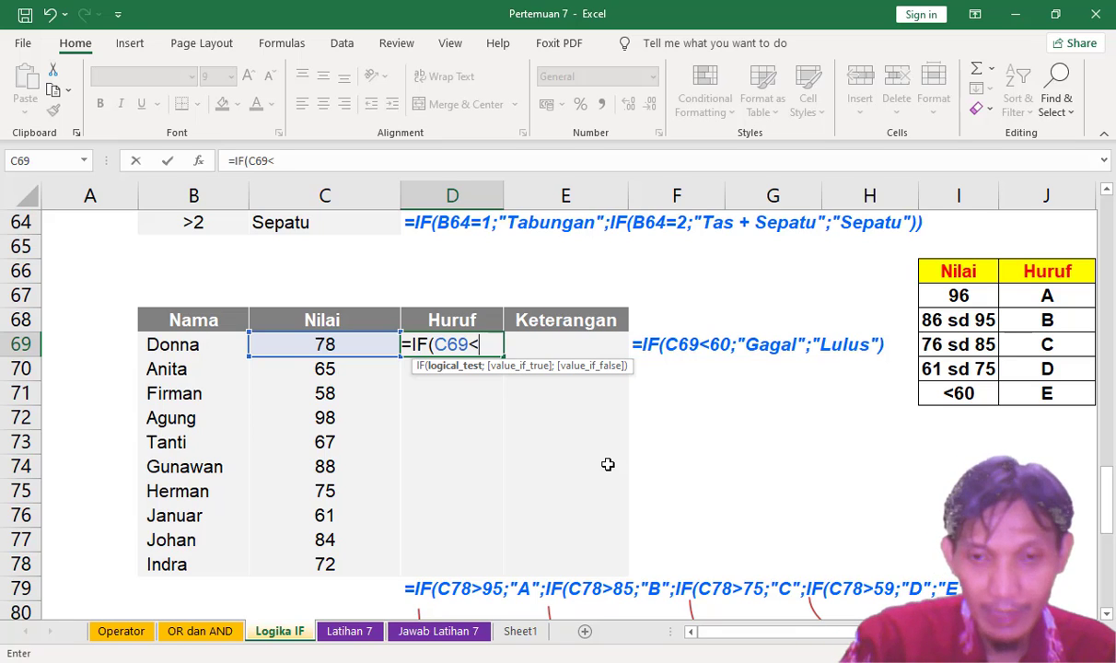
text(=)
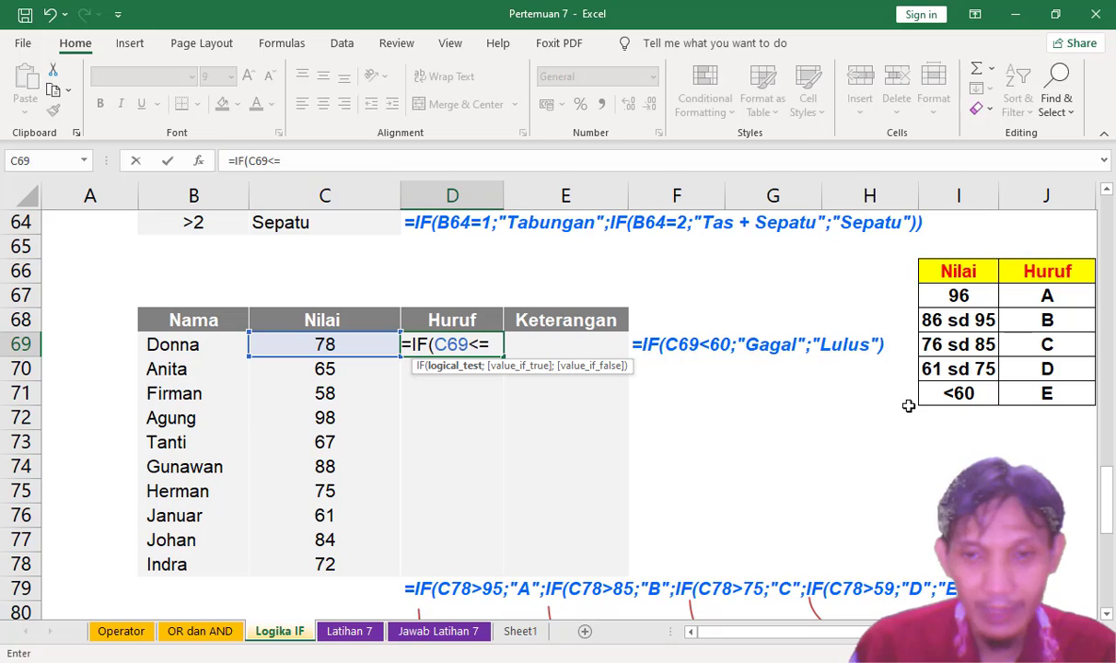
text(6)
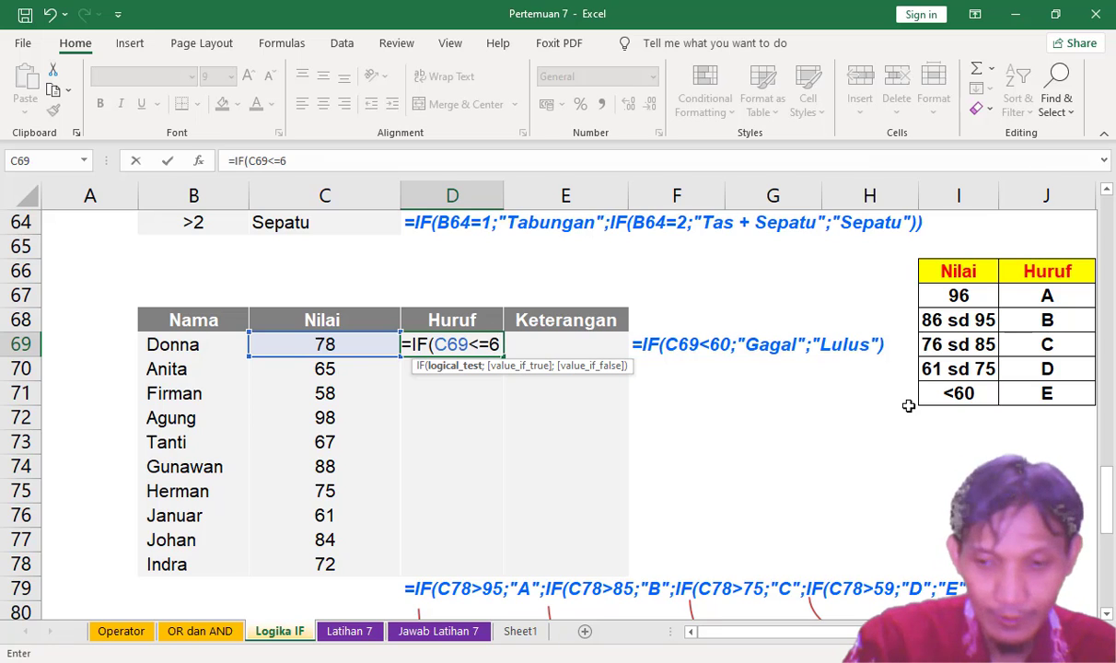
text(0;)
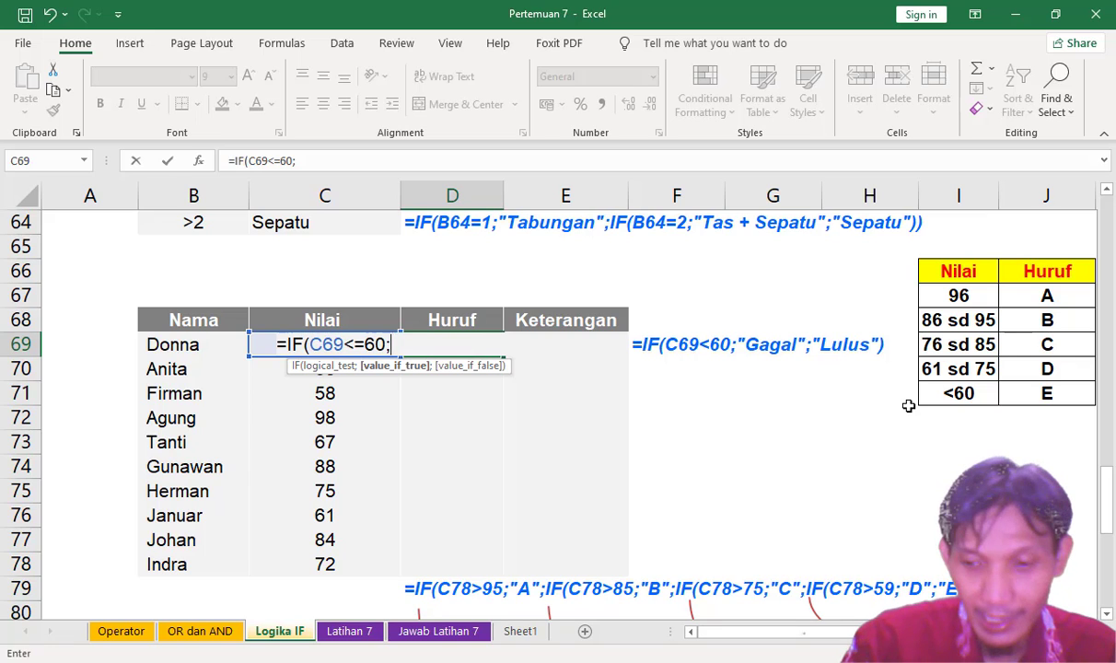
text("E)
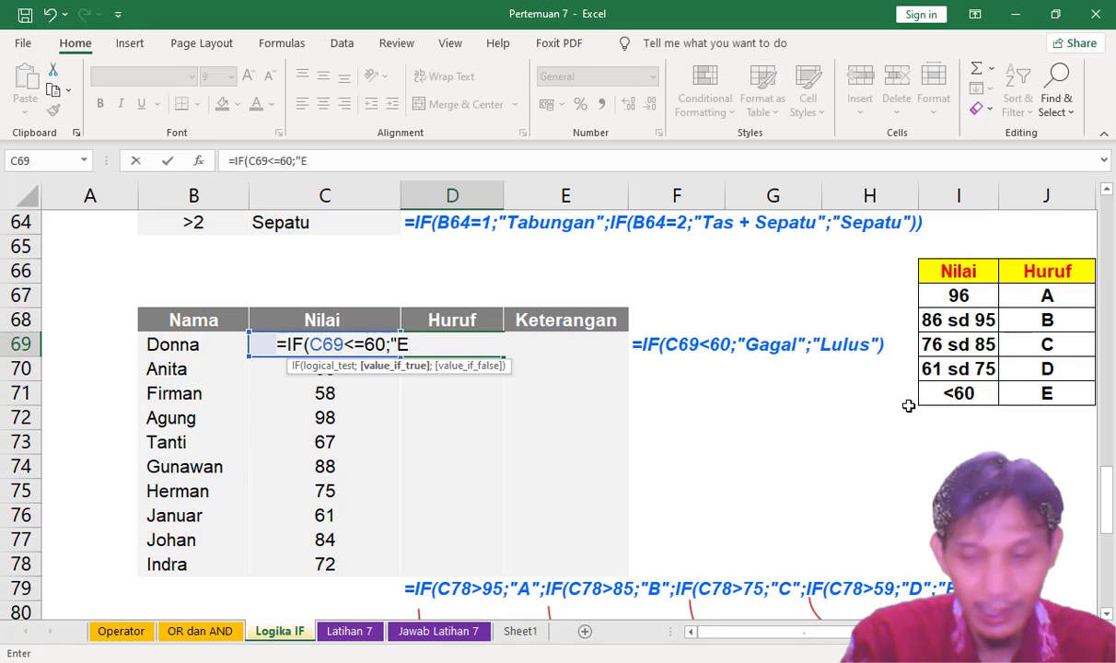
text(")
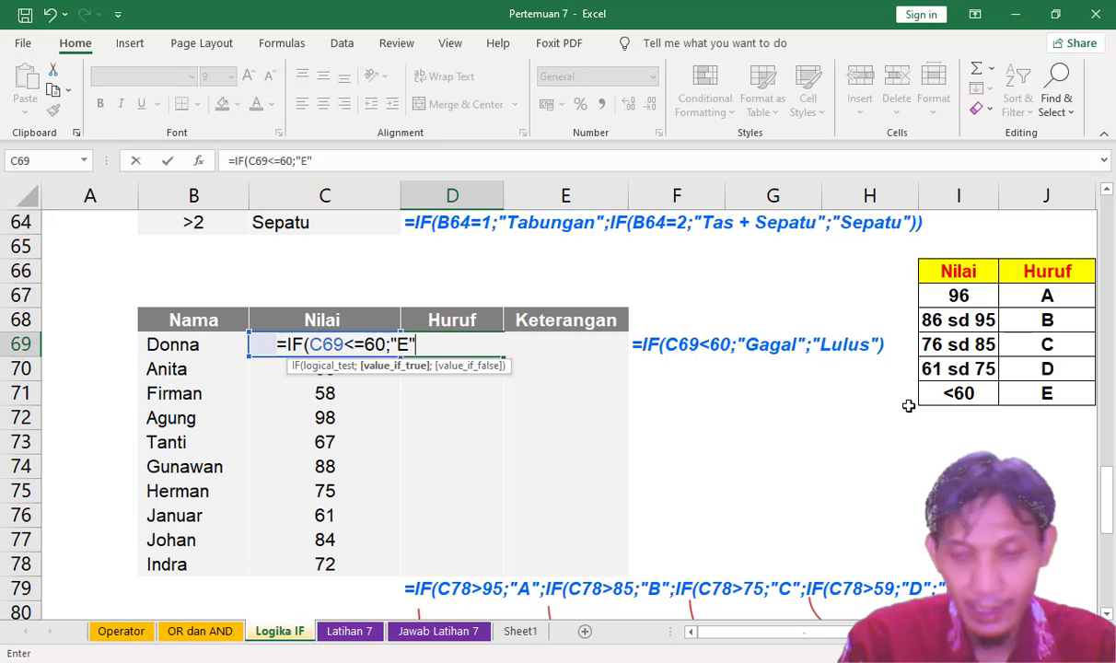
text(;)
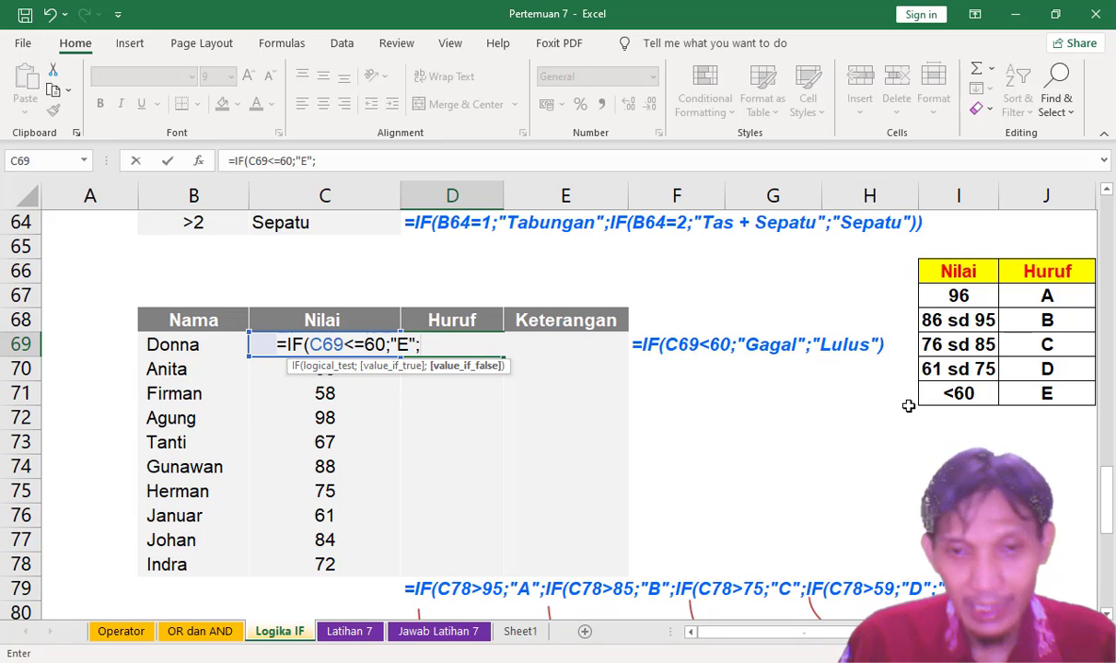
- Nest a second IF in the D69 formula as the false value, returning "D" when C69<=75
text(IF)
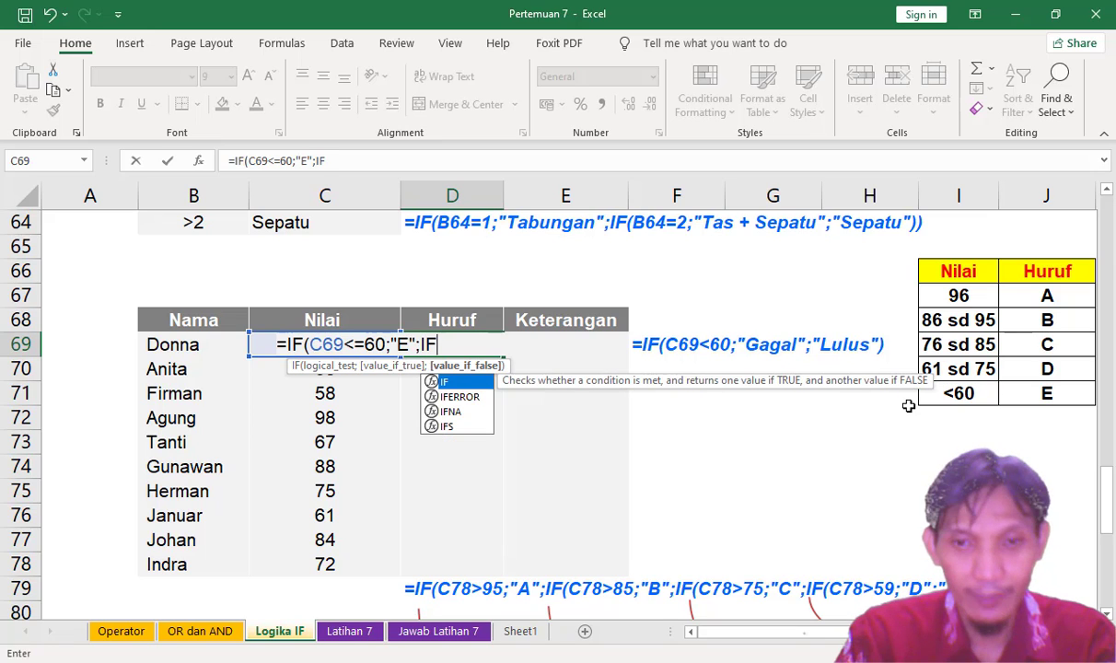
text(()
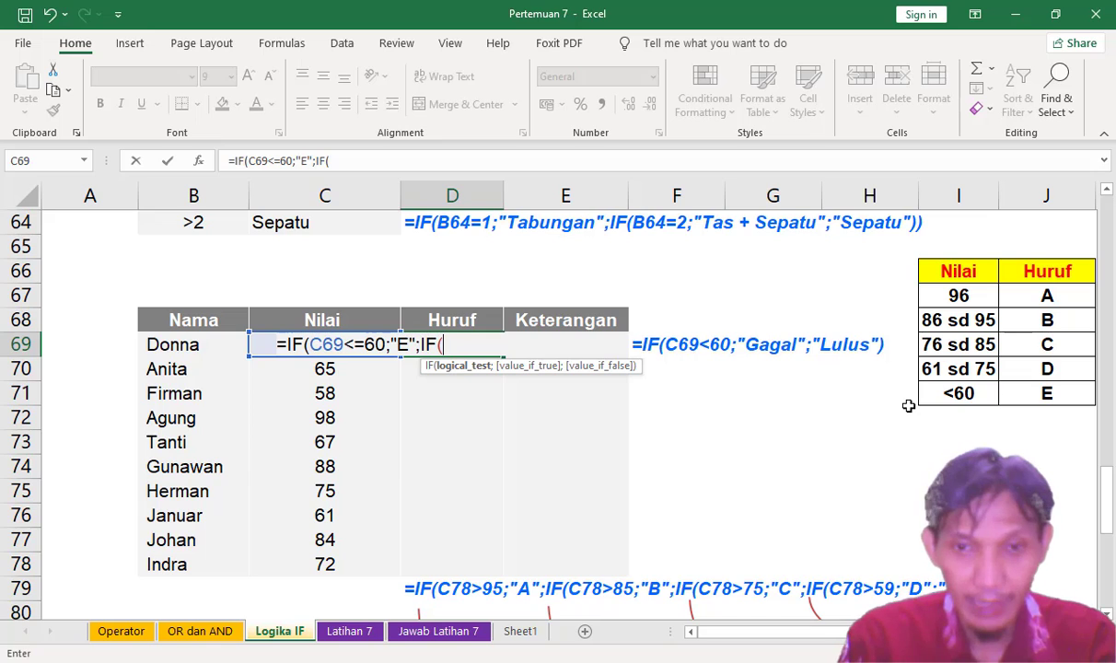
text(C^)
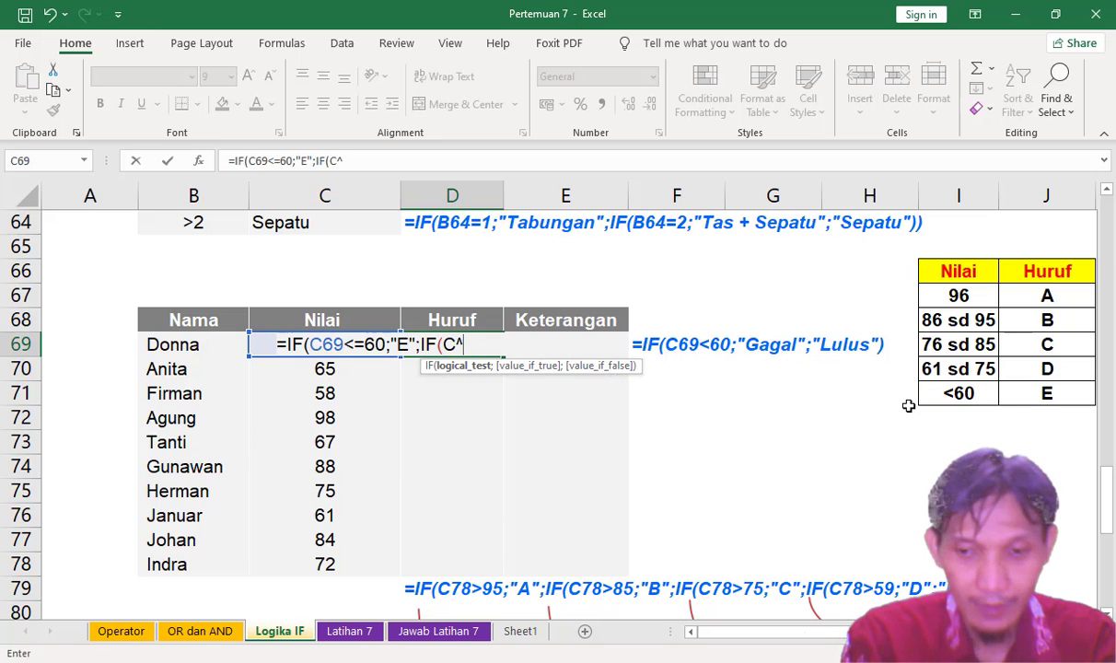
key(BackSpace)
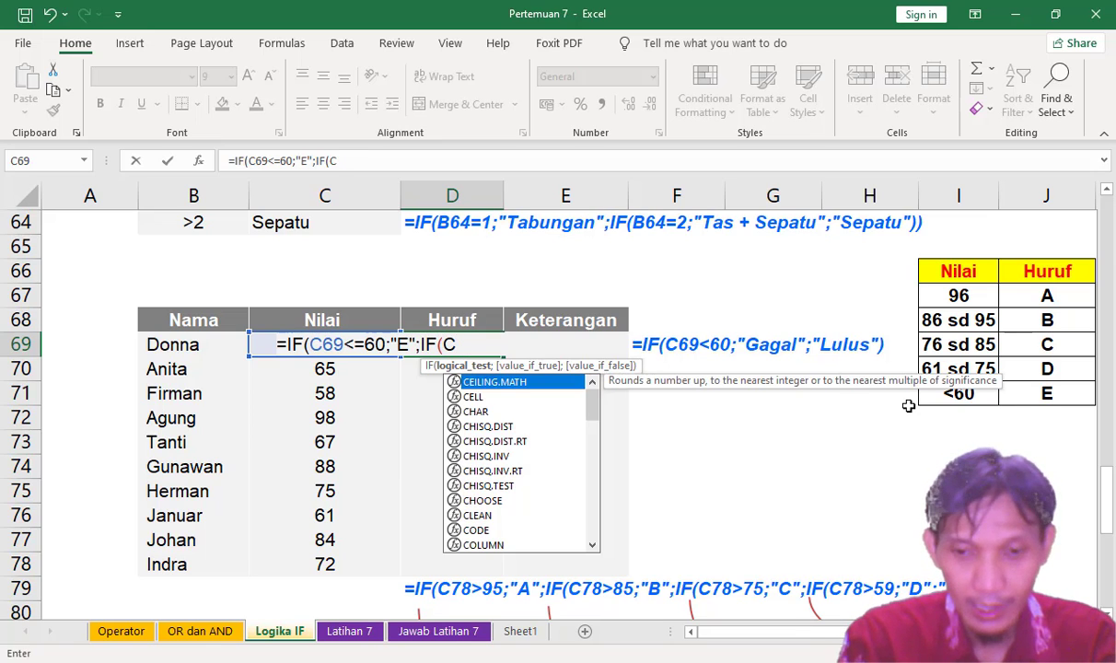
text(69<=)
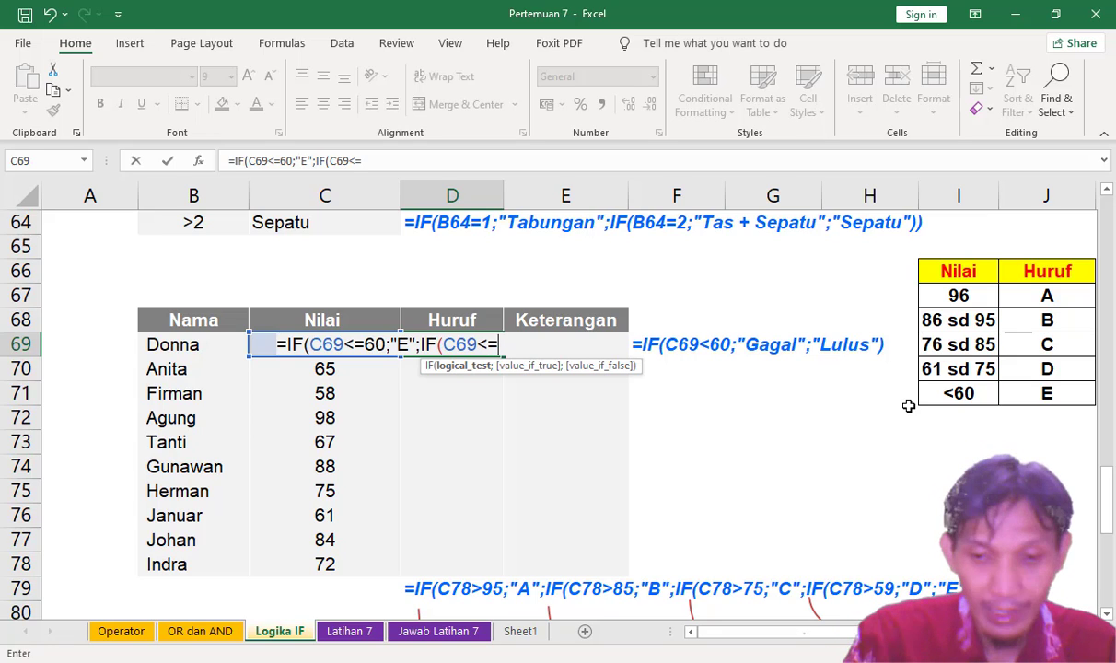
text(75)
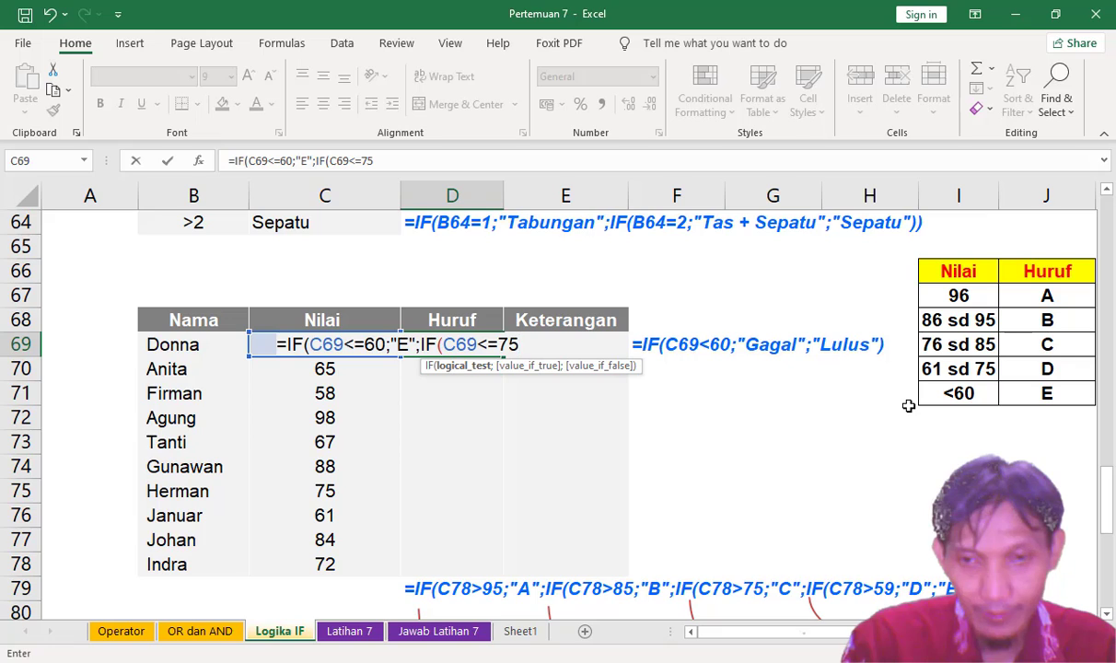
text(;)
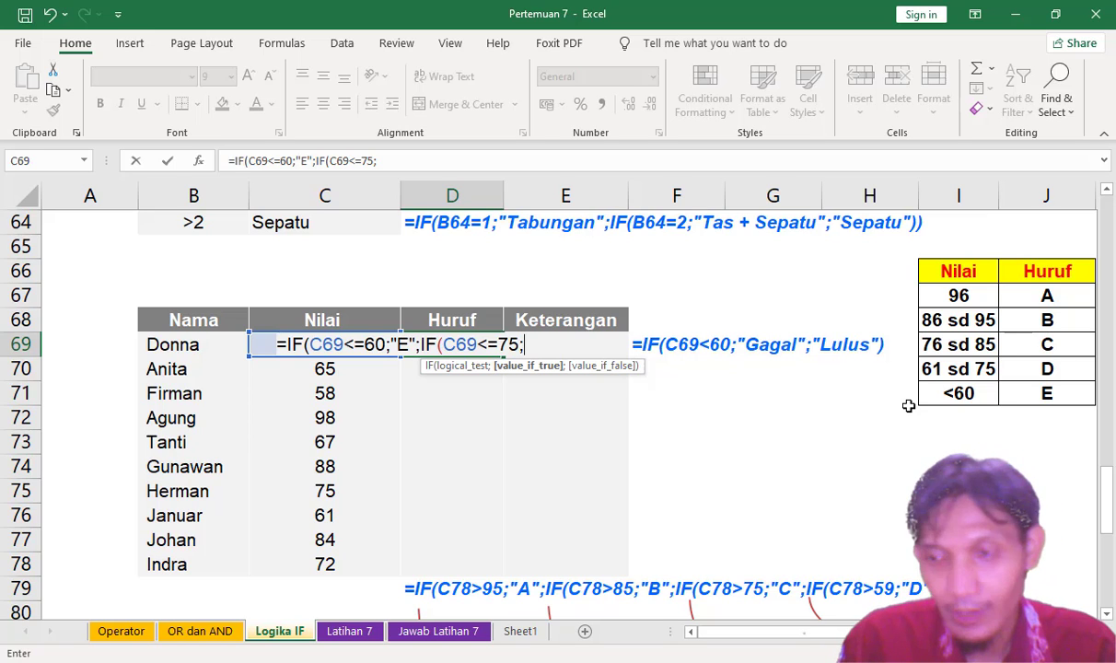
text(")
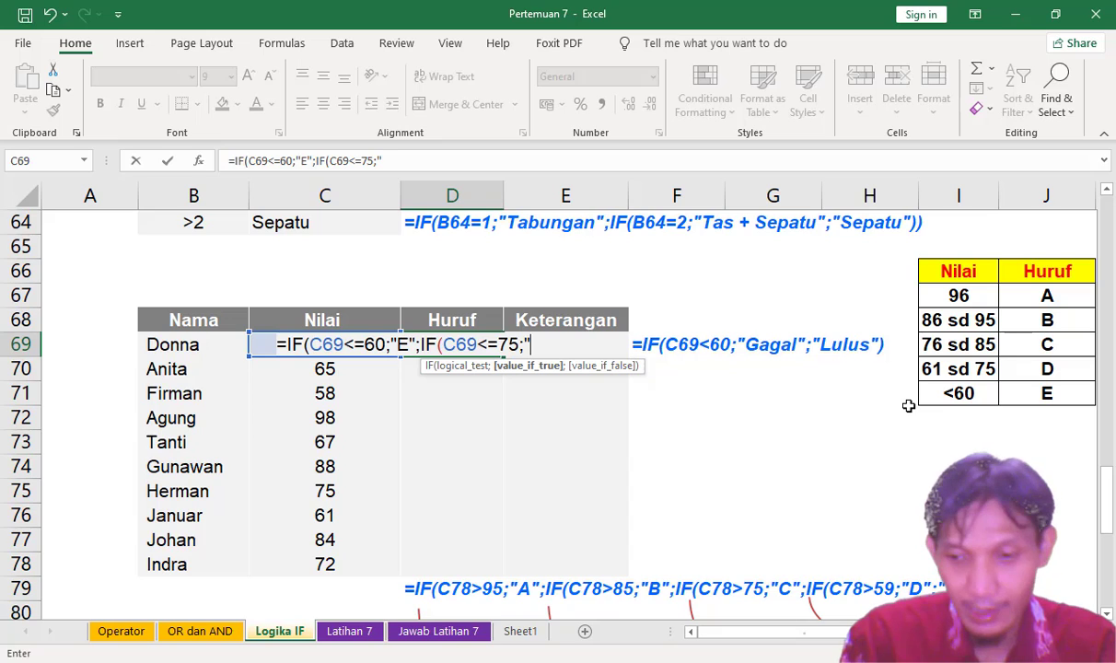
text(D)
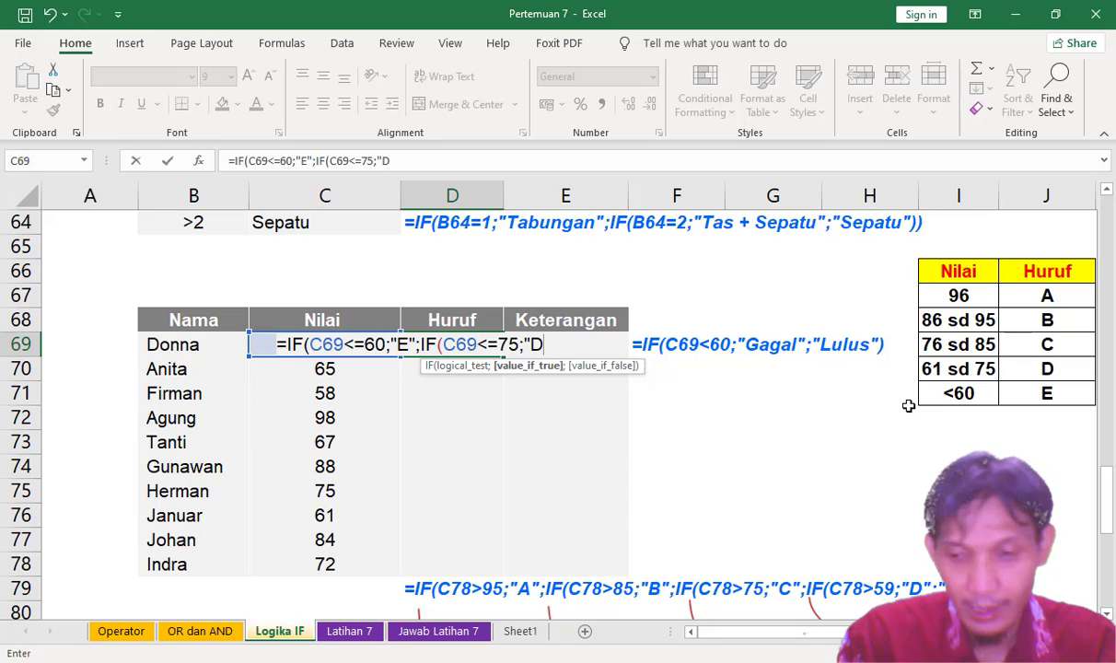
text(")
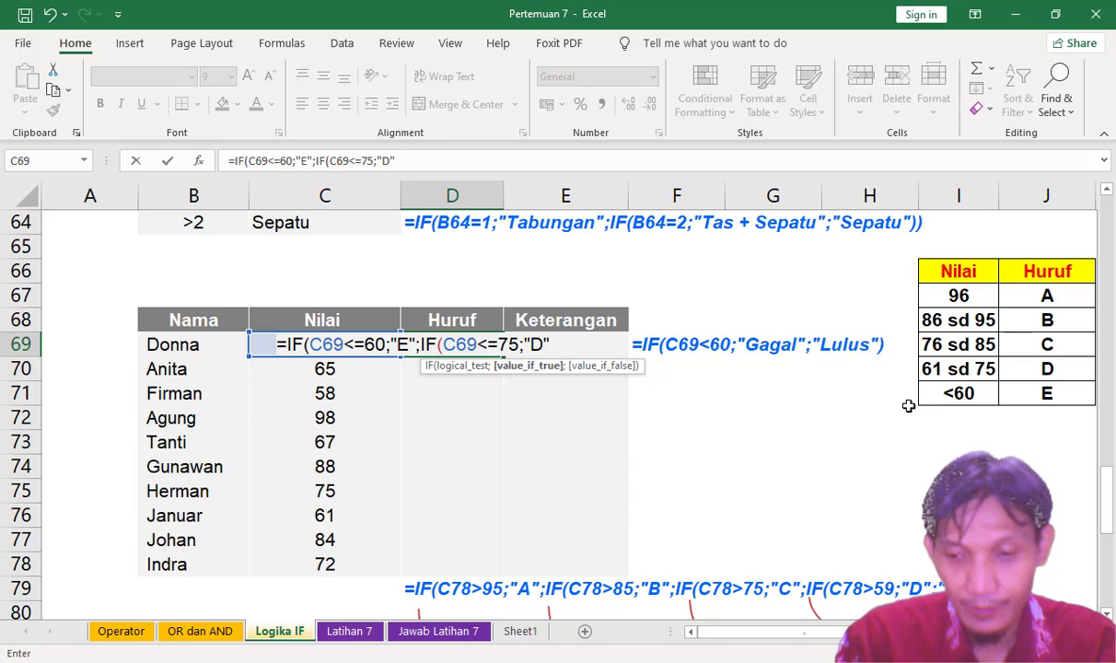
text(;)
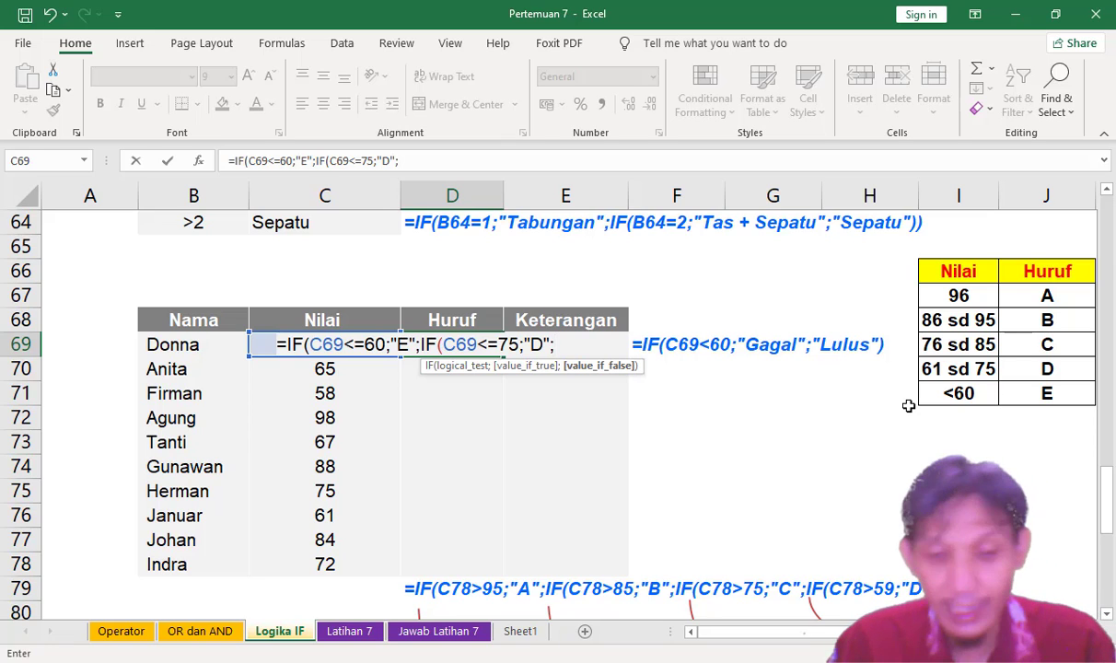
- Nest a third IF in the D69 formula as the false value, returning "C" when C69<=85
text(IF)
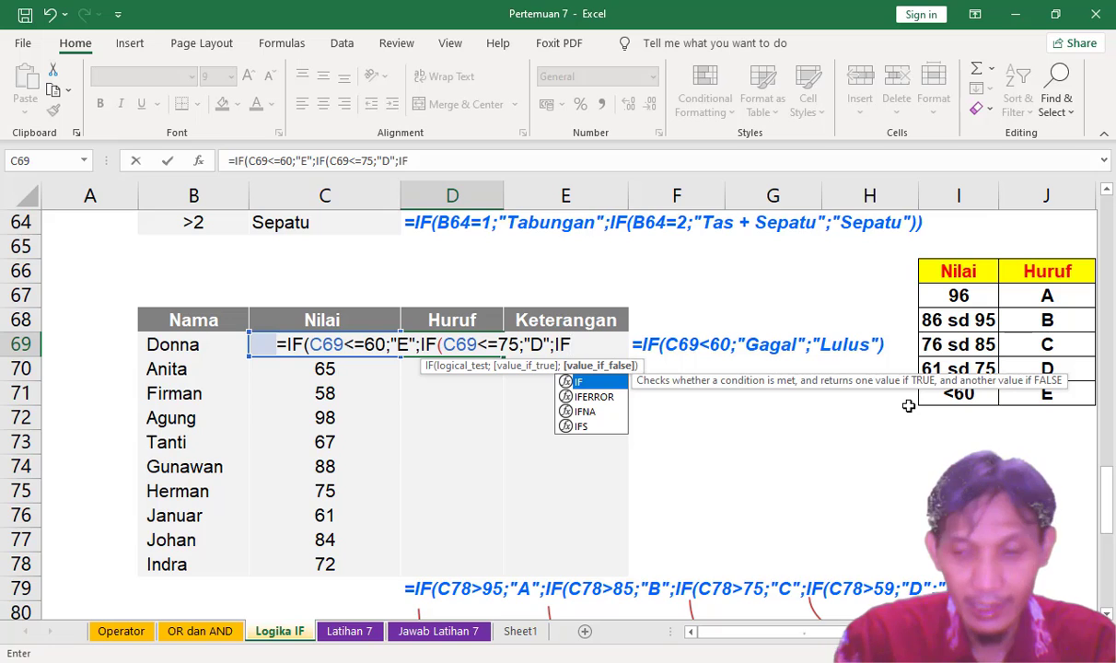
text(()
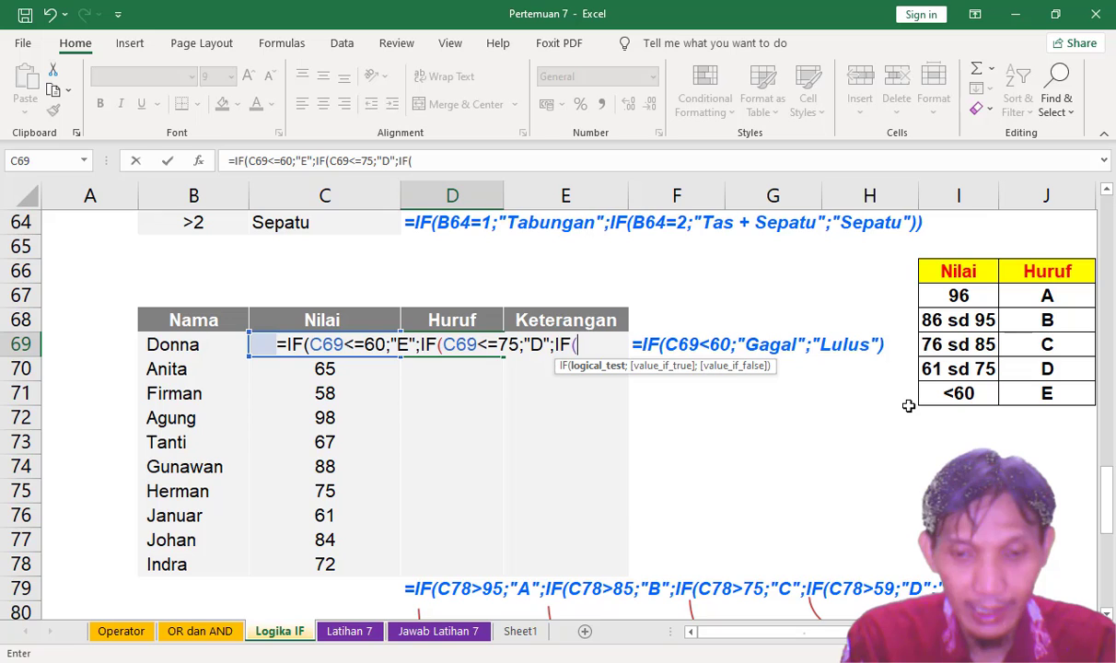
text(c)
key(BackSpace)
text(C)
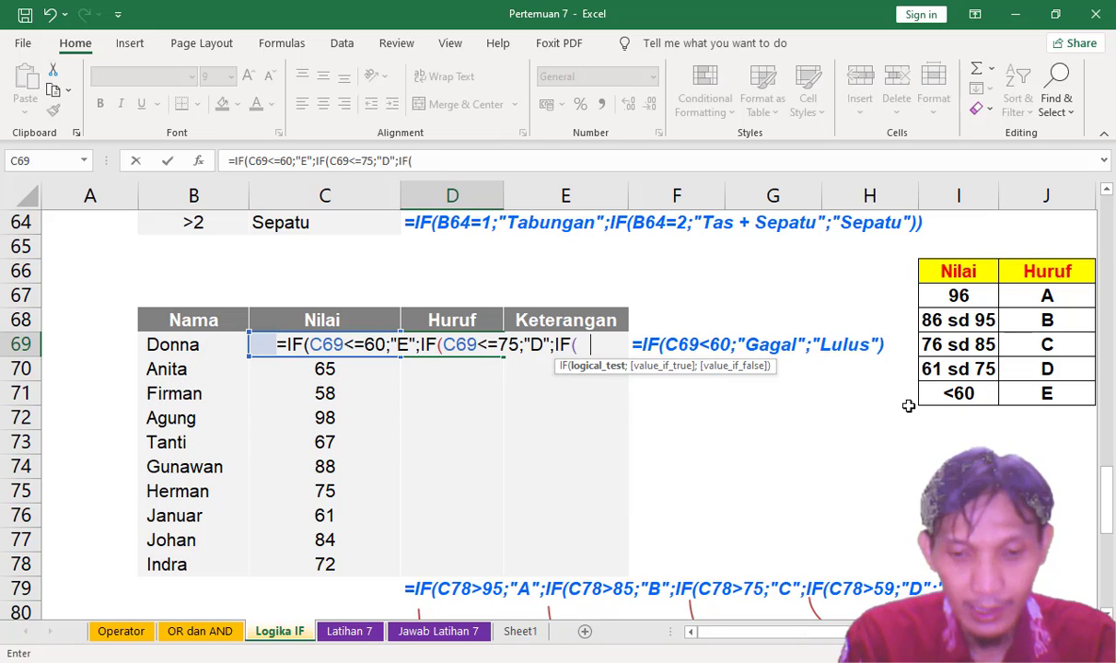
text(69)
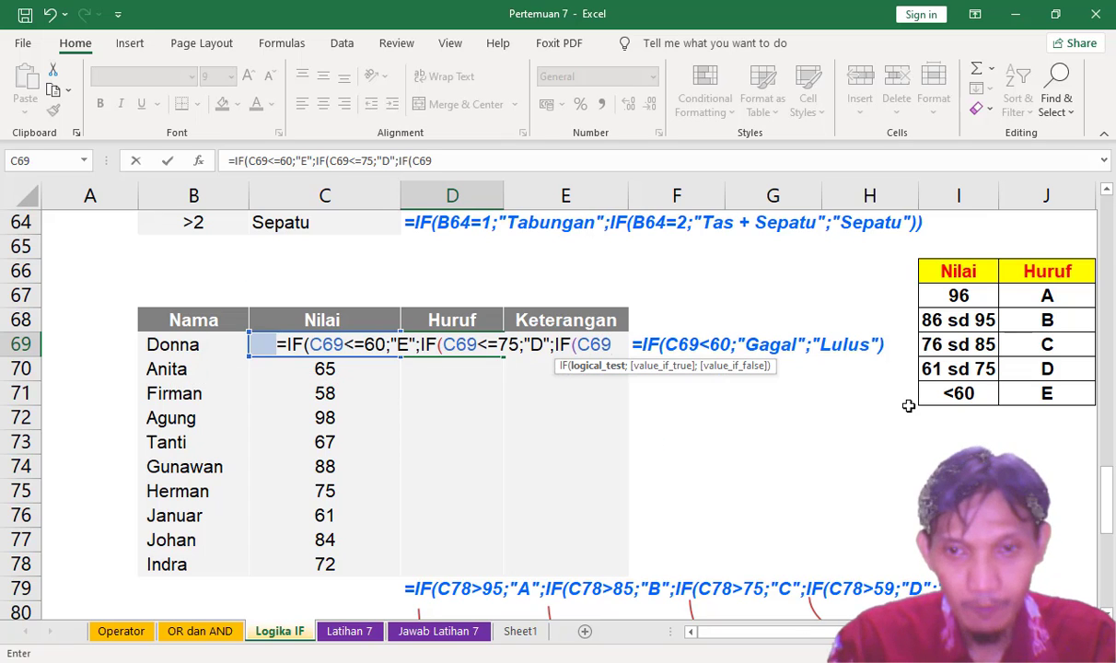
text(<)
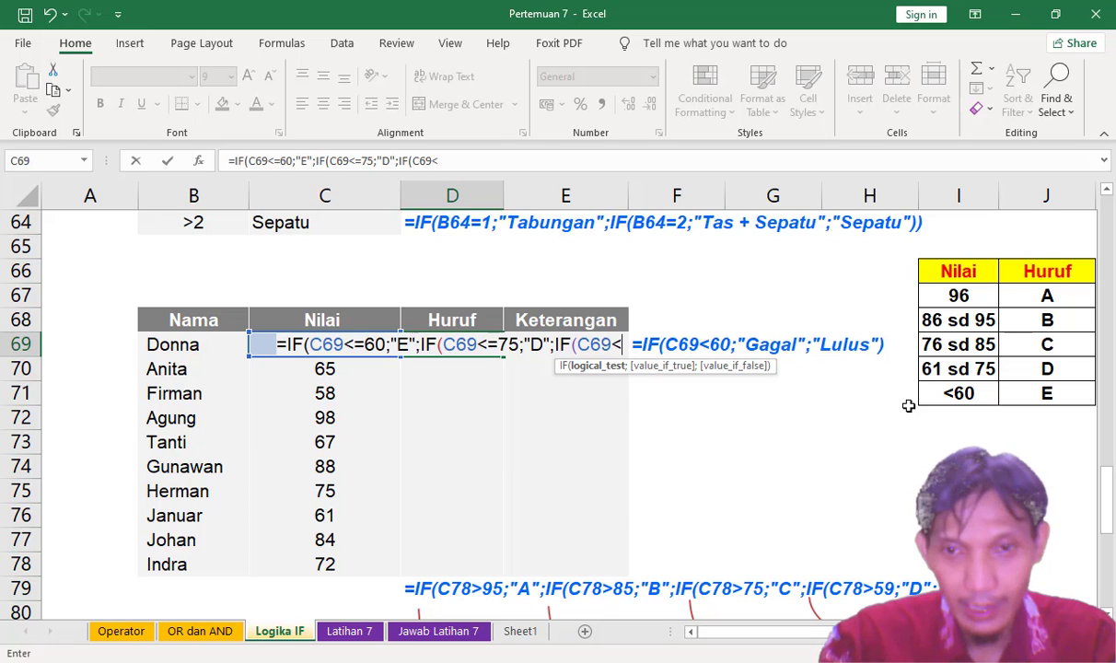
text(=)
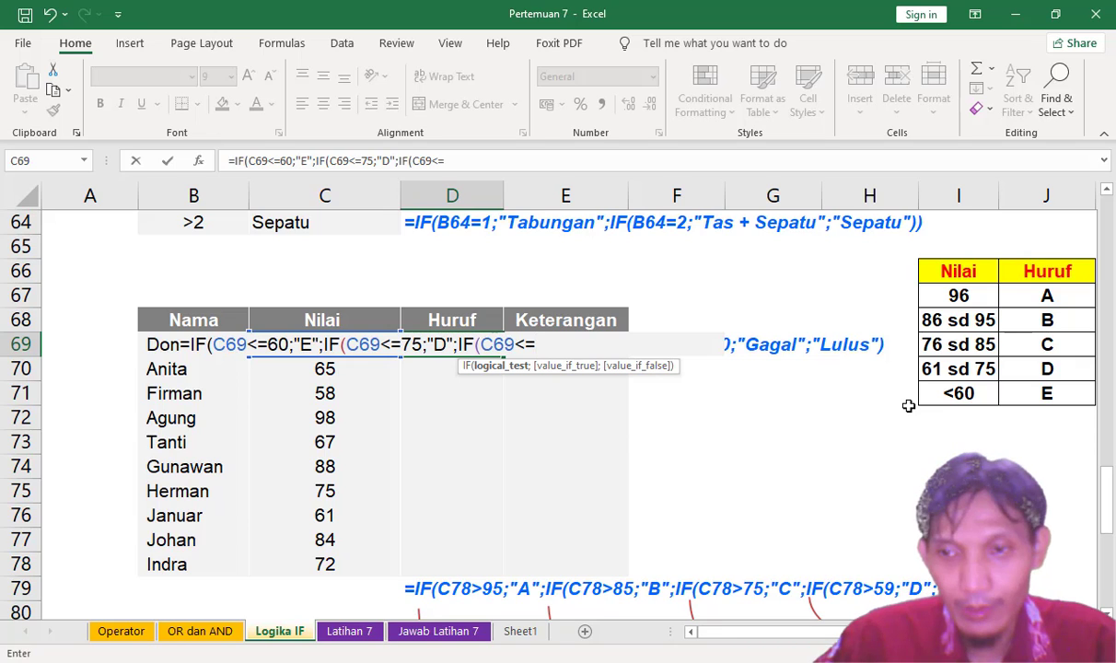
text(8)
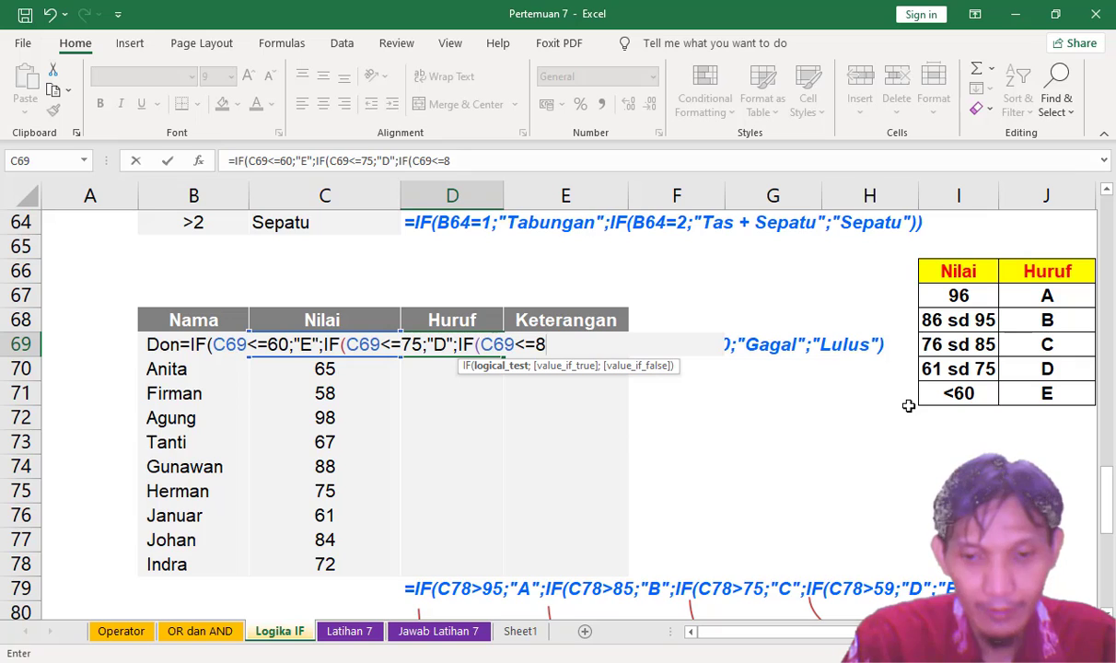
text(5;)
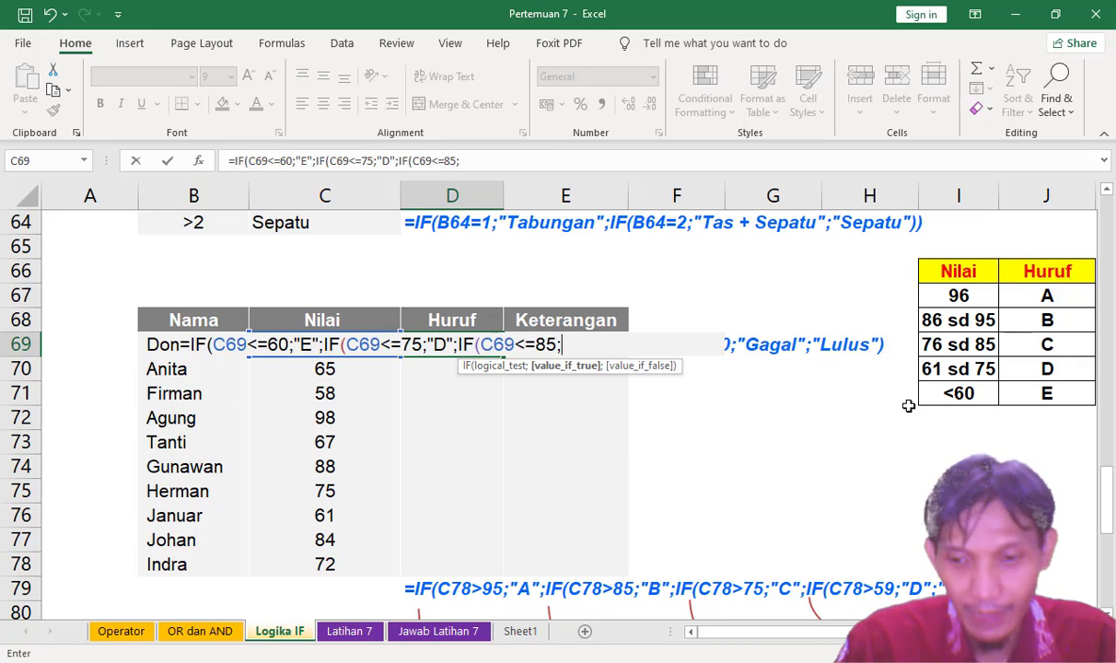
text("c)
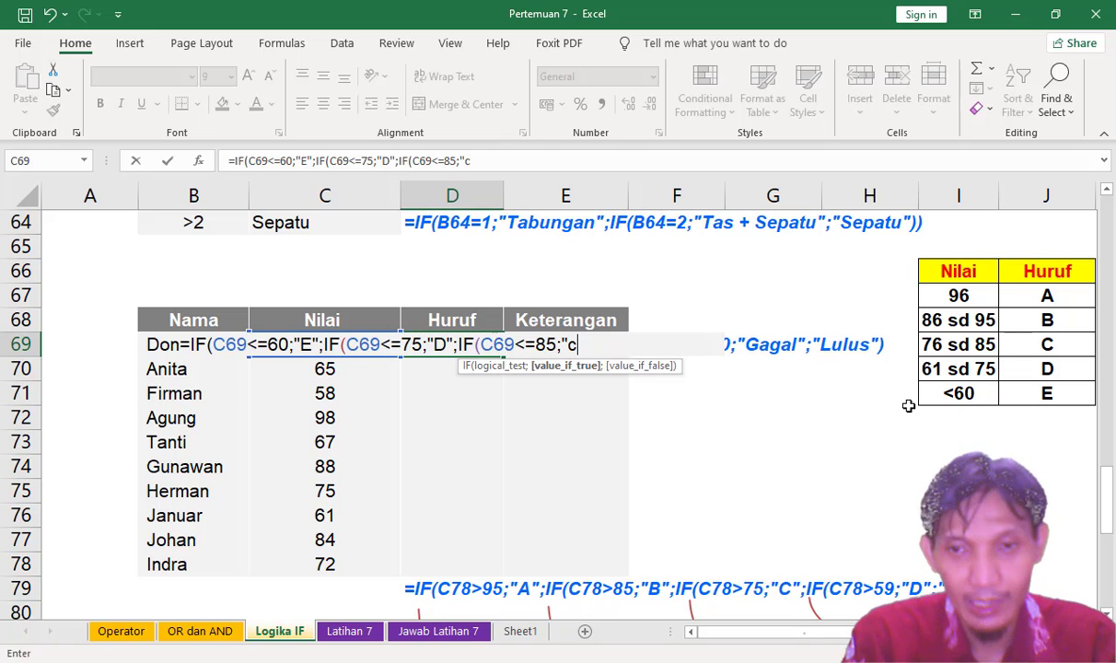
key(BackSpace)
text(C)
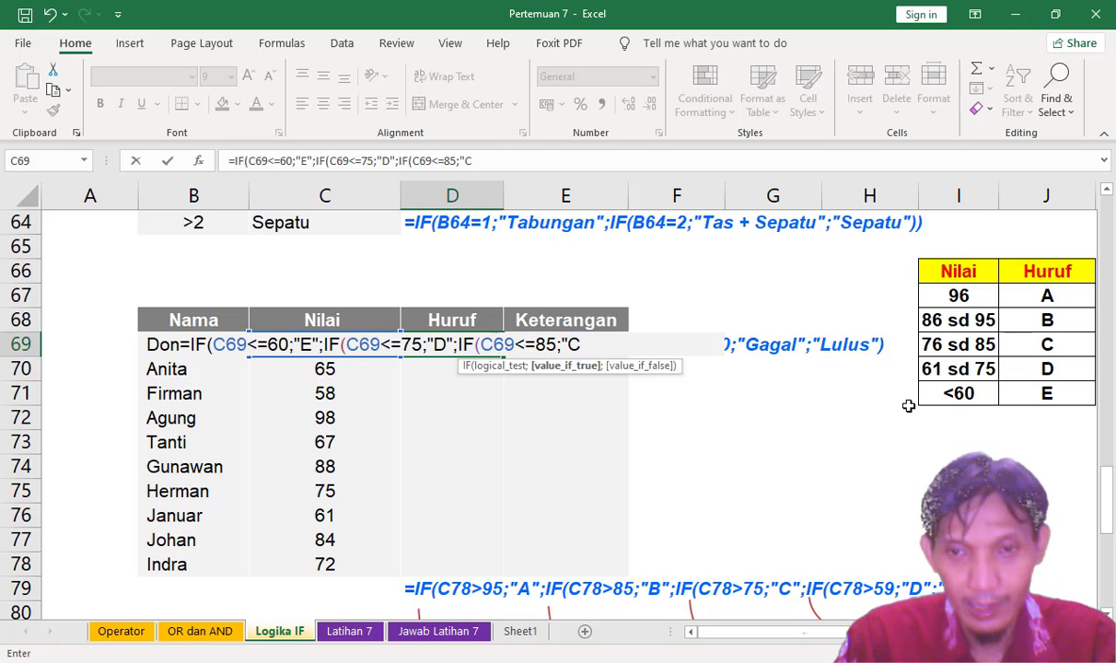
text(")
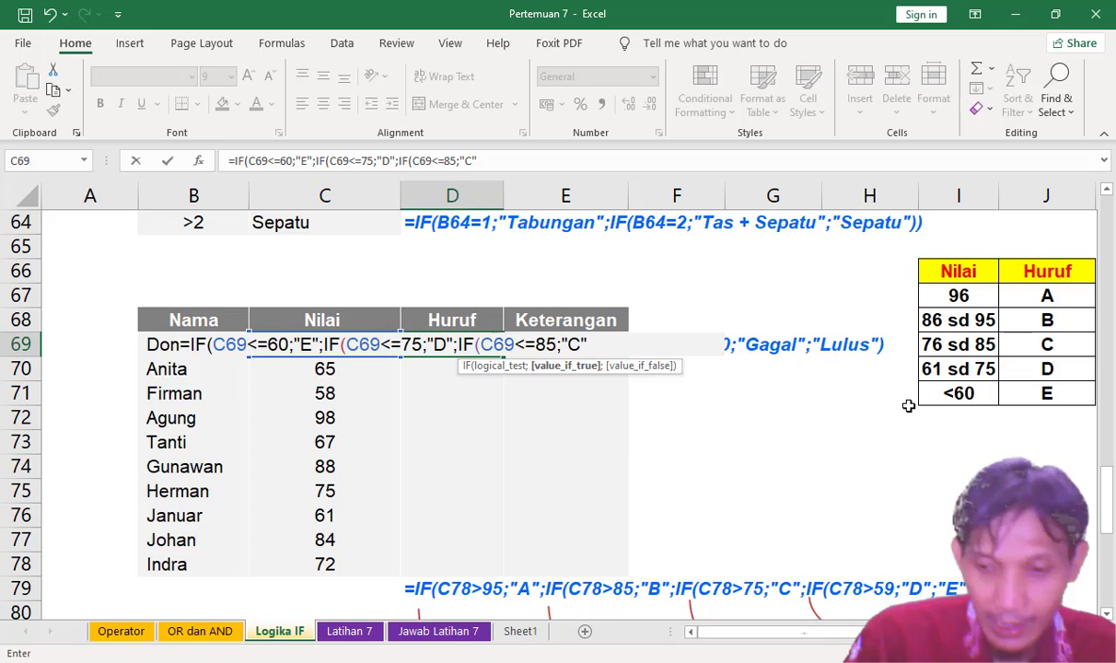
text(;)
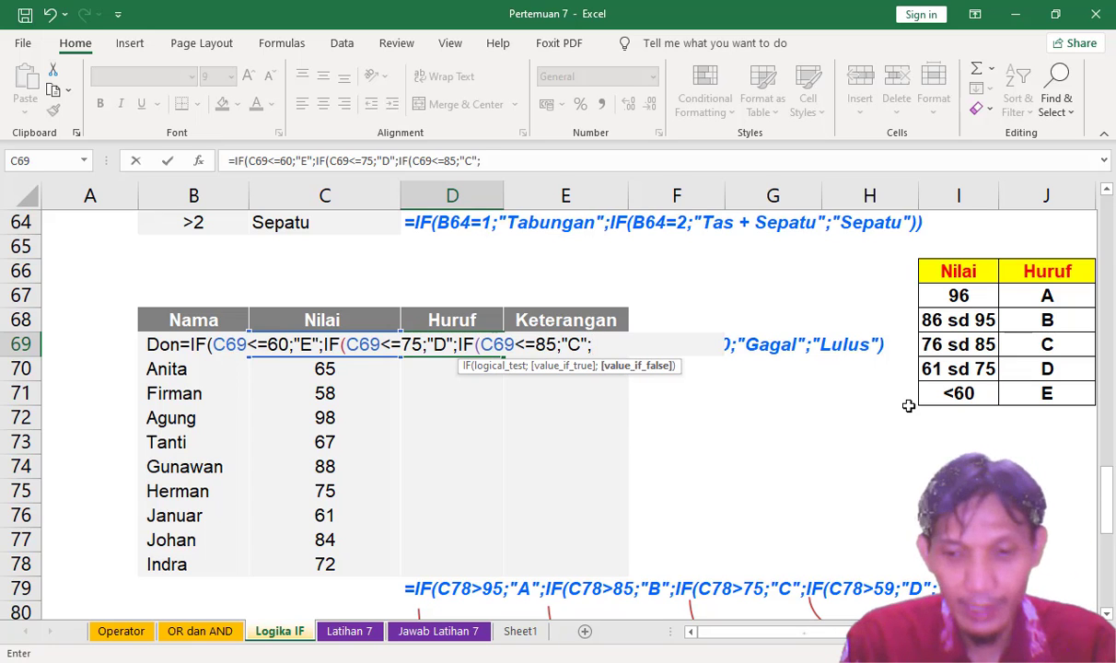
- Nest a fourth IF in the D69 formula as the false value, returning "B" when C69<=95
text(IF)
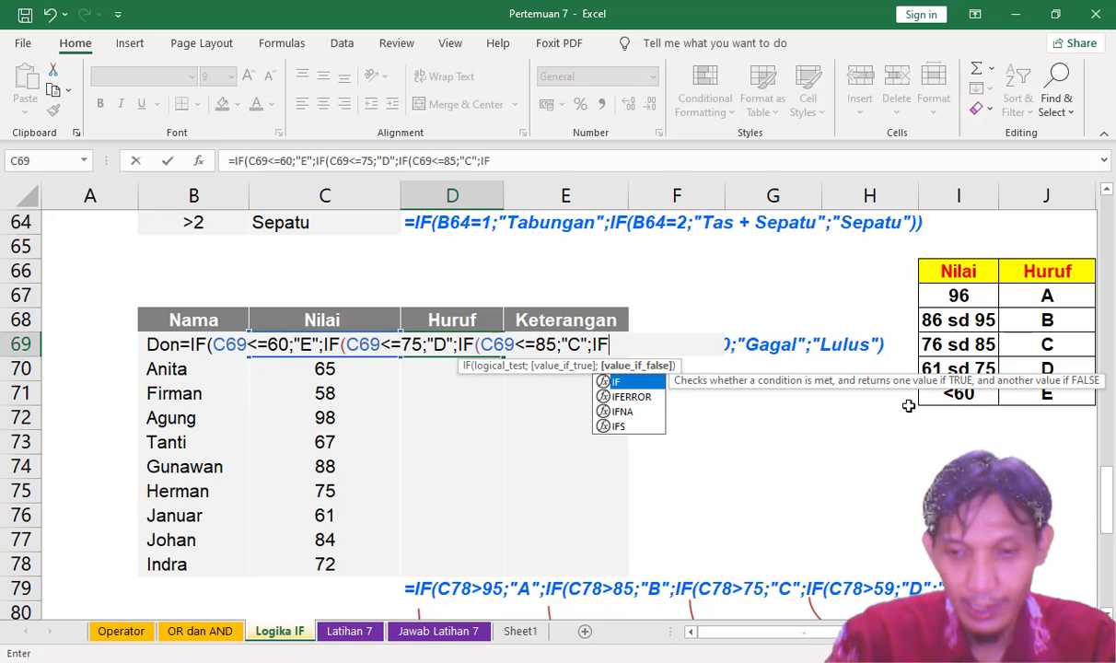
text(()
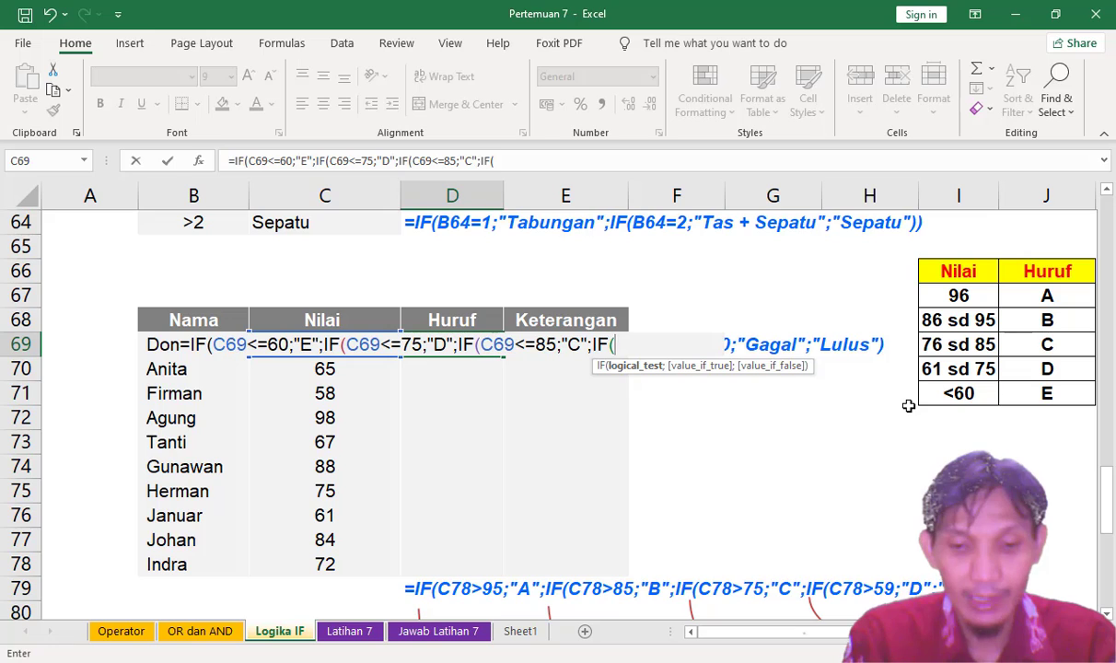
text(C69)
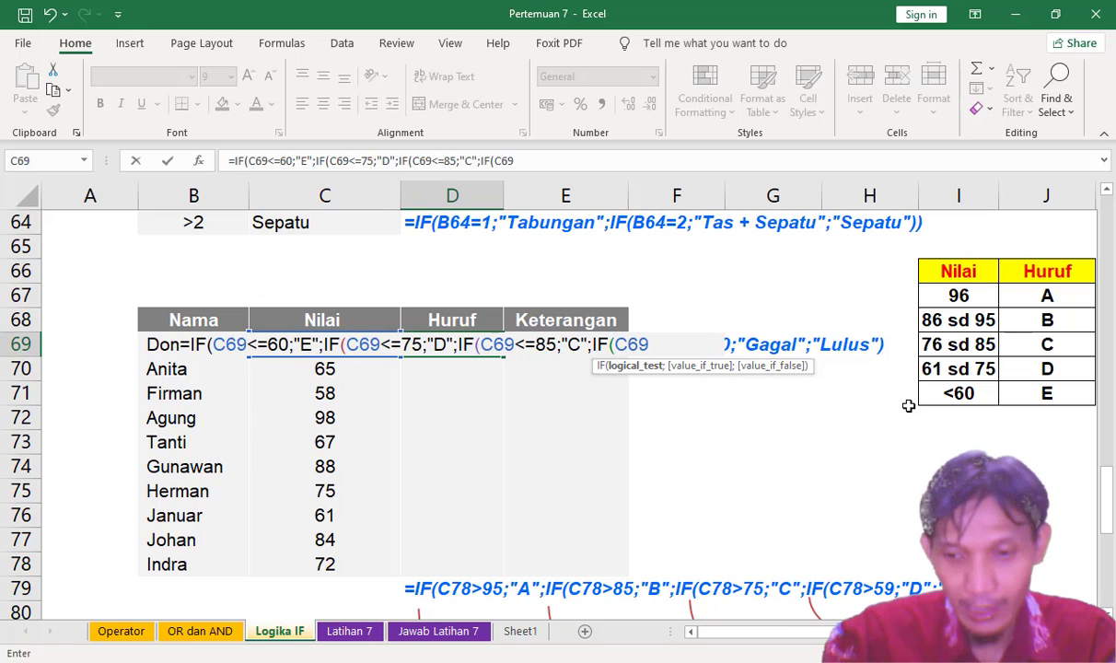
text(<)
key(BackSpace)
text(=9)
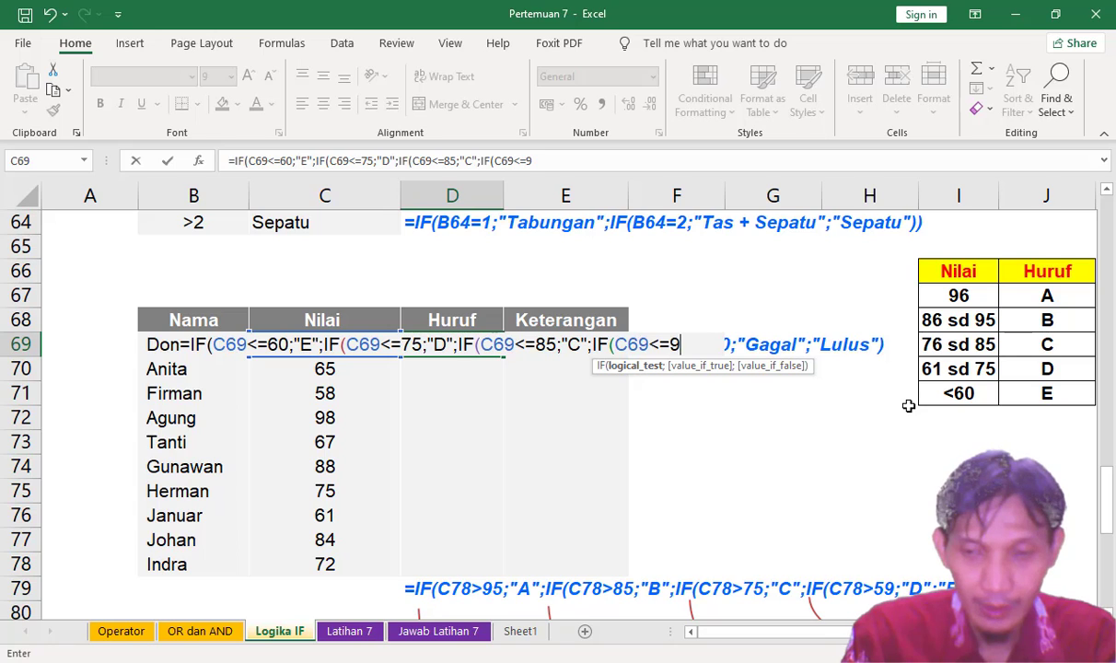
text(5)
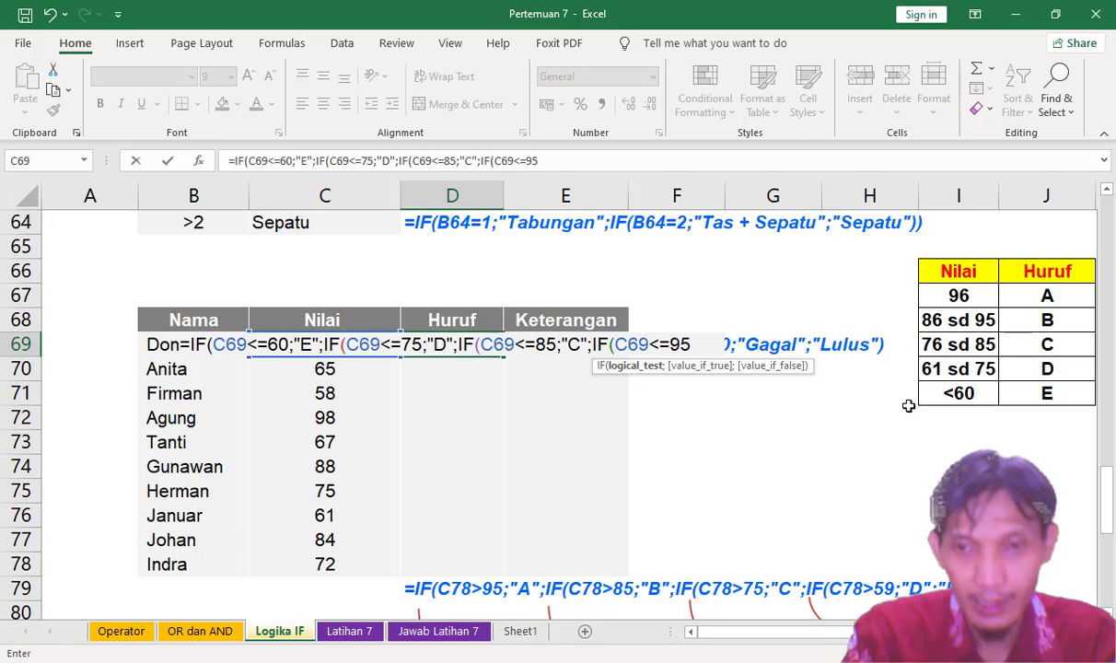
text(;)
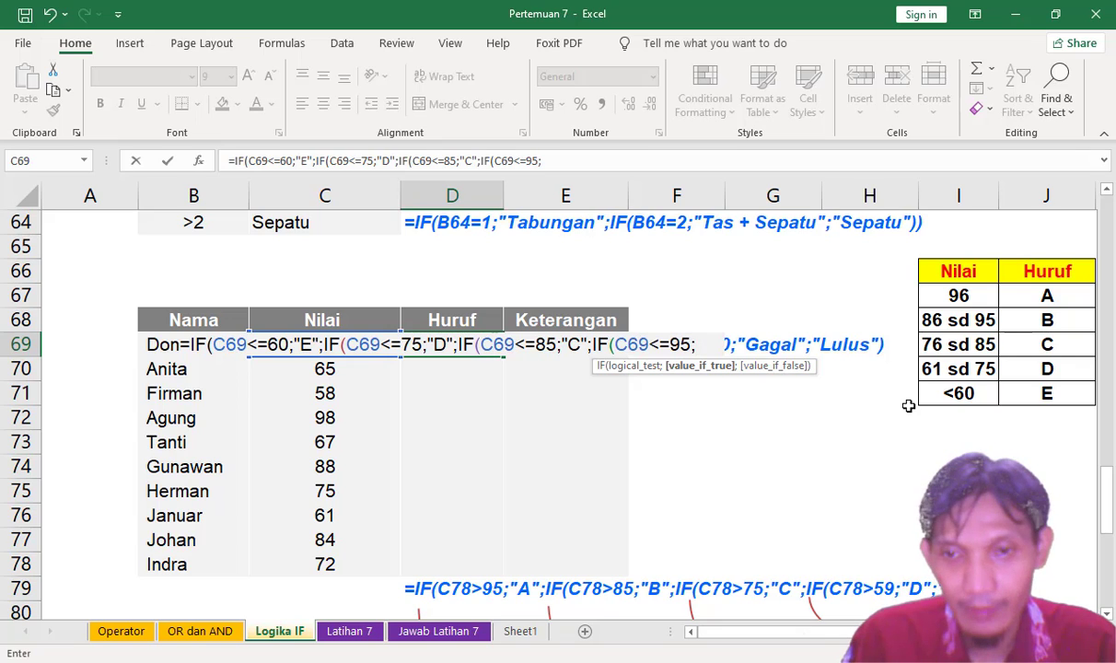
text("b)
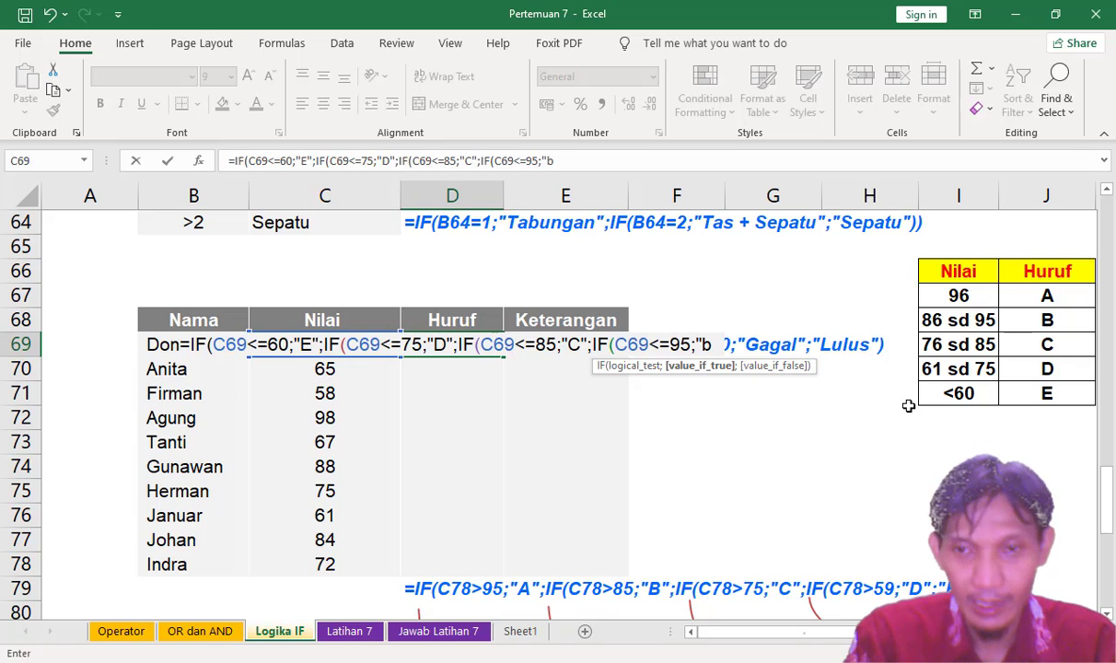
key(BackSpace)
text(B)
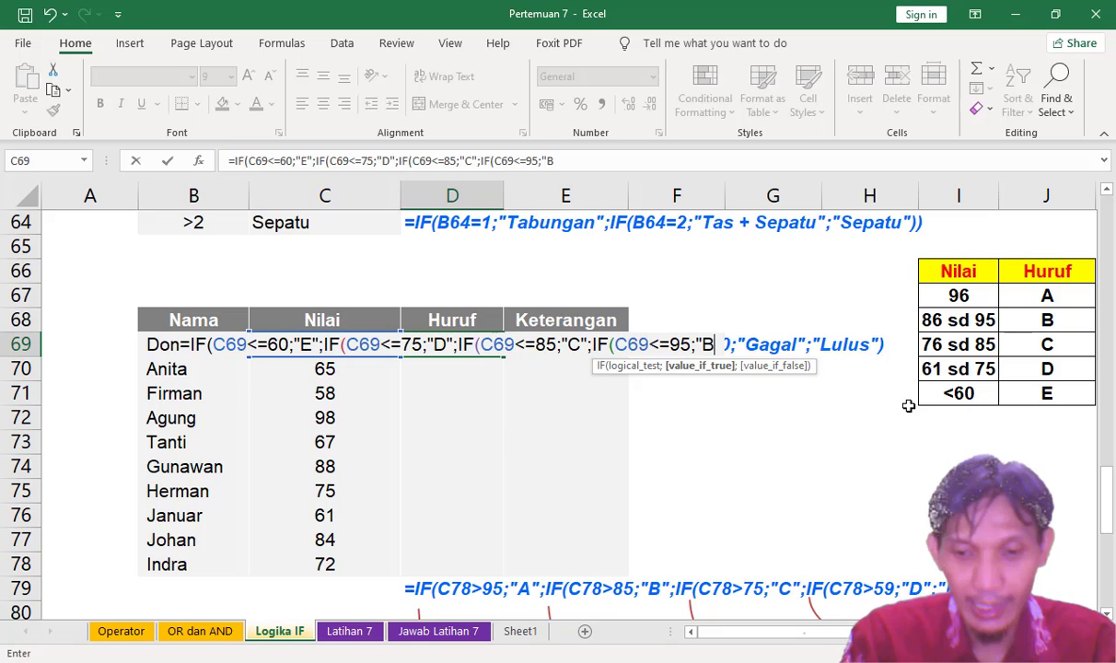
text(";)
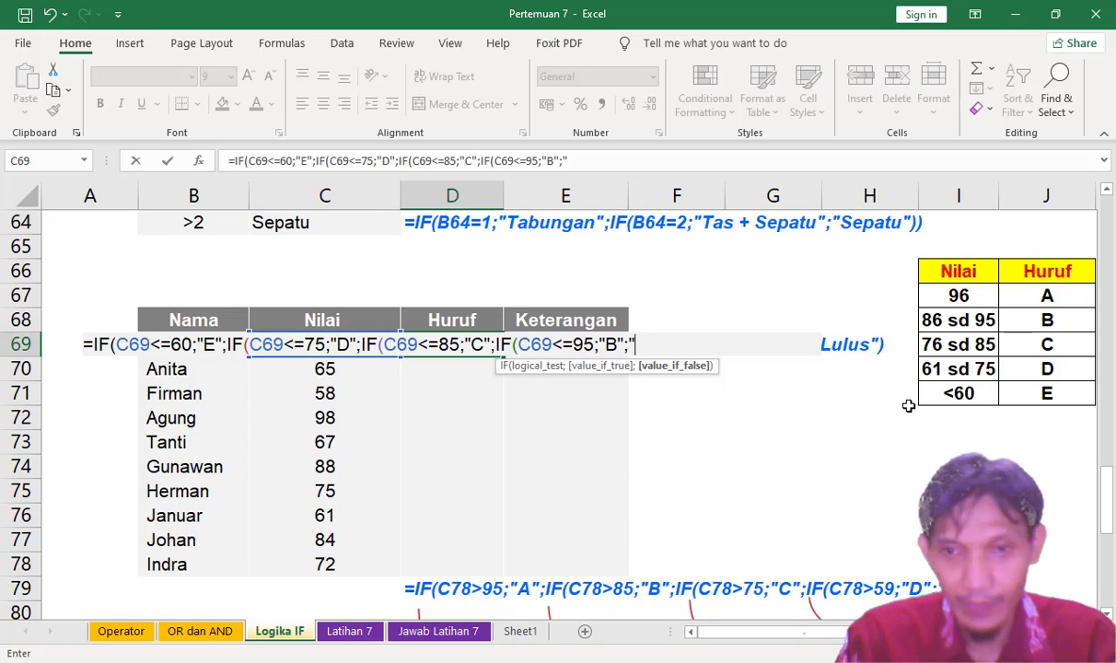
- Complete the D69 formula with "A" as the final false value and fill it down through D78
text(")
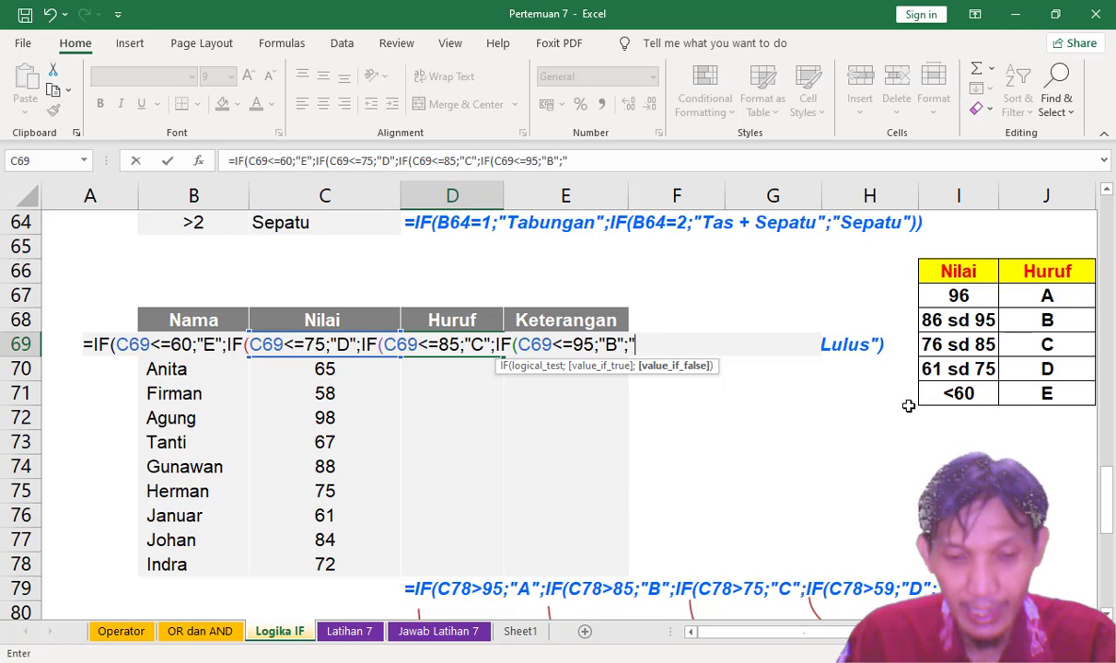
text(a)
key(BackSpace)
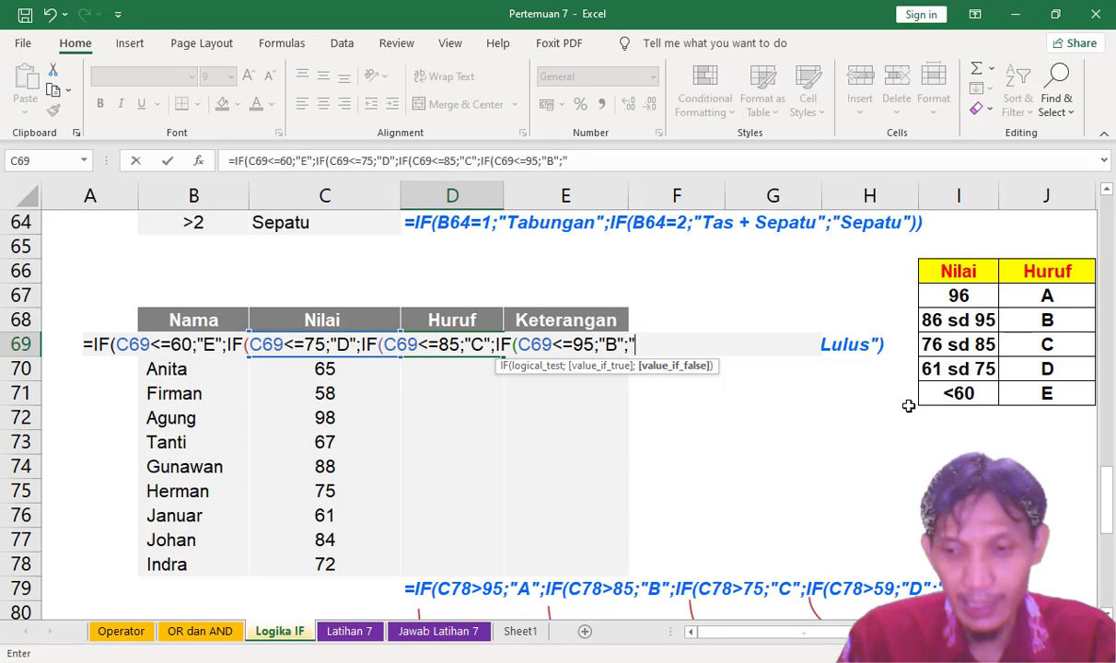
text(A")
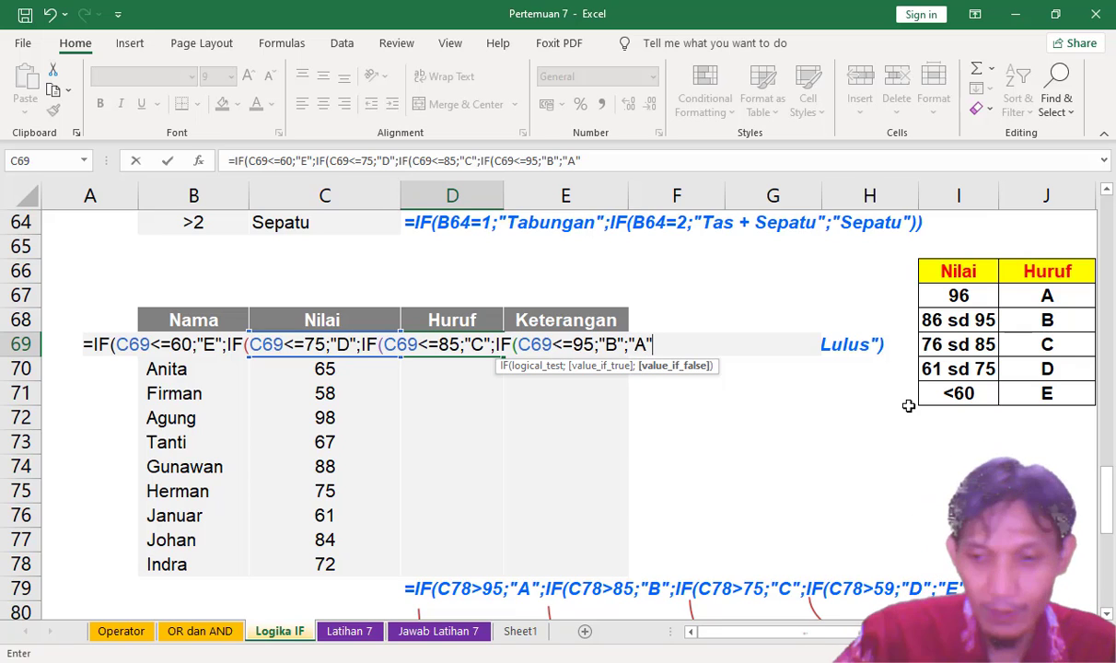
text())
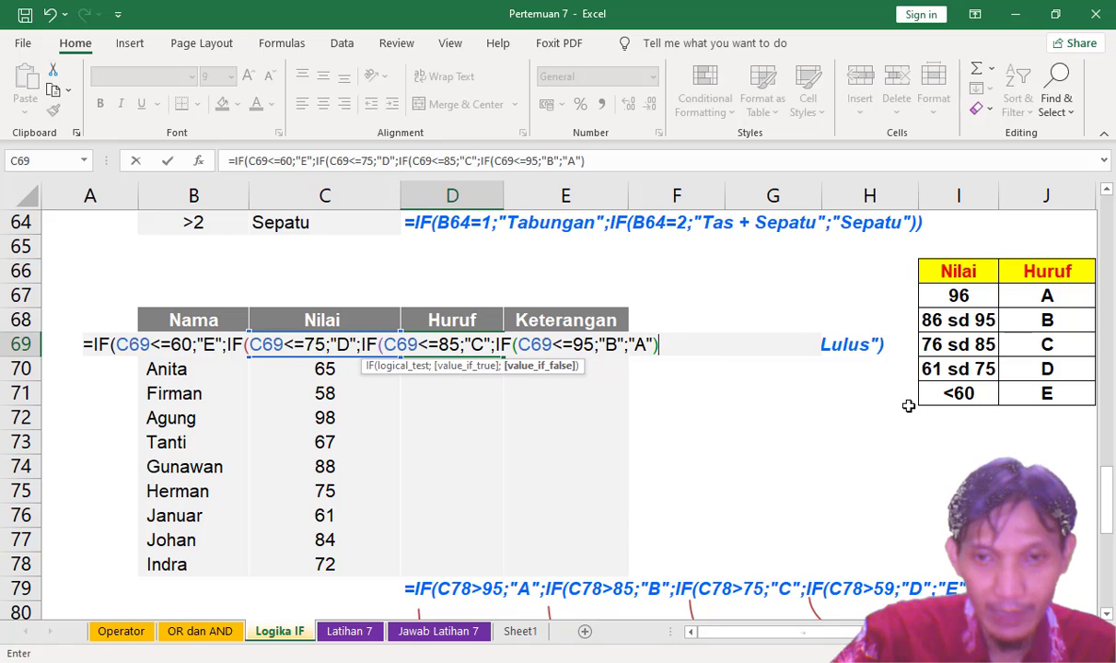
text()))
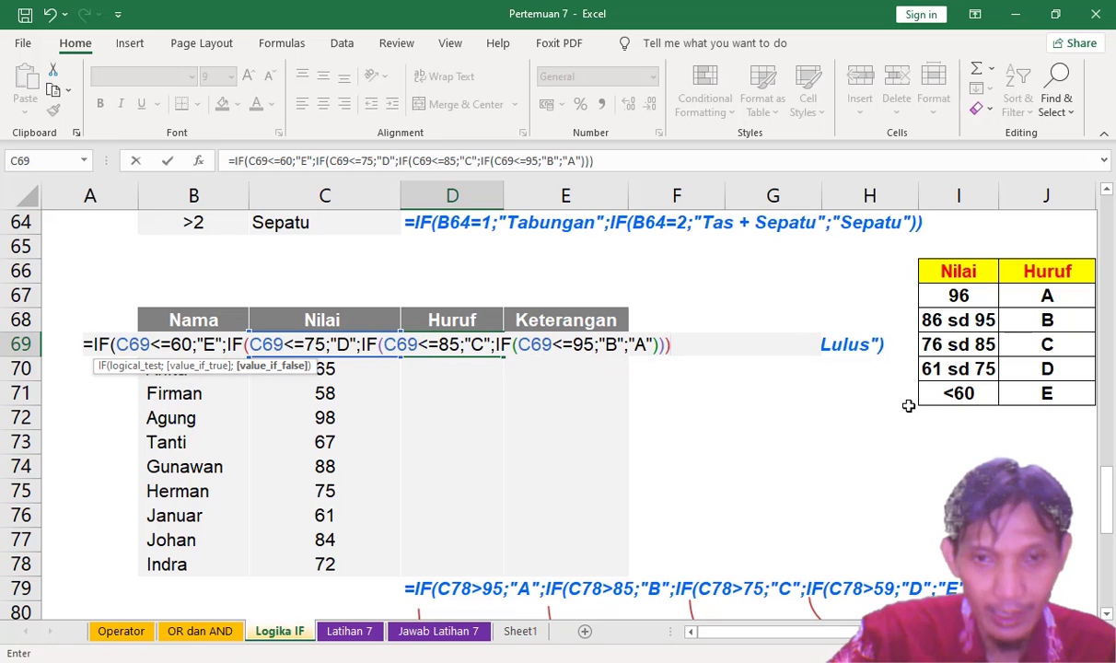
text())
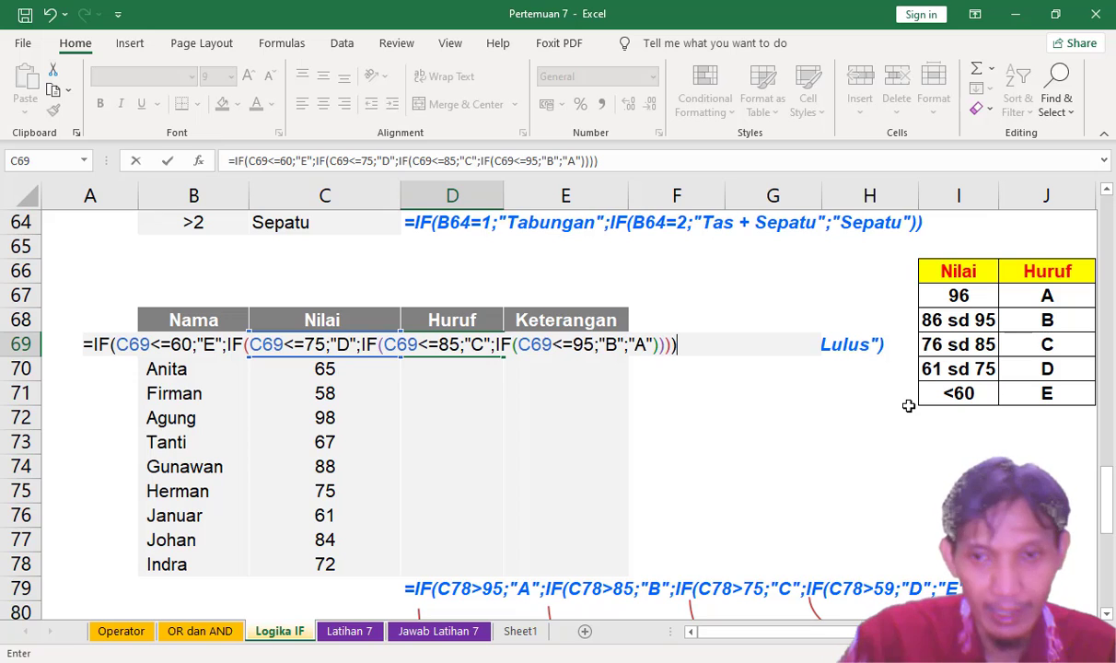
key(ctrl+Return)
key(Return)
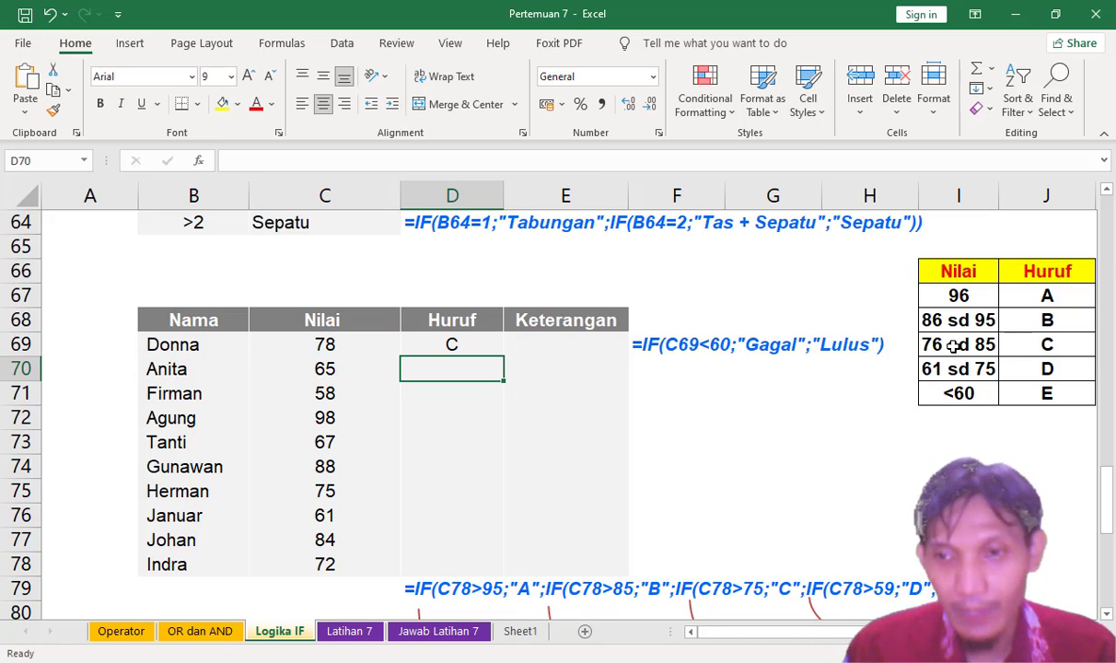
click(458, 346)
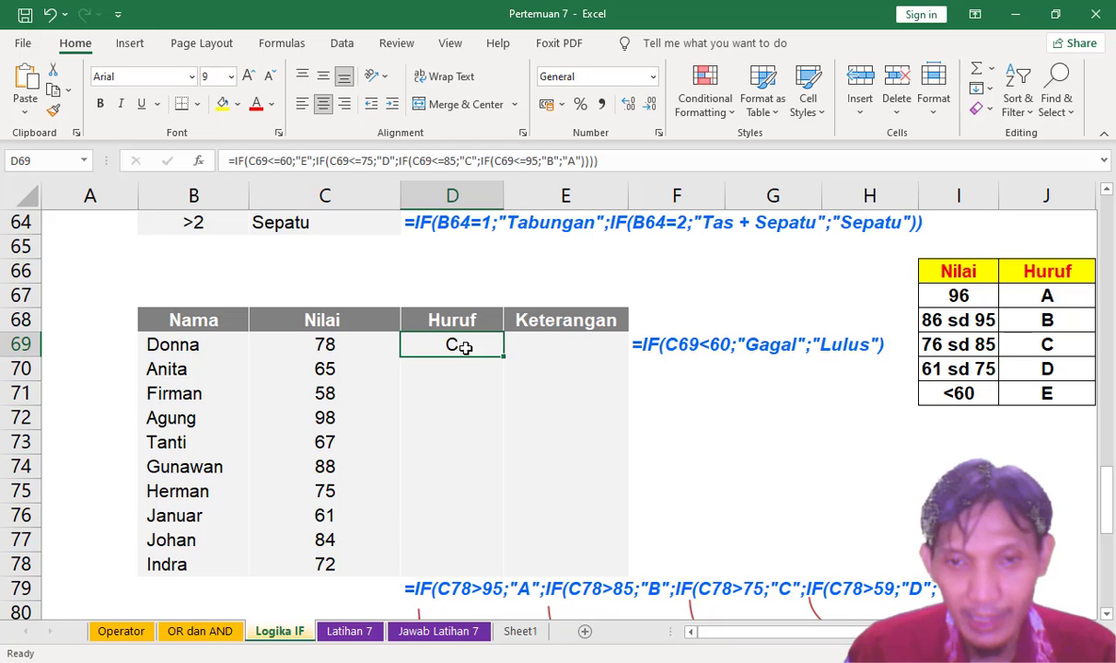
drag(505, 356, 497, 571)
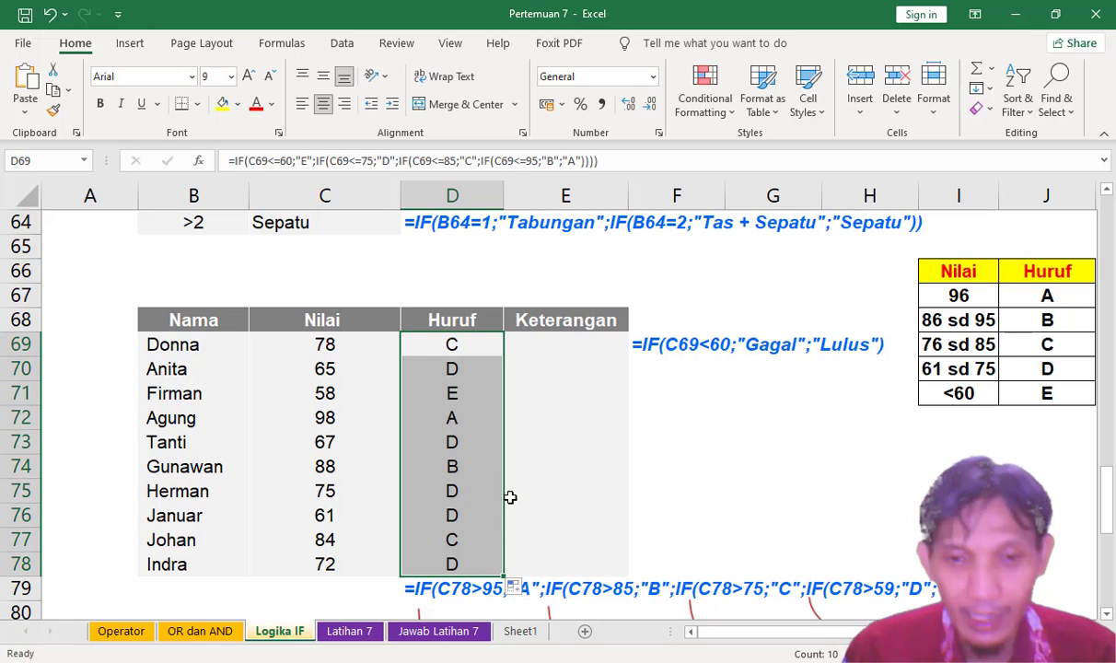
- Test the grade formula at the E boundary by setting the score in C69 to 60
click(327, 344)
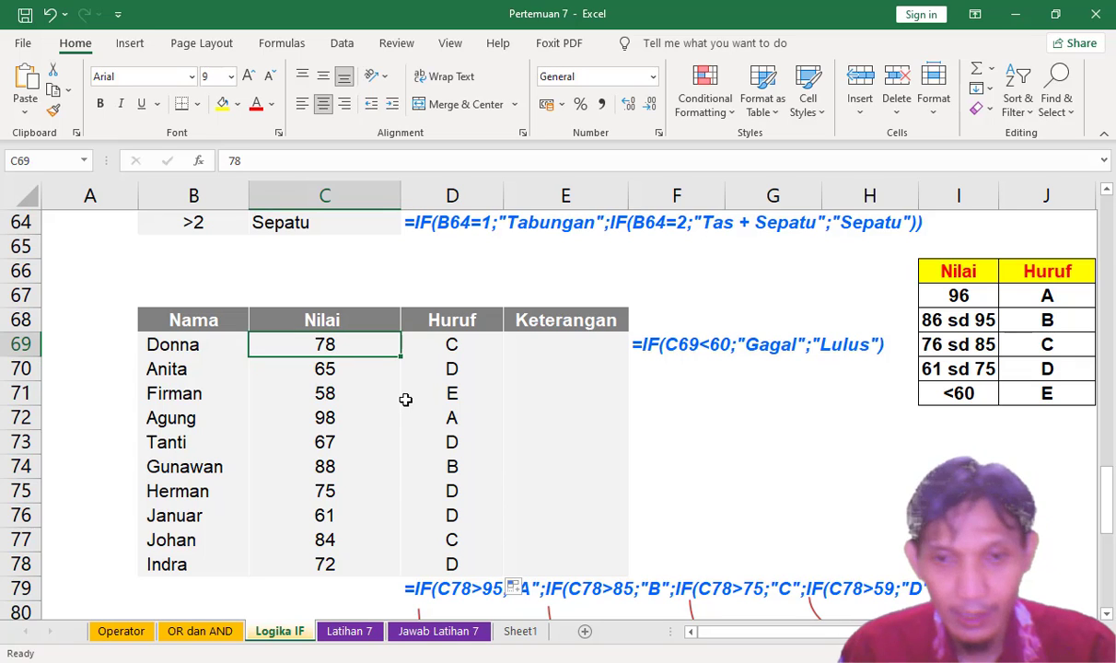
text(60)
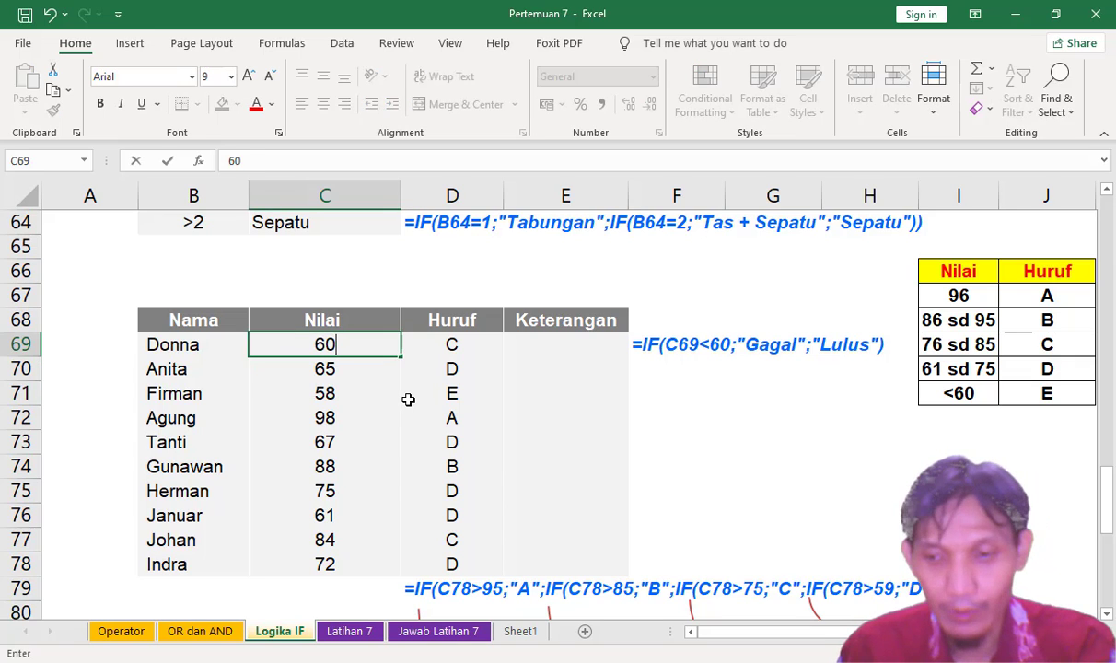
key(Return)
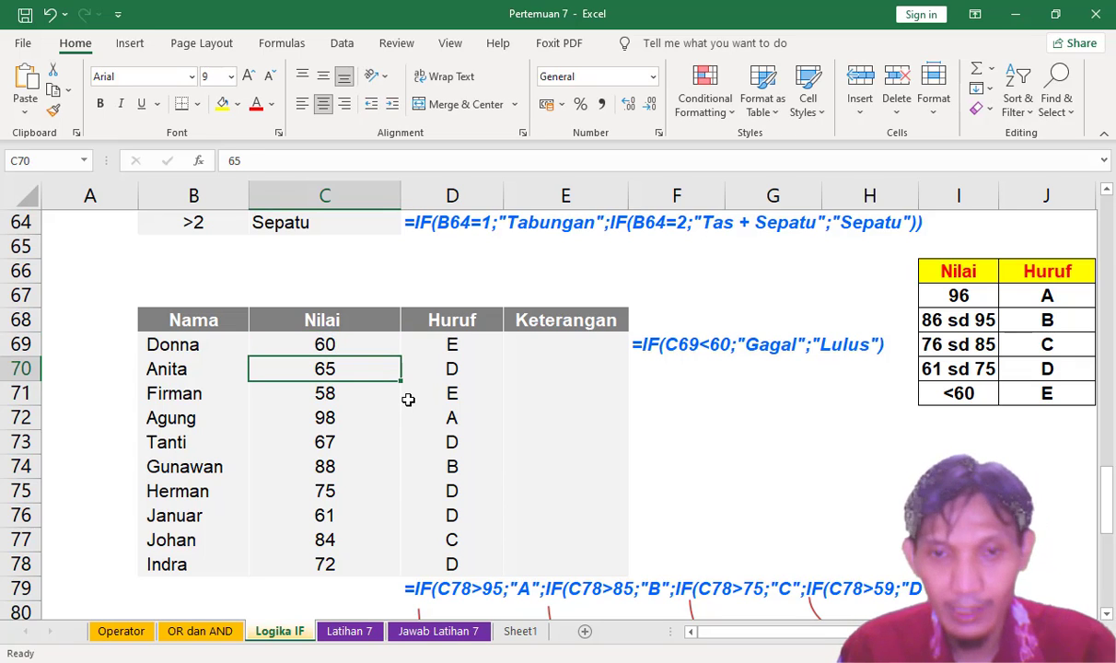
- Change the score in C69 to 61 to test the lower limit of grade D
click(337, 344)
double_click(337, 344)
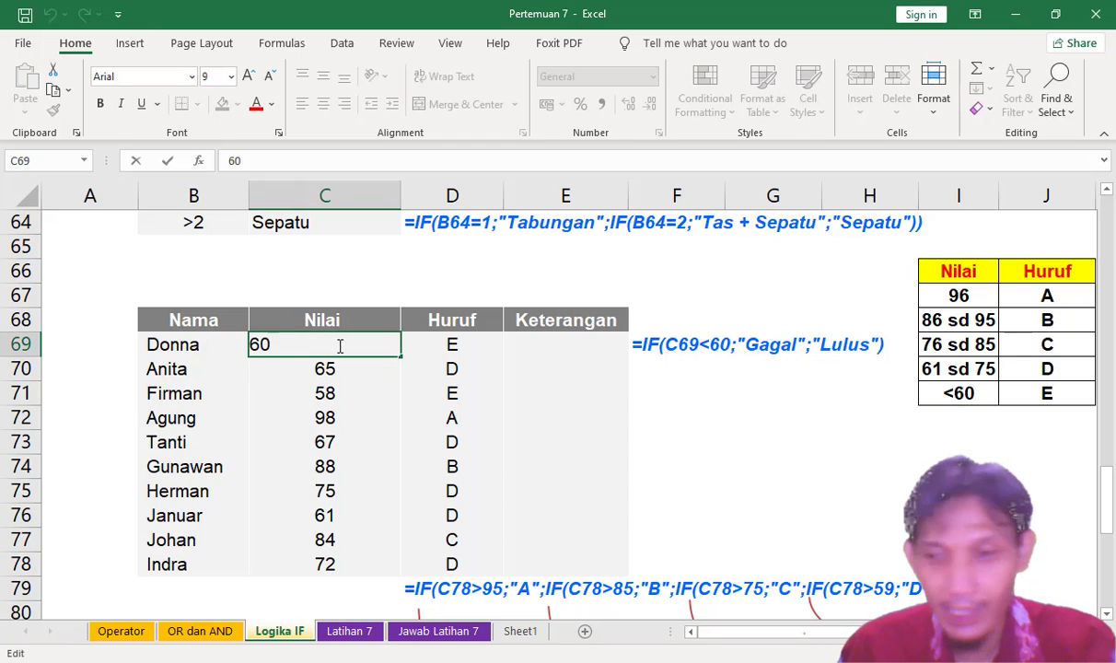
key(BackSpace)
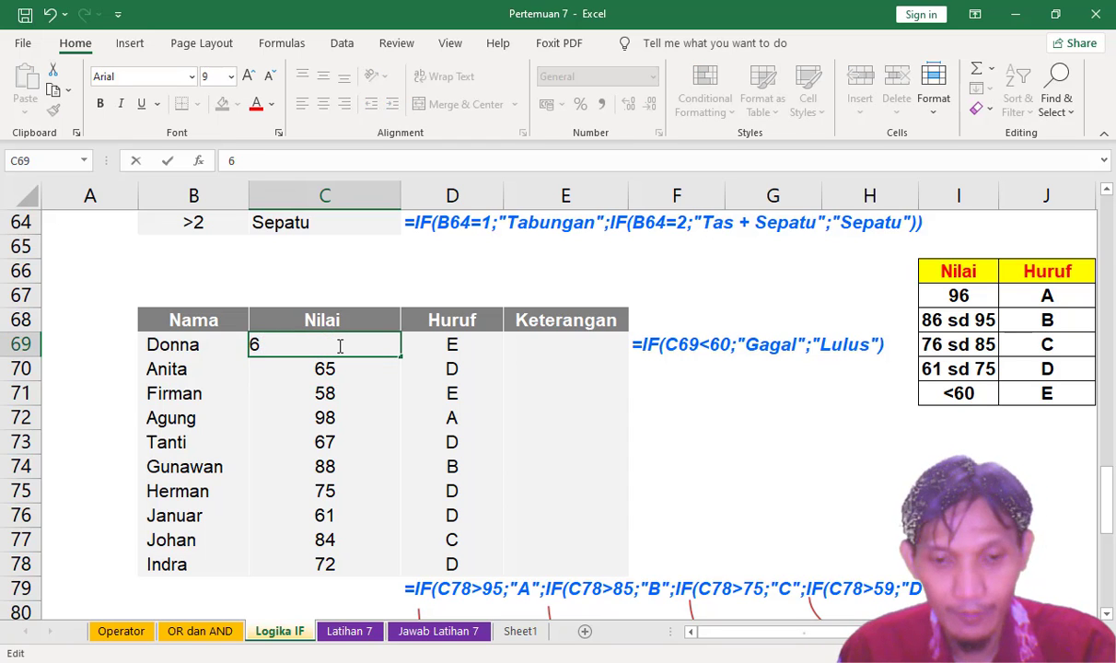
text(1)
key(Return)
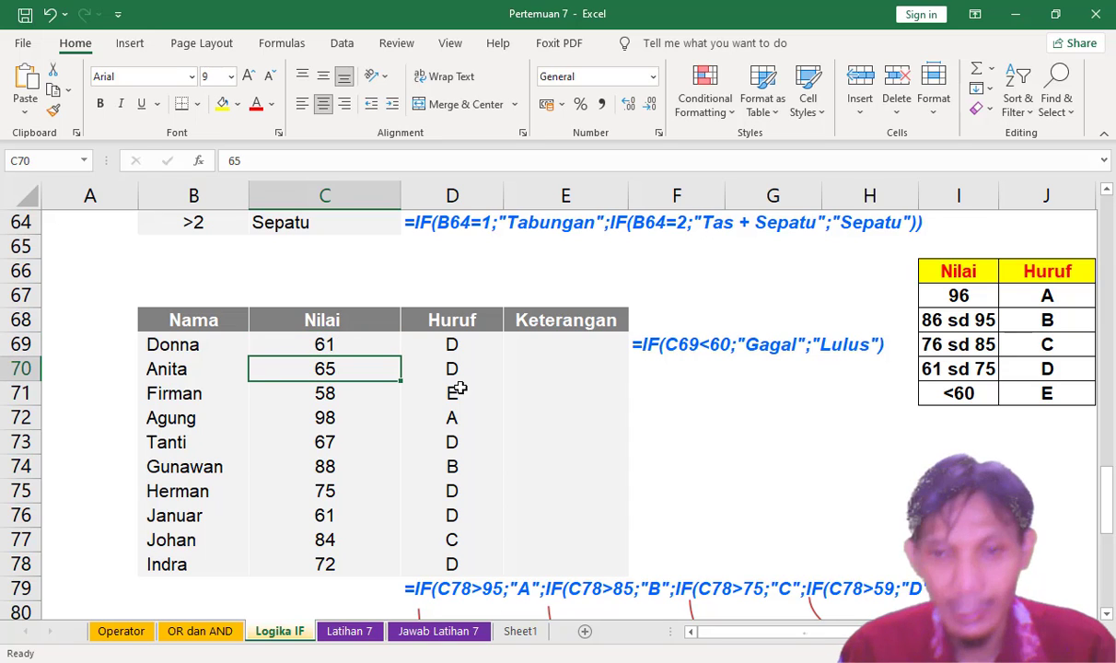